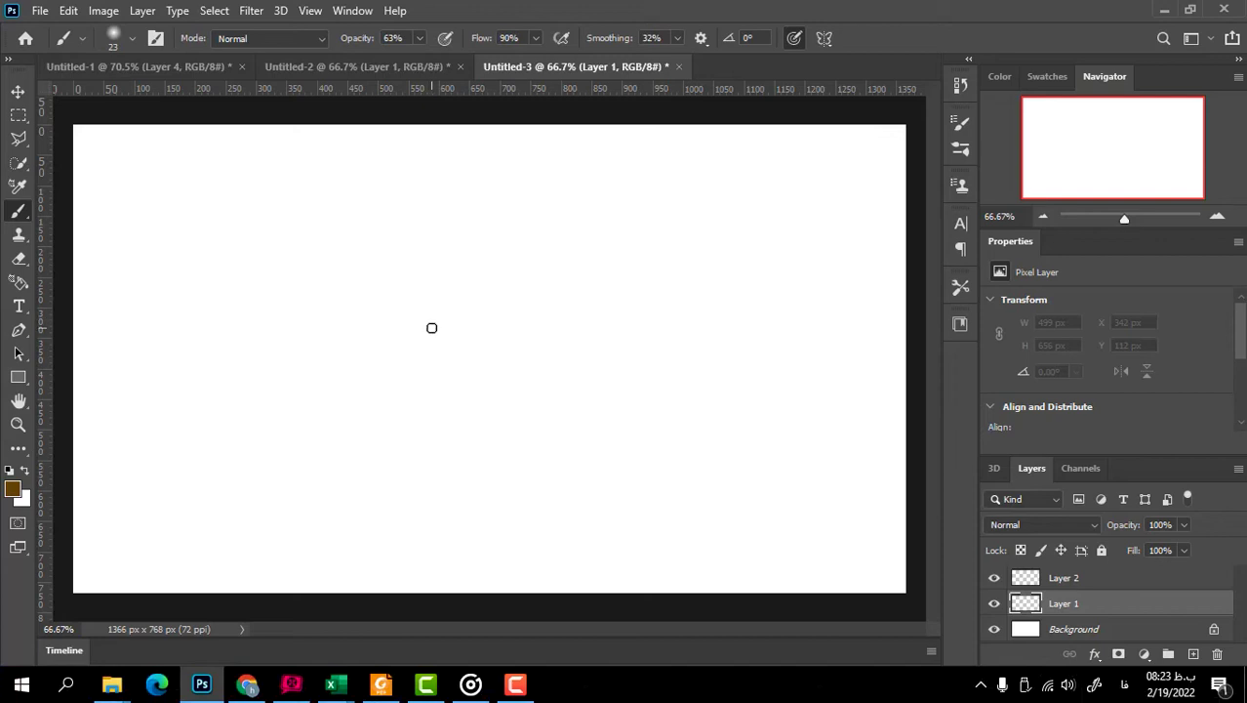
- Sketch a brown line of the spaniel's face outline on Layer 1 at 63% opacity
drag(414, 331, 441, 322)
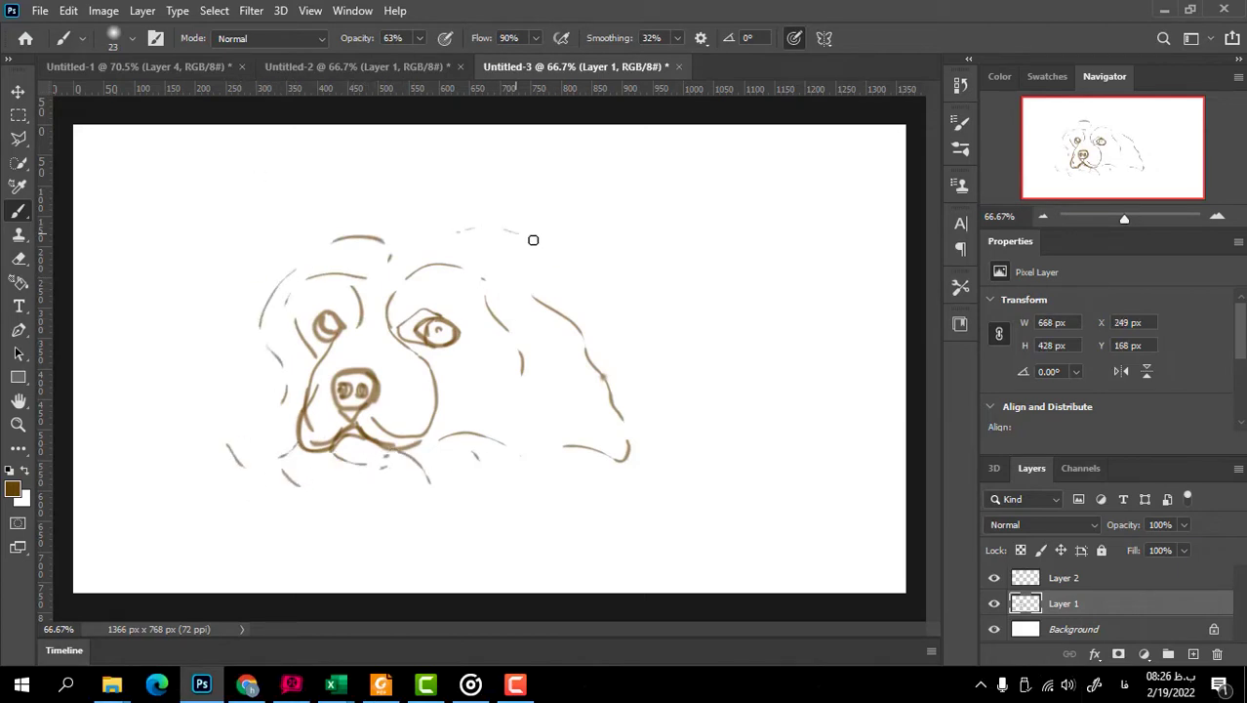
- Choose a darker brown foreground colour and set the Soft Round brush to 149 px
click(12, 488)
click(245, 412)
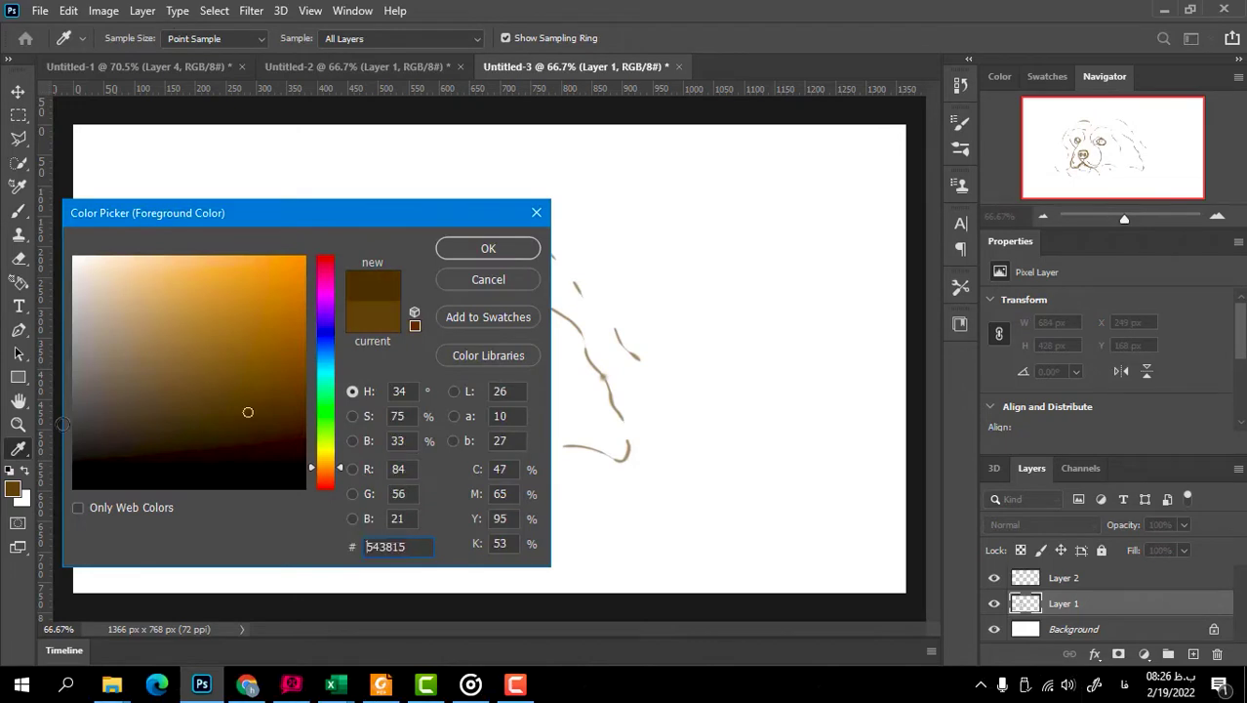
click(490, 245)
click(115, 38)
text(149)
key(Return)
key(alt+bracketright)
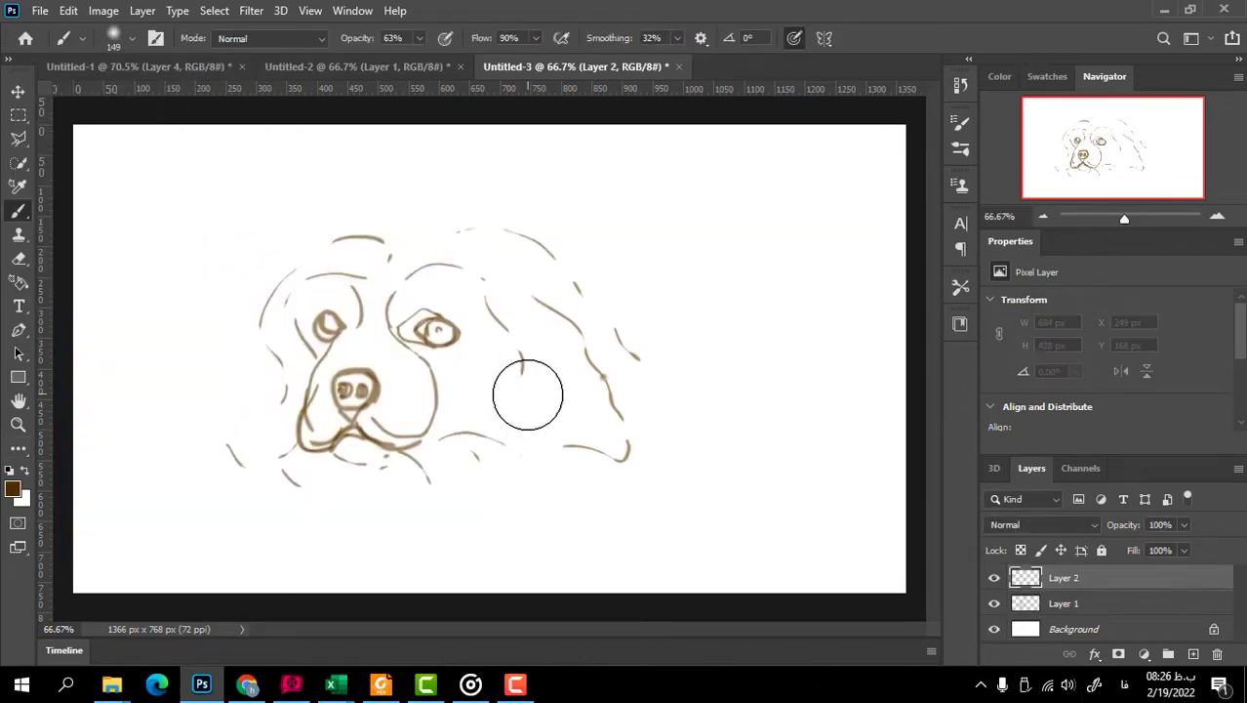
- Paint soft brown patches over both ears, the left cheek and the lower jaw
mouse_move(520, 396)
mouse_down()
mouse_move(523, 415)
mouse_move(517, 340)
mouse_move(463, 289)
mouse_move(429, 391)
mouse_move(487, 313)
mouse_up()
mouse_move(324, 299)
mouse_down()
mouse_move(375, 287)
mouse_move(287, 351)
mouse_move(300, 440)
mouse_move(381, 428)
mouse_move(320, 445)
mouse_move(320, 464)
mouse_move(293, 456)
mouse_up()
drag(606, 390, 621, 460)
drag(242, 288, 259, 311)
- Switch to orange and paint it over the right ear, head top, right cheek and left eye area
click(12, 488)
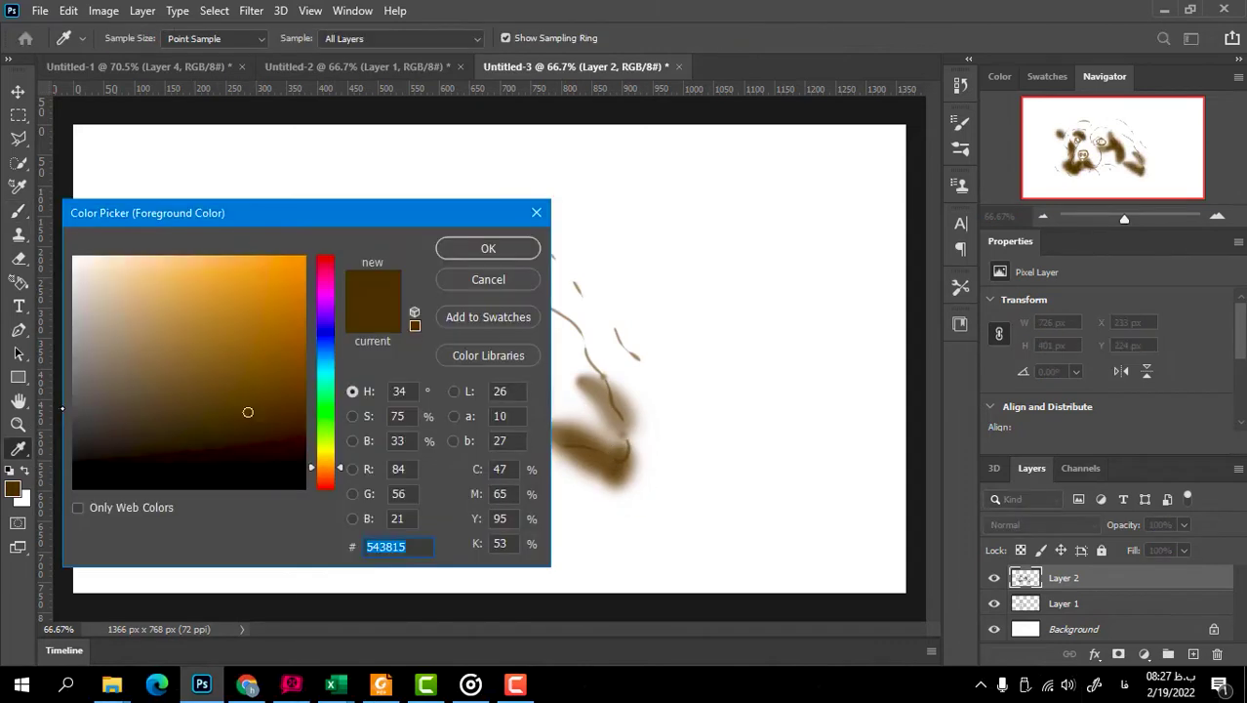
click(283, 244)
click(486, 245)
drag(478, 283, 581, 342)
drag(418, 281, 459, 278)
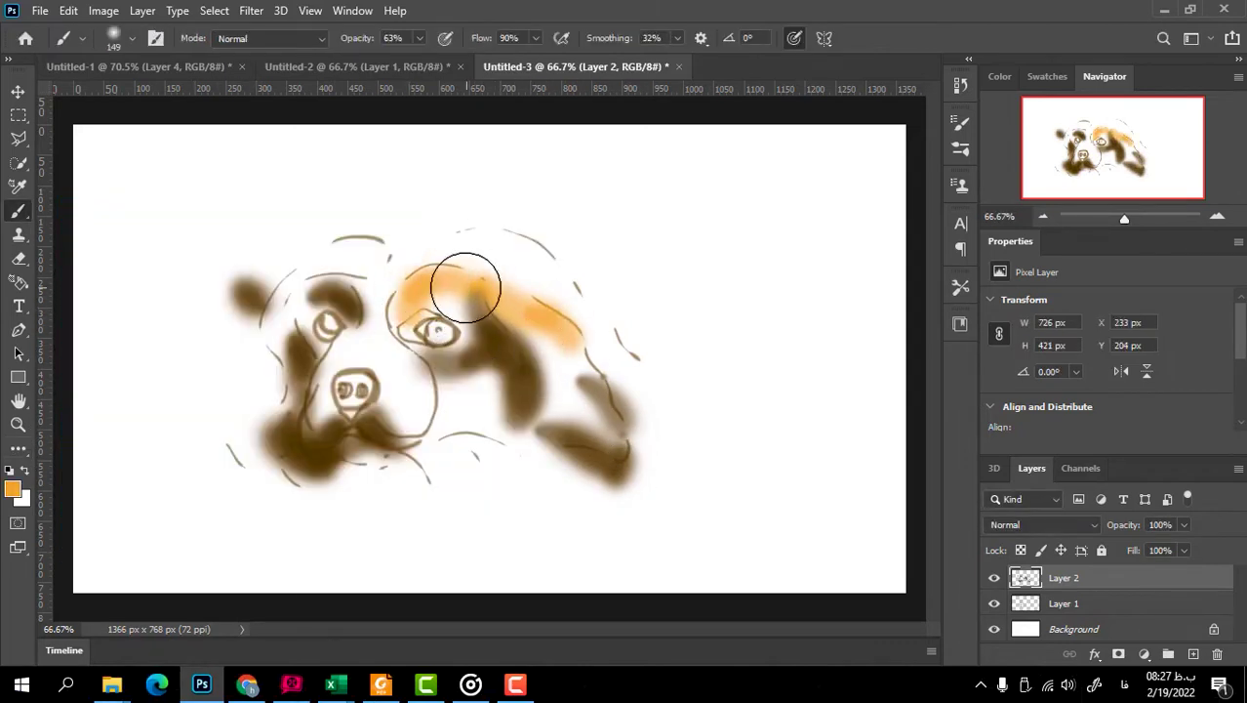
mouse_move(461, 394)
mouse_down()
mouse_move(495, 432)
mouse_move(607, 424)
mouse_move(587, 392)
mouse_up()
mouse_move(356, 228)
mouse_down()
mouse_move(320, 313)
mouse_move(307, 297)
mouse_move(288, 330)
mouse_move(315, 349)
mouse_move(278, 293)
mouse_move(265, 375)
mouse_up()
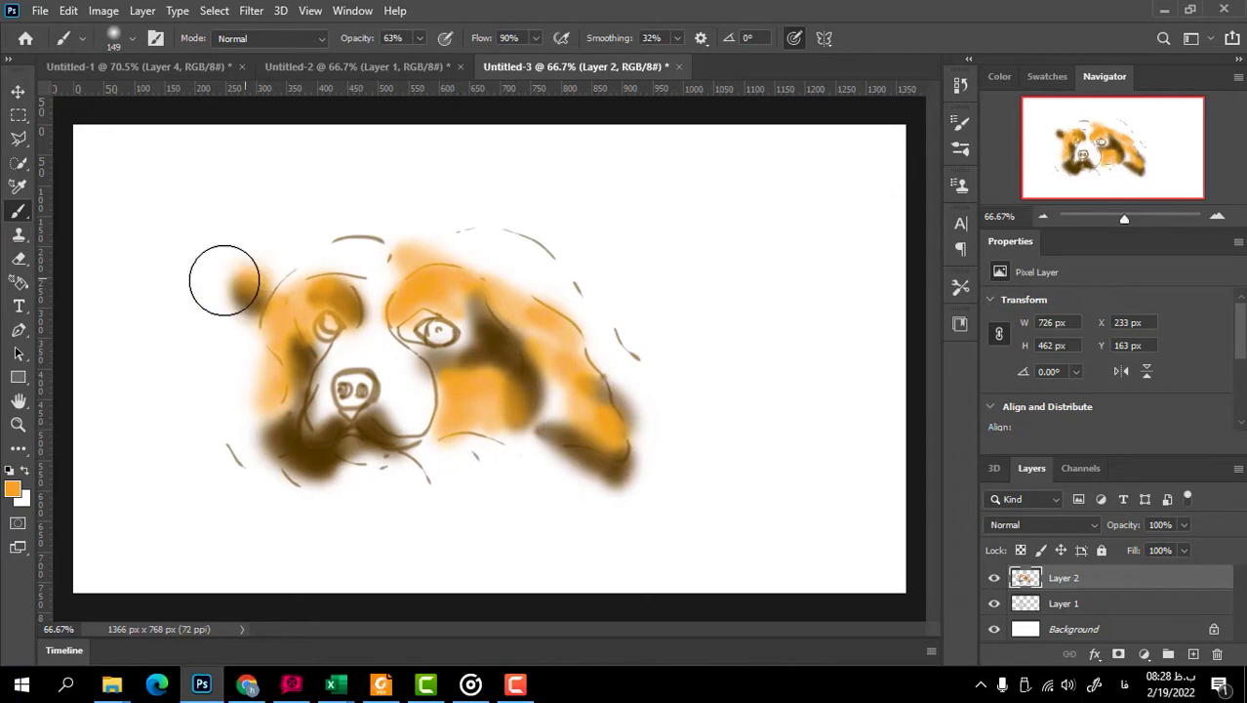
- With a darker brown at 78 px, add dabs along the right ear
click(11, 488)
key(Return)
key(b)
click(113, 38)
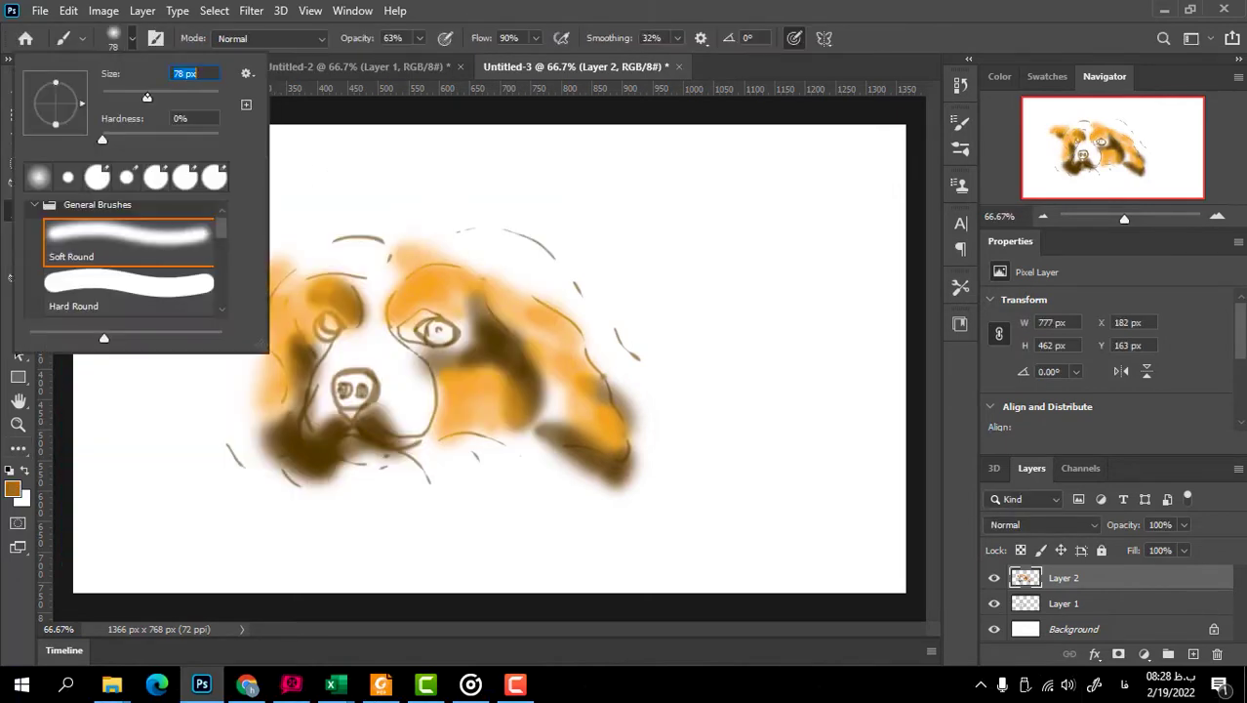
key(Return)
mouse_move(506, 329)
mouse_down()
mouse_move(516, 295)
mouse_move(591, 385)
mouse_move(552, 430)
mouse_move(586, 379)
mouse_move(445, 356)
mouse_move(418, 300)
mouse_move(476, 369)
mouse_up()
- Zoom in and fill the right eye's pupil with a dark, then black, colour
scroll(475, 369, up, 5)
click(12, 488)
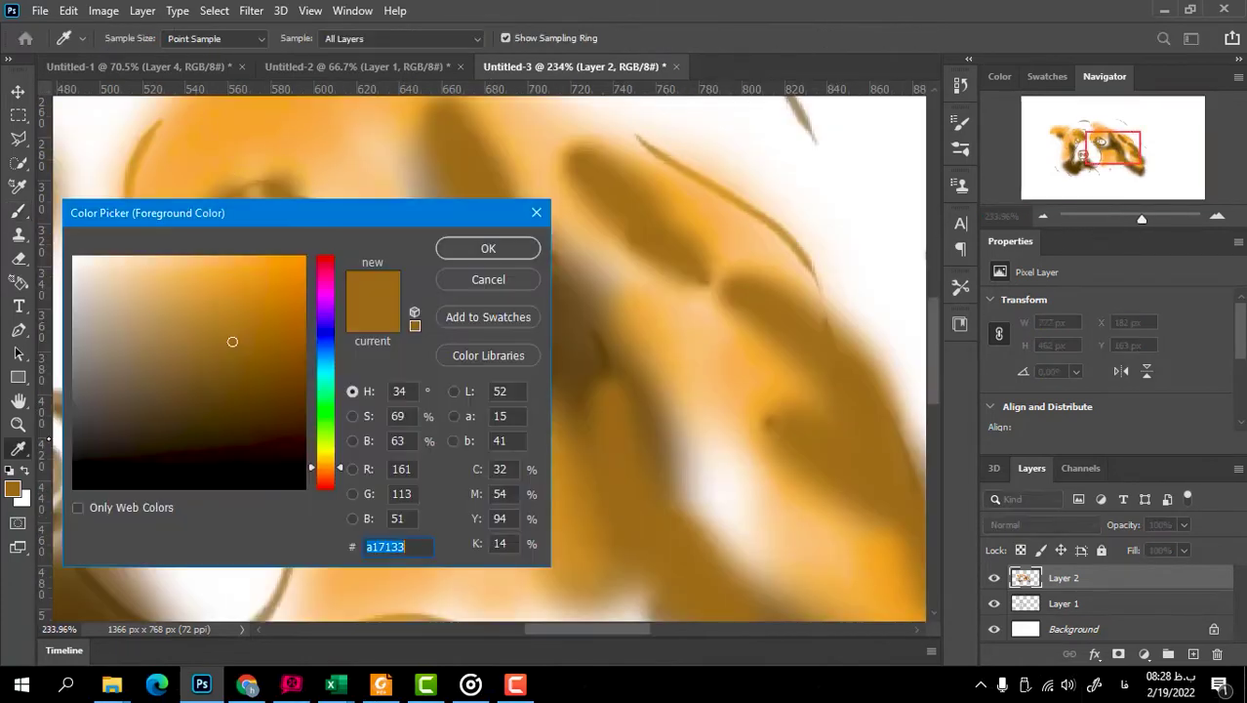
key(Return)
click(112, 38)
mouse_move(351, 246)
mouse_down()
mouse_move(327, 283)
mouse_move(301, 259)
mouse_move(323, 227)
mouse_up()
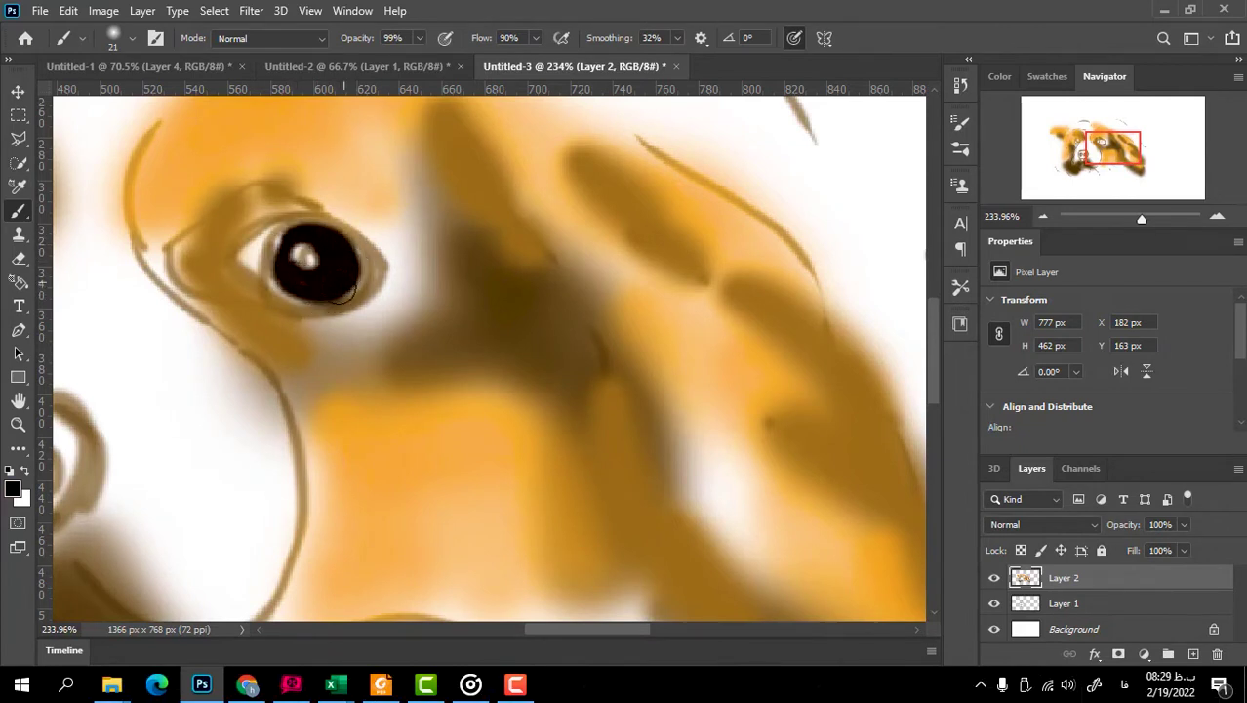
mouse_move(342, 293)
mouse_down()
mouse_move(276, 248)
mouse_move(278, 298)
mouse_move(259, 287)
mouse_move(301, 211)
mouse_up()
- Outline the right eye and nose bridge in sampled dark brown, thickening the eye outline
click(13, 488)
click(288, 217)
key(Return)
drag(490, 206, 565, 303)
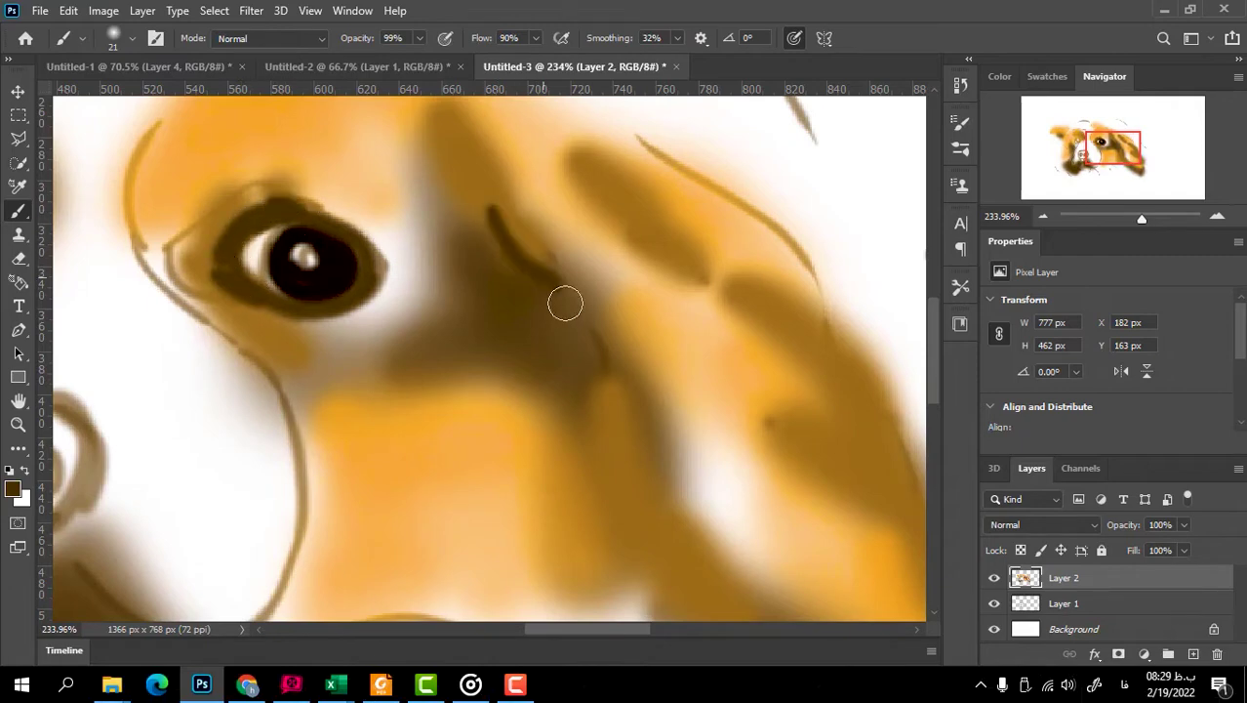
mouse_move(454, 174)
mouse_down()
mouse_move(554, 350)
mouse_move(563, 408)
mouse_up()
mouse_move(152, 239)
mouse_down()
mouse_move(271, 356)
mouse_move(317, 430)
mouse_up()
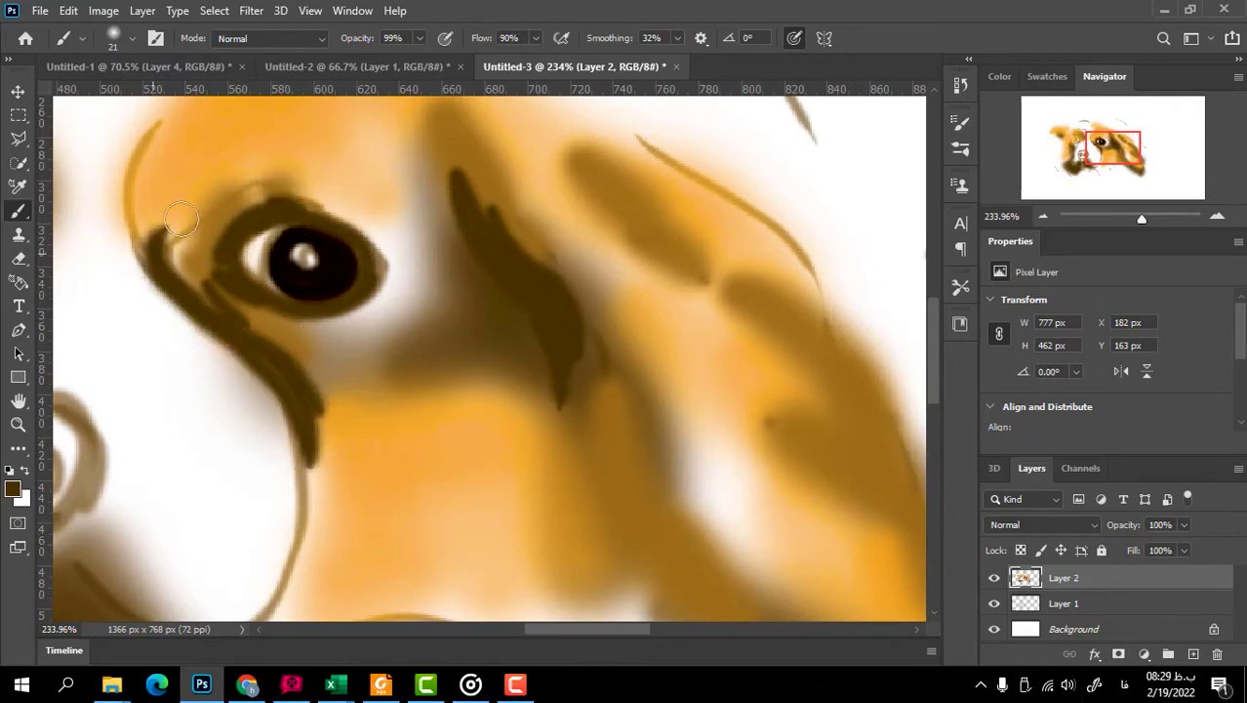
- Bring the left eye into view and paint a black crescent on it
scroll(182, 219, down, 5)
scroll(181, 218, up, 5)
drag(561, 630, 508, 633)
click(13, 488)
click(487, 245)
mouse_move(293, 200)
mouse_down()
mouse_move(301, 269)
mouse_move(256, 244)
mouse_move(293, 249)
mouse_move(256, 227)
mouse_move(332, 217)
mouse_move(329, 255)
mouse_move(255, 285)
mouse_move(219, 195)
mouse_move(288, 298)
mouse_up()
- Paint dark brown whisker strokes across the right cheek
click(13, 488)
click(264, 432)
click(487, 245)
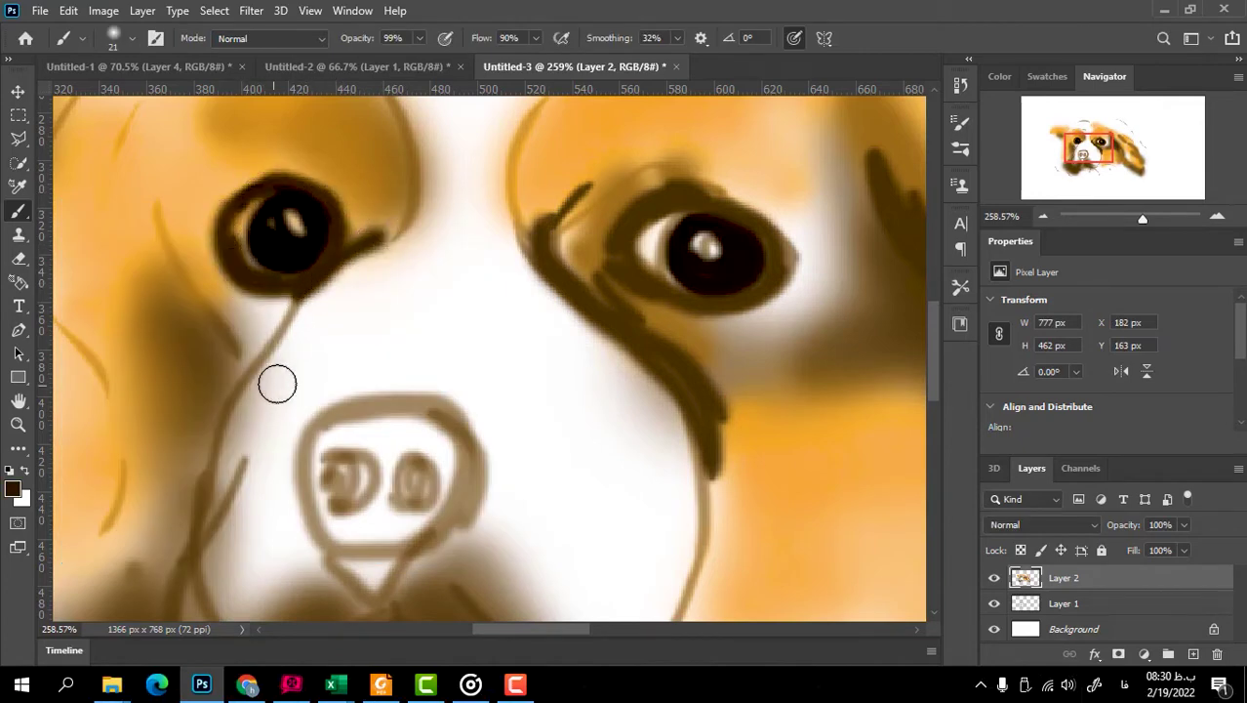
mouse_move(674, 369)
mouse_down()
mouse_move(818, 425)
mouse_move(845, 410)
mouse_up()
drag(757, 426, 771, 454)
- Paint both nostrils dark brown and darken the bottom of the nose
click(12, 488)
click(490, 245)
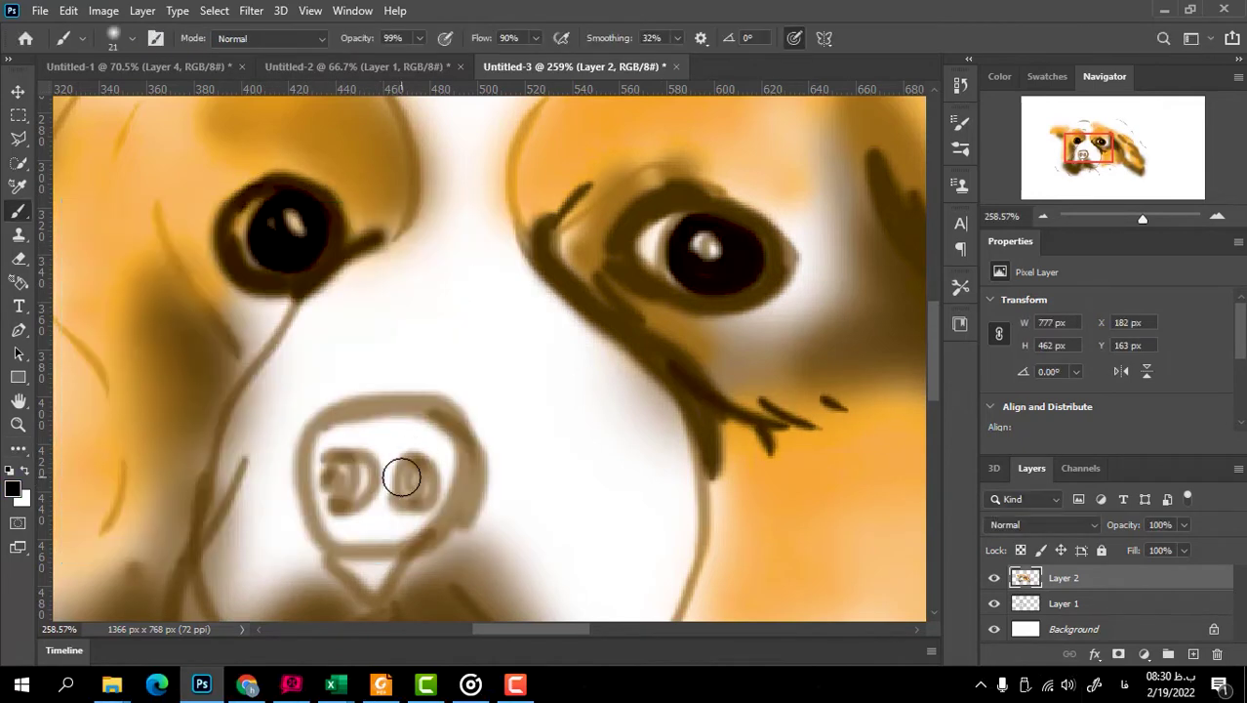
drag(401, 477, 429, 493)
drag(337, 460, 333, 488)
click(13, 488)
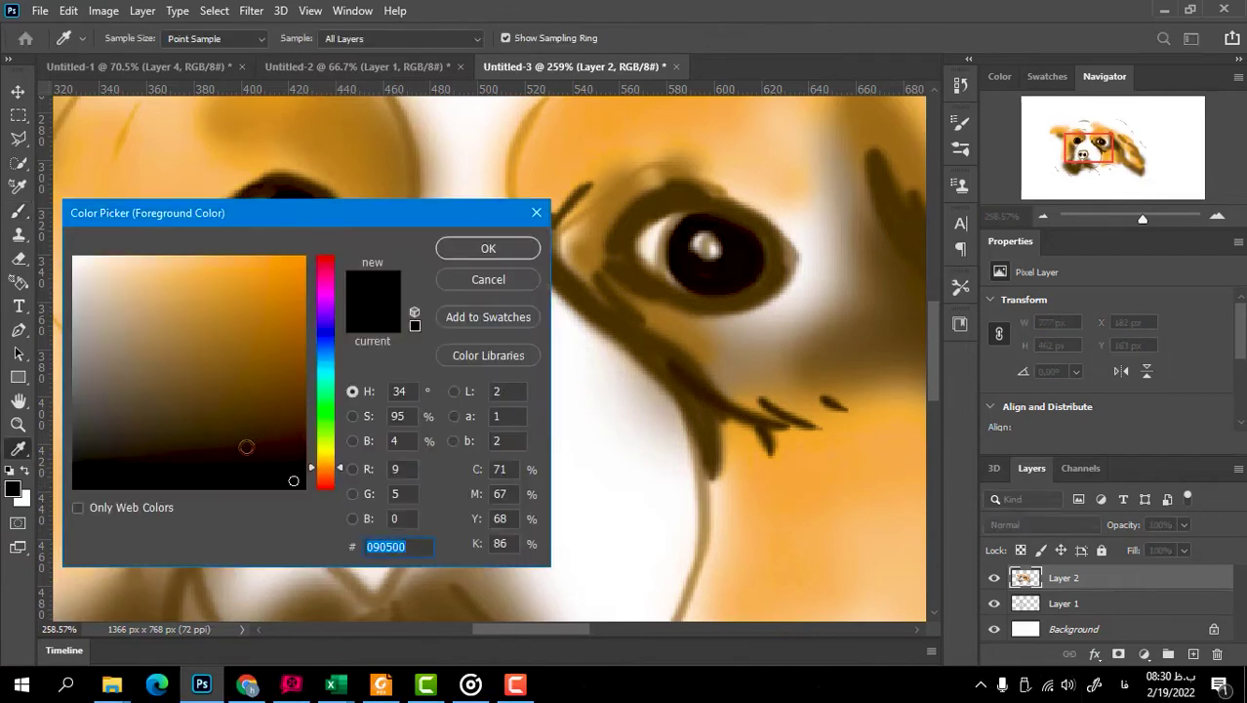
key(Return)
mouse_move(415, 424)
mouse_down()
mouse_move(459, 488)
mouse_move(432, 529)
mouse_move(347, 534)
mouse_move(371, 420)
mouse_move(392, 404)
mouse_move(318, 488)
mouse_up()
- Shape the nose with dark and grey-brown strokes and add soft grey below it
scroll(393, 404, down, 5)
drag(356, 427, 495, 512)
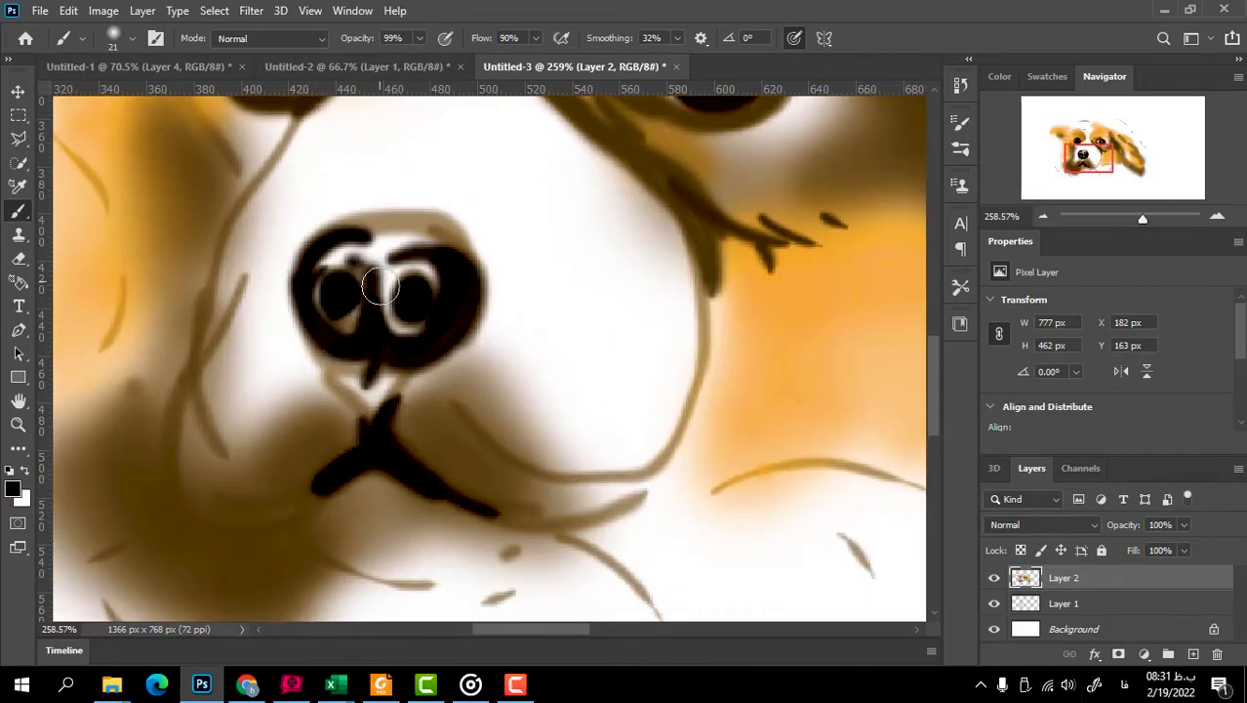
click(13, 488)
key(Return)
click(13, 488)
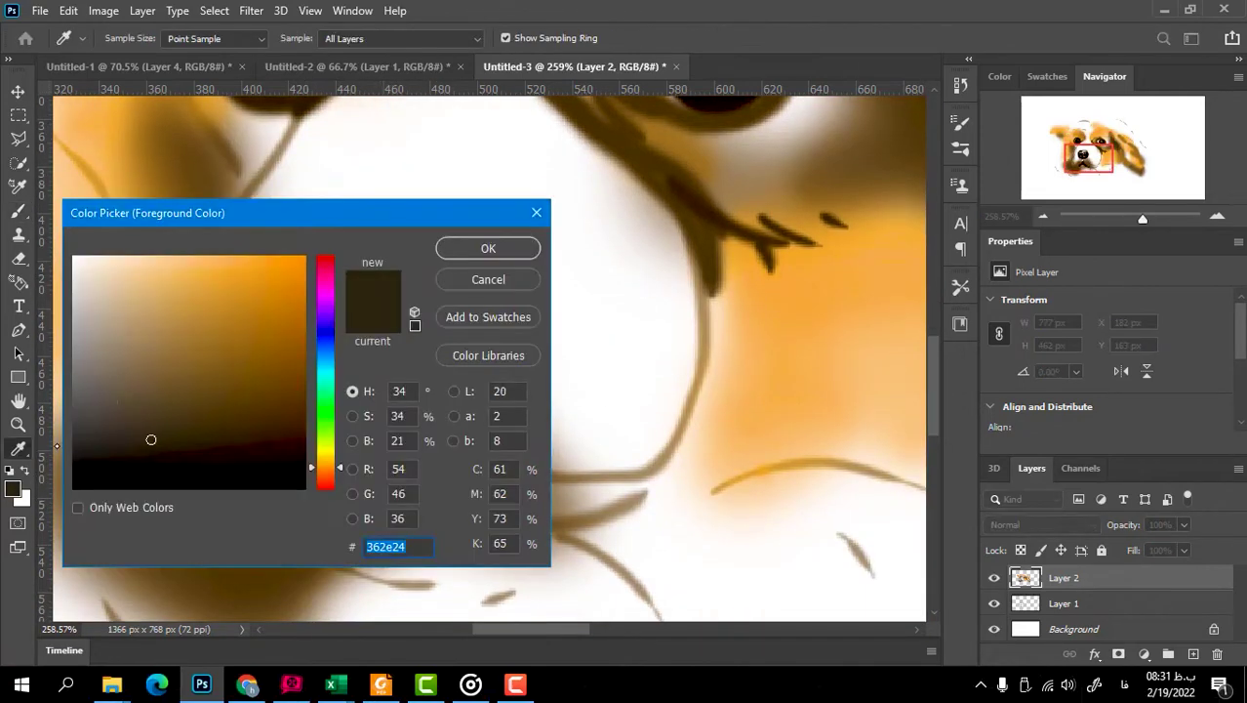
key(Return)
key(b)
mouse_move(357, 234)
mouse_down()
mouse_move(428, 275)
mouse_move(382, 287)
mouse_move(447, 348)
mouse_move(326, 256)
mouse_move(362, 320)
mouse_move(410, 322)
mouse_up()
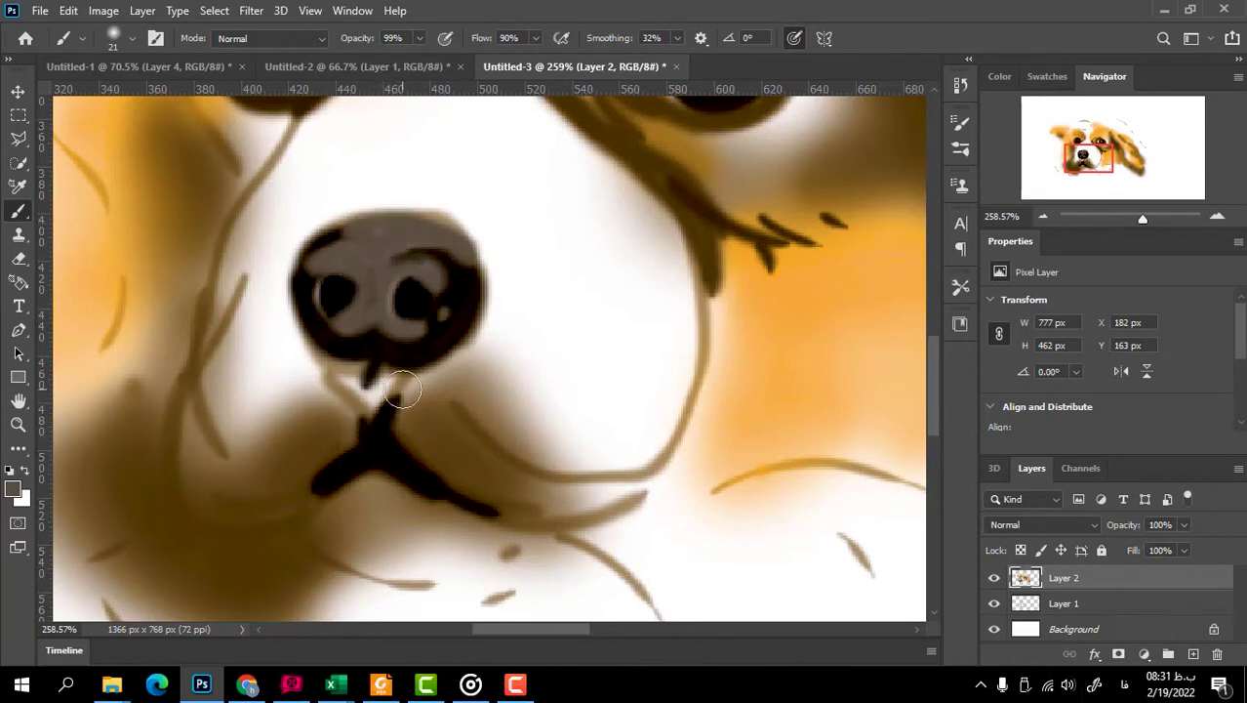
mouse_move(403, 390)
mouse_down()
mouse_move(356, 423)
mouse_move(380, 469)
mouse_up()
scroll(423, 290, down, 5)
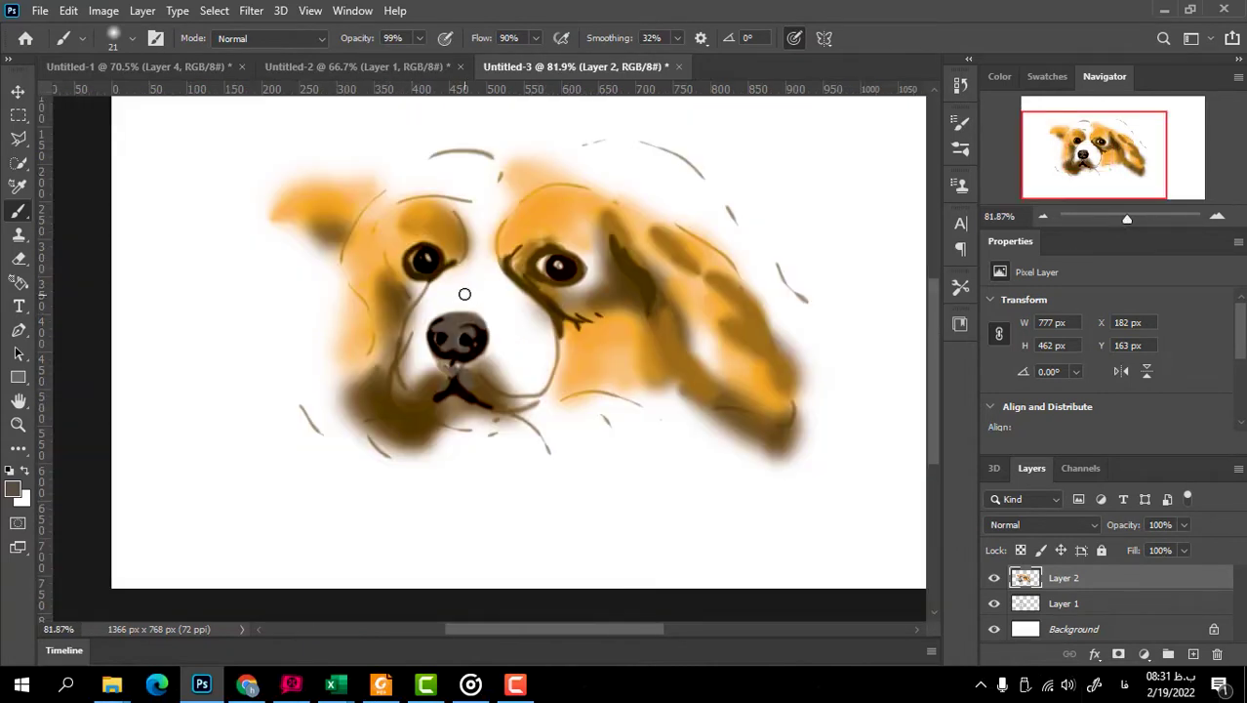
- Undo the grey smear and set a brownish 81 px brush at 27% opacity
click(13, 488)
key(Return)
click(112, 39)
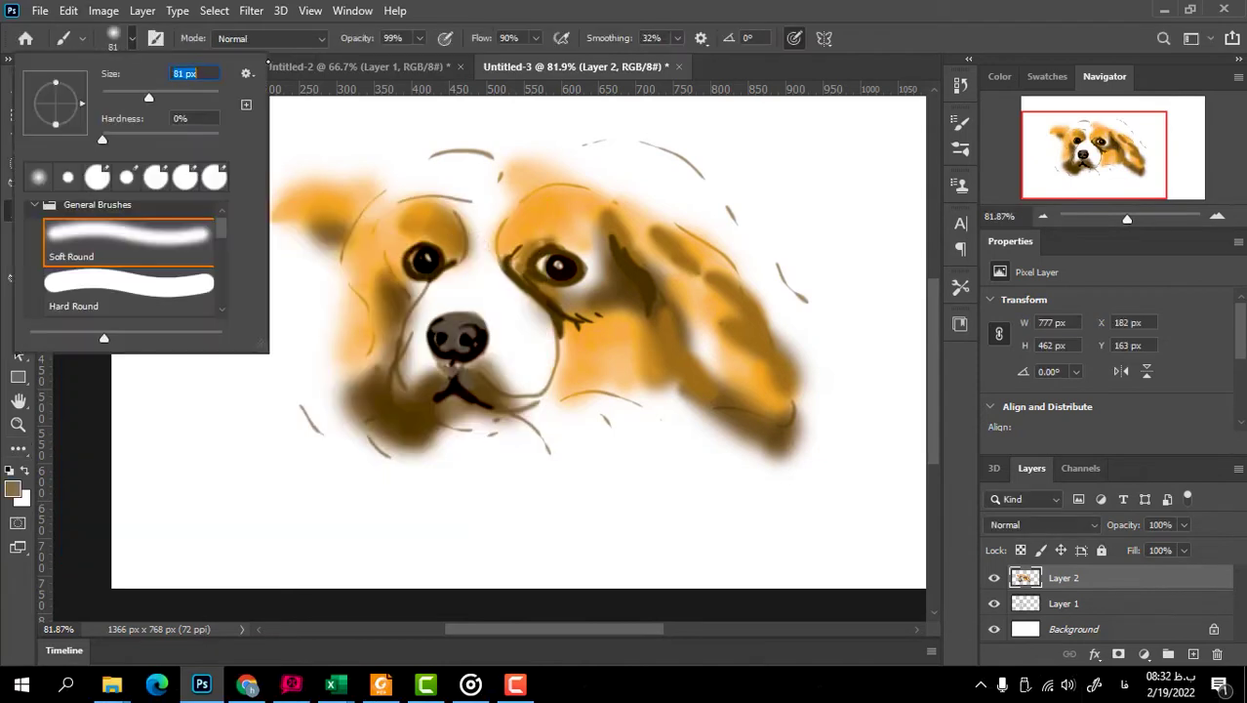
key(Return)
key(ctrl+z)
click(419, 38)
drag(542, 283, 513, 368)
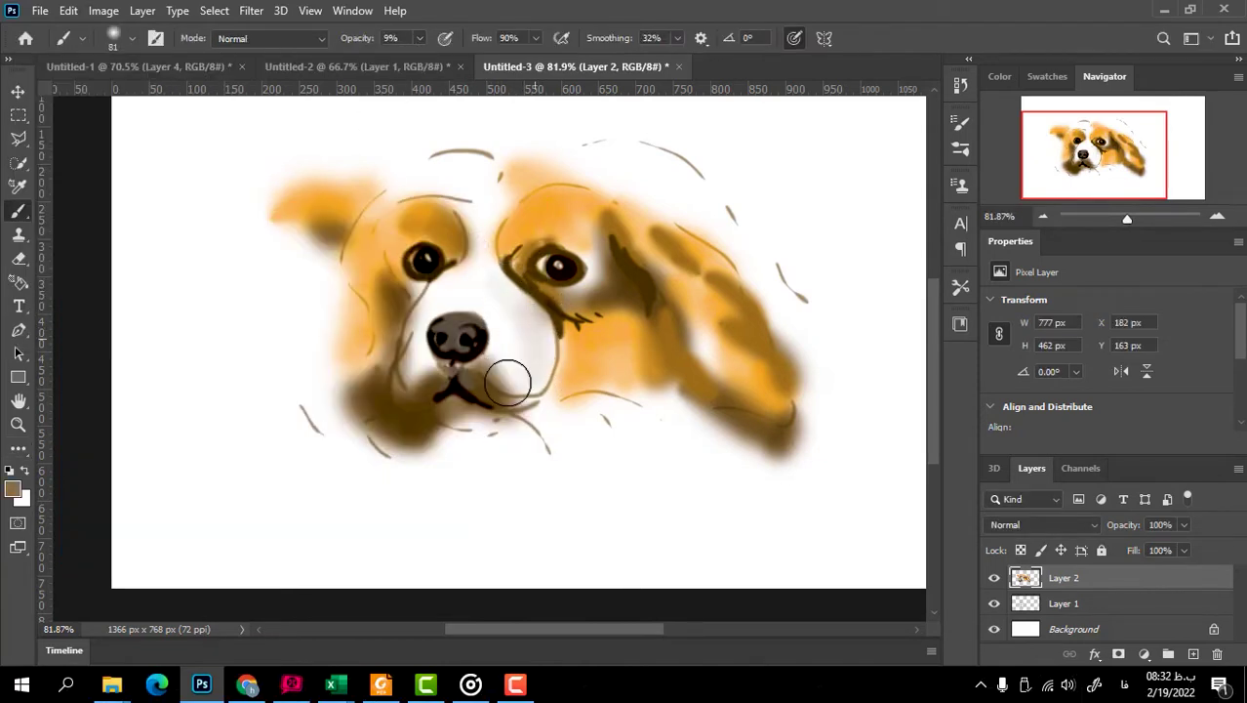
key(2)
key(7)
- Softly shade the muzzle, right ear, forehead blaze, left cheek and lower jaw
mouse_move(518, 293)
mouse_down()
mouse_move(529, 370)
mouse_move(514, 340)
mouse_move(508, 423)
mouse_move(612, 370)
mouse_move(631, 297)
mouse_move(674, 262)
mouse_up()
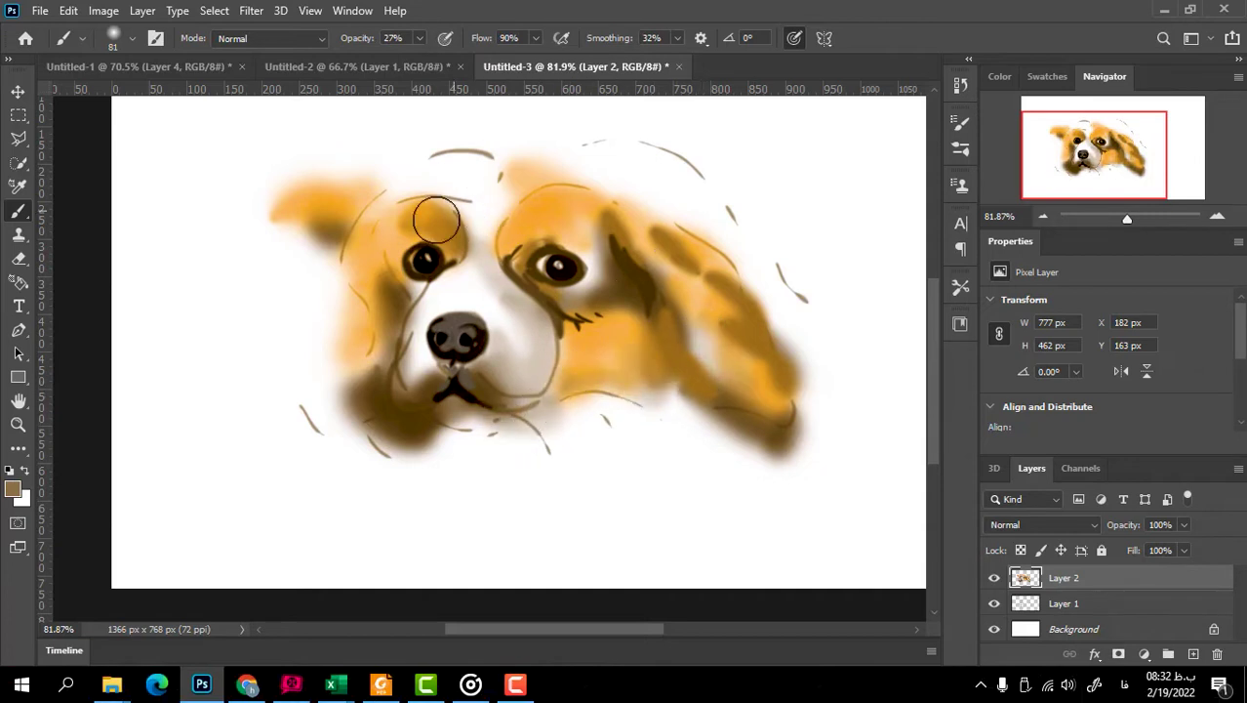
drag(488, 166, 498, 234)
drag(430, 273, 500, 280)
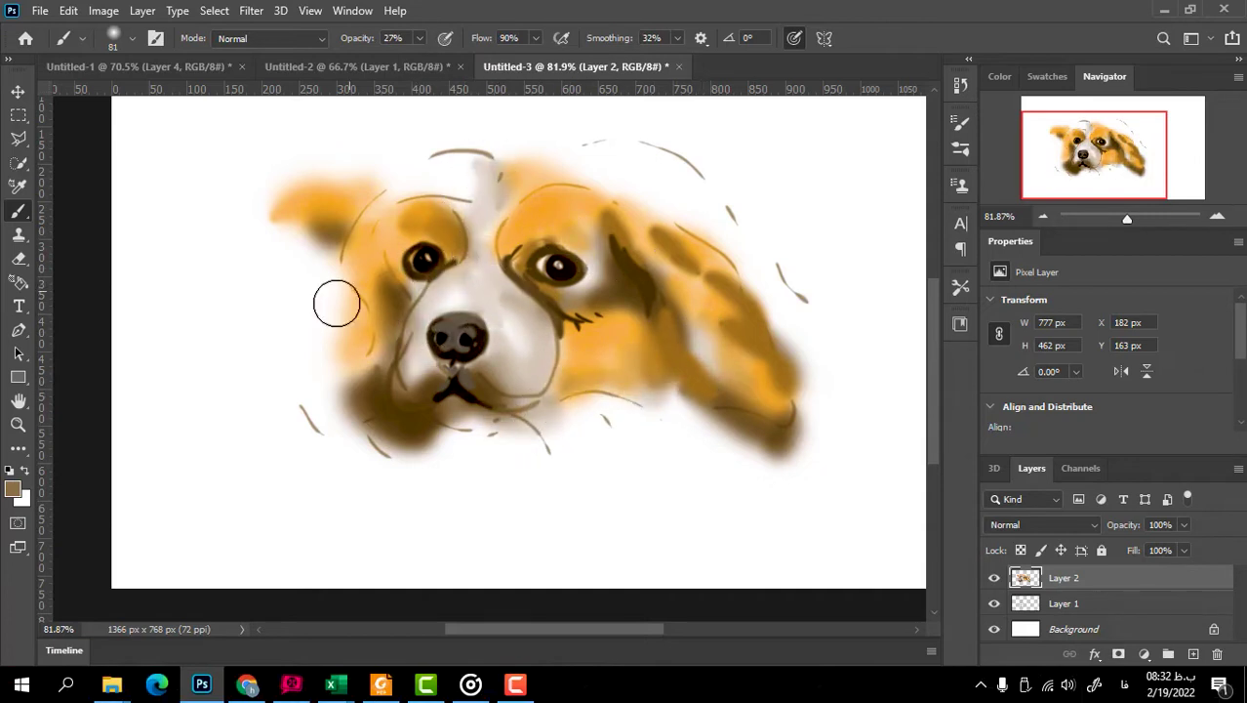
drag(319, 361, 327, 278)
drag(585, 410, 703, 425)
drag(727, 219, 839, 373)
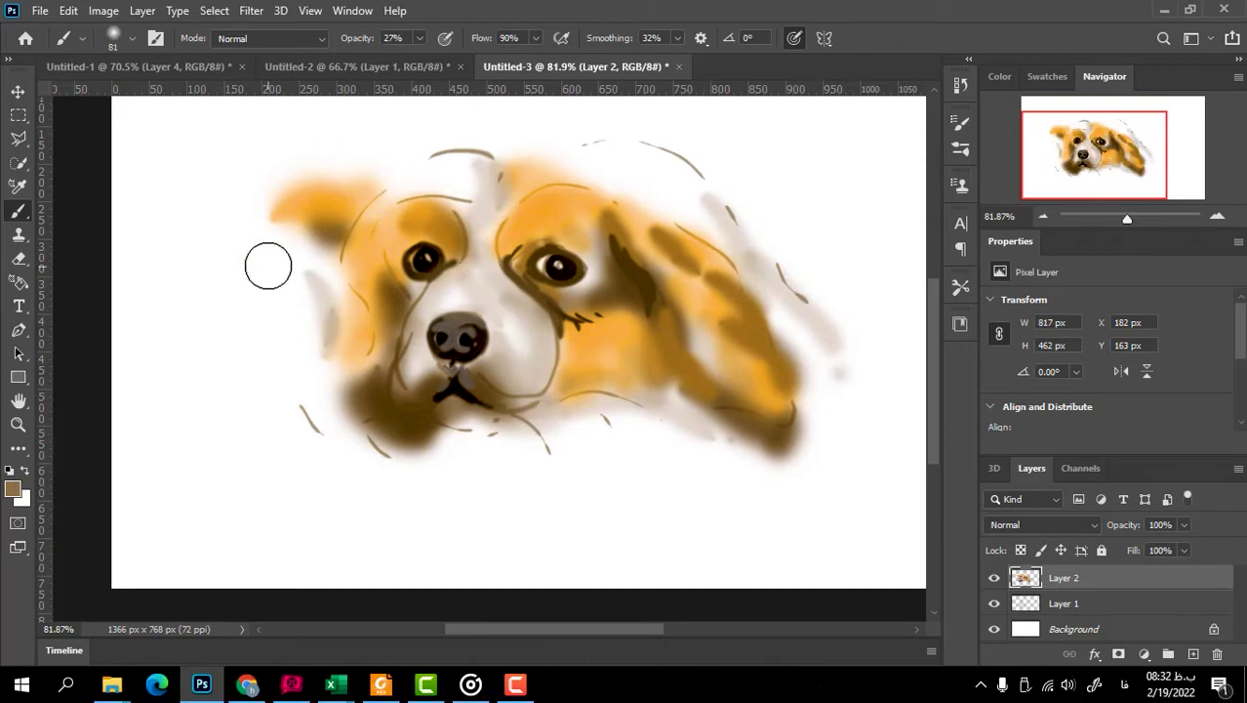
- With black at 37 px and 97% opacity, paint a dark line along the lower lip
key(d)
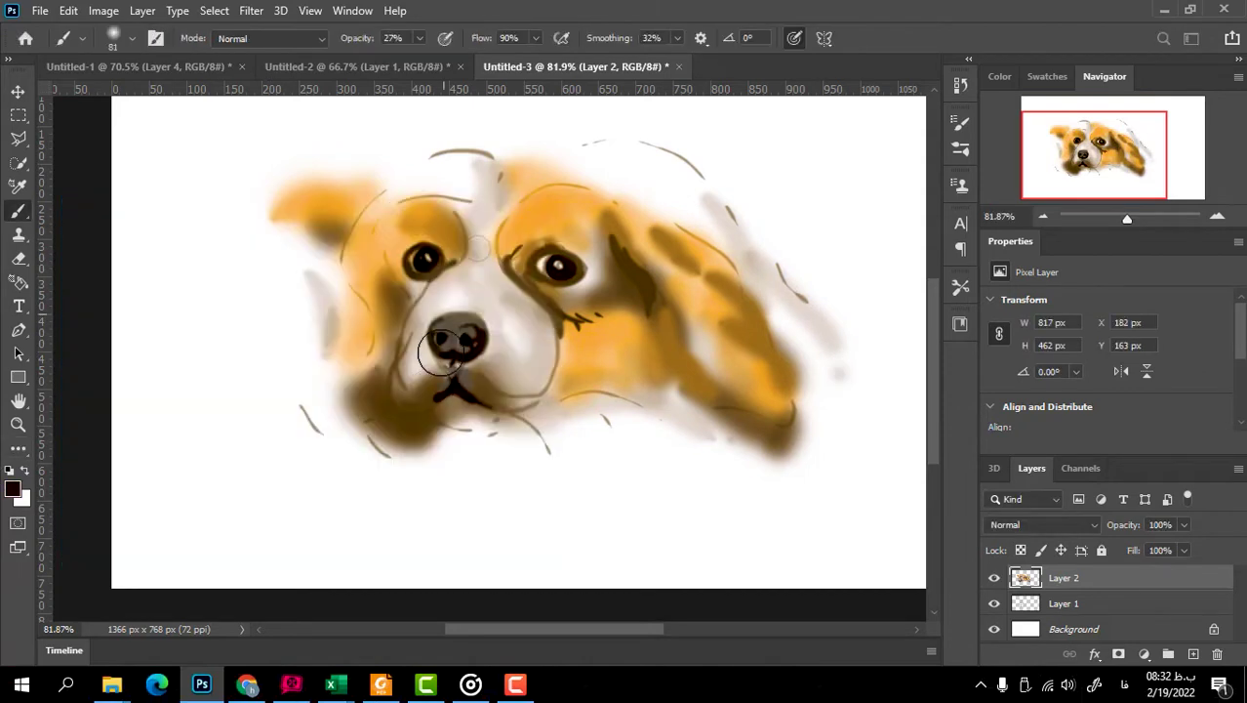
click(132, 38)
text(37)
key(Return)
key(9)
key(7)
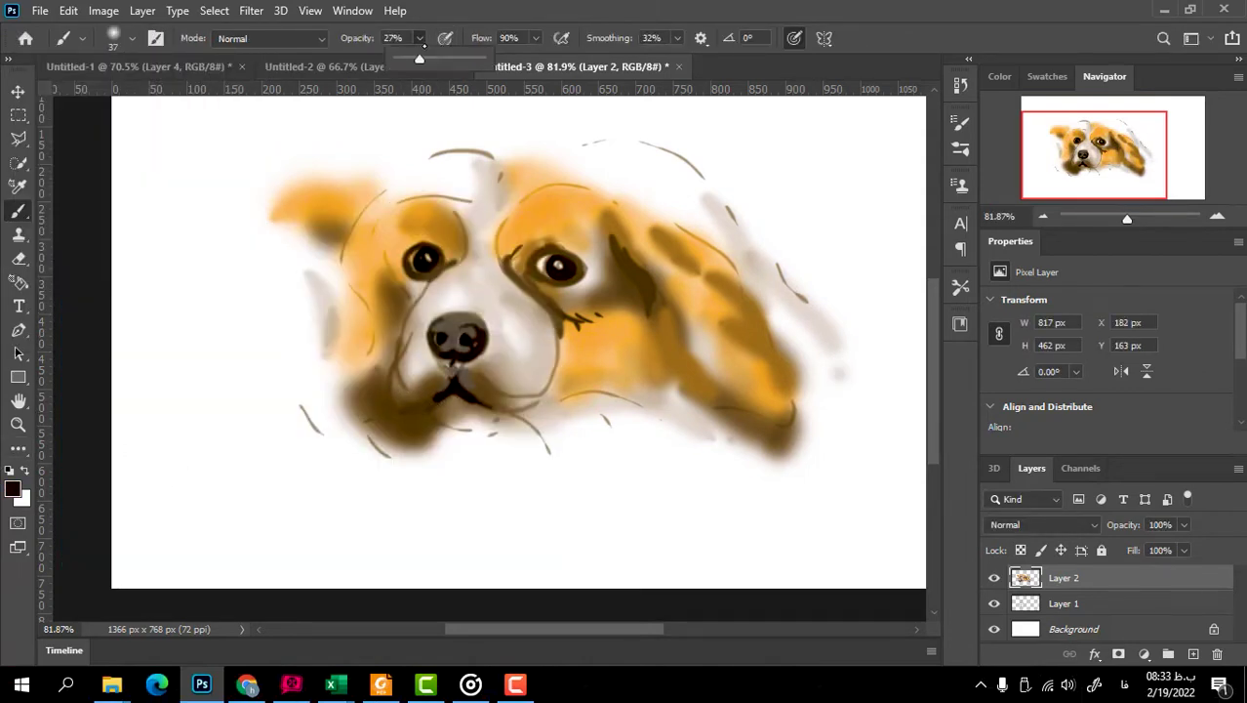
drag(449, 396, 392, 375)
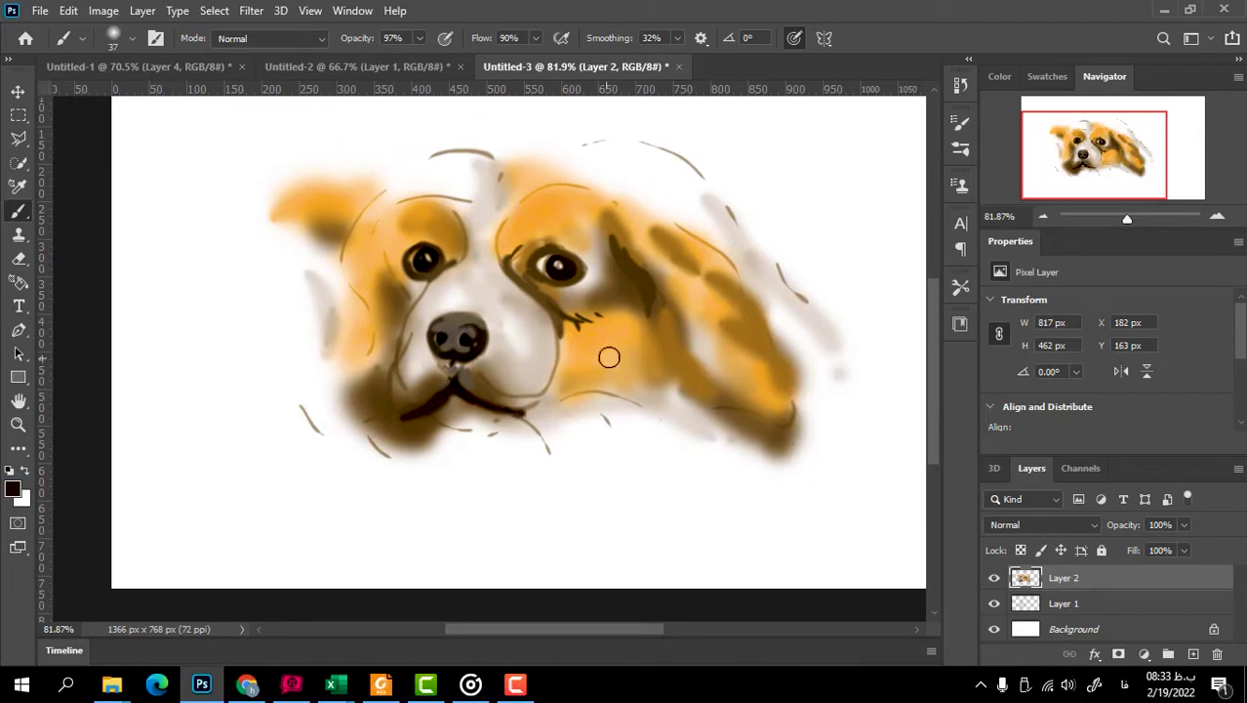
drag(545, 389, 497, 426)
- At 68% opacity, paint dark lines along both muzzle sides, under the right eye, chin and jaw
key(6)
key(8)
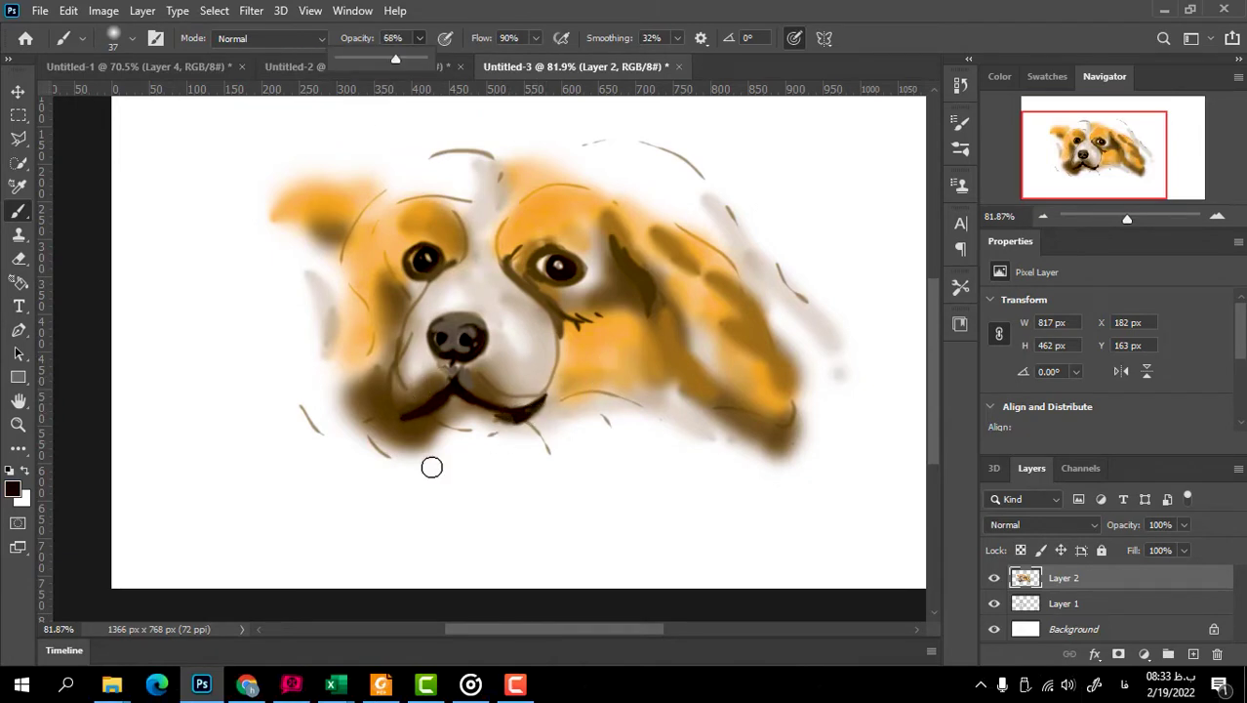
drag(390, 402, 401, 285)
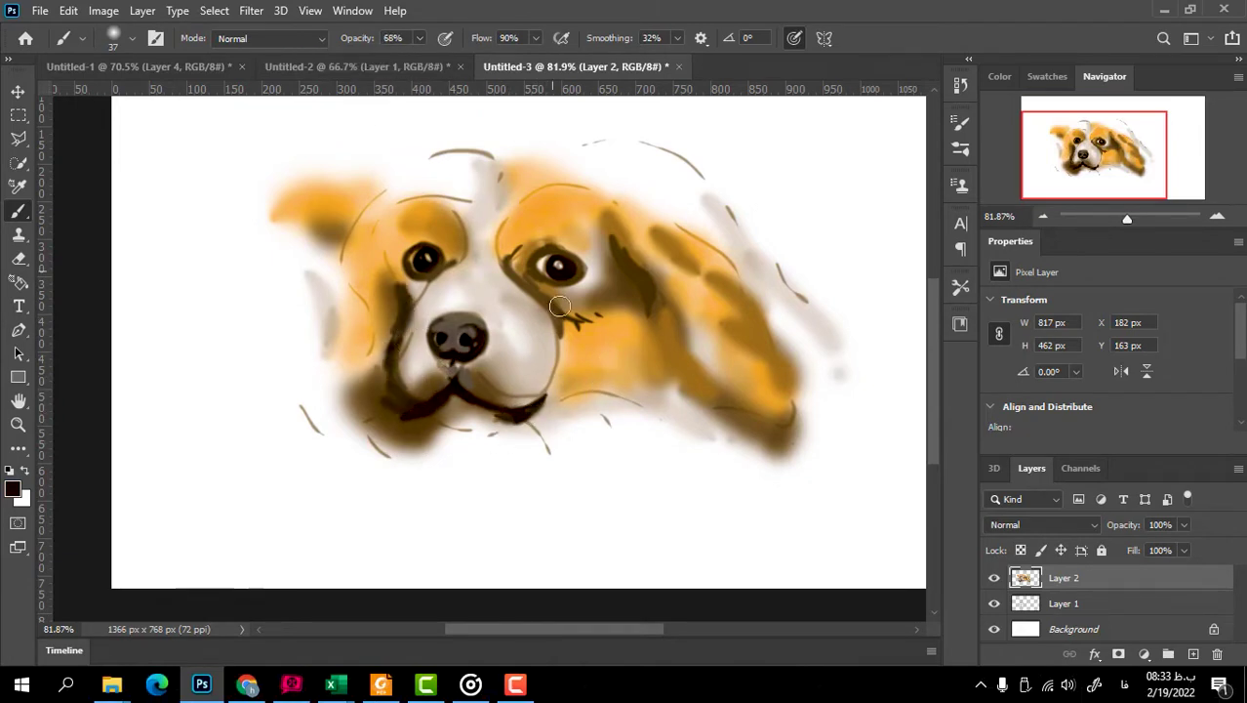
drag(553, 324, 632, 309)
drag(624, 244, 683, 363)
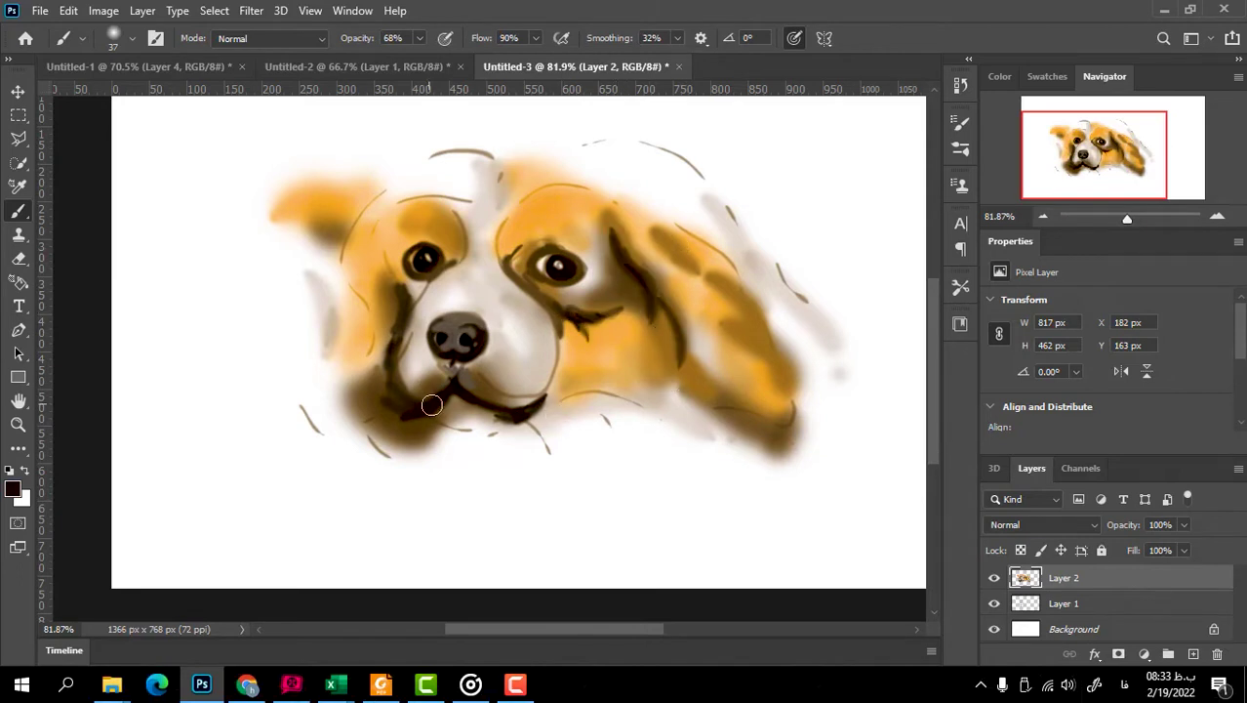
mouse_move(436, 417)
mouse_down()
mouse_move(418, 413)
mouse_move(376, 351)
mouse_up()
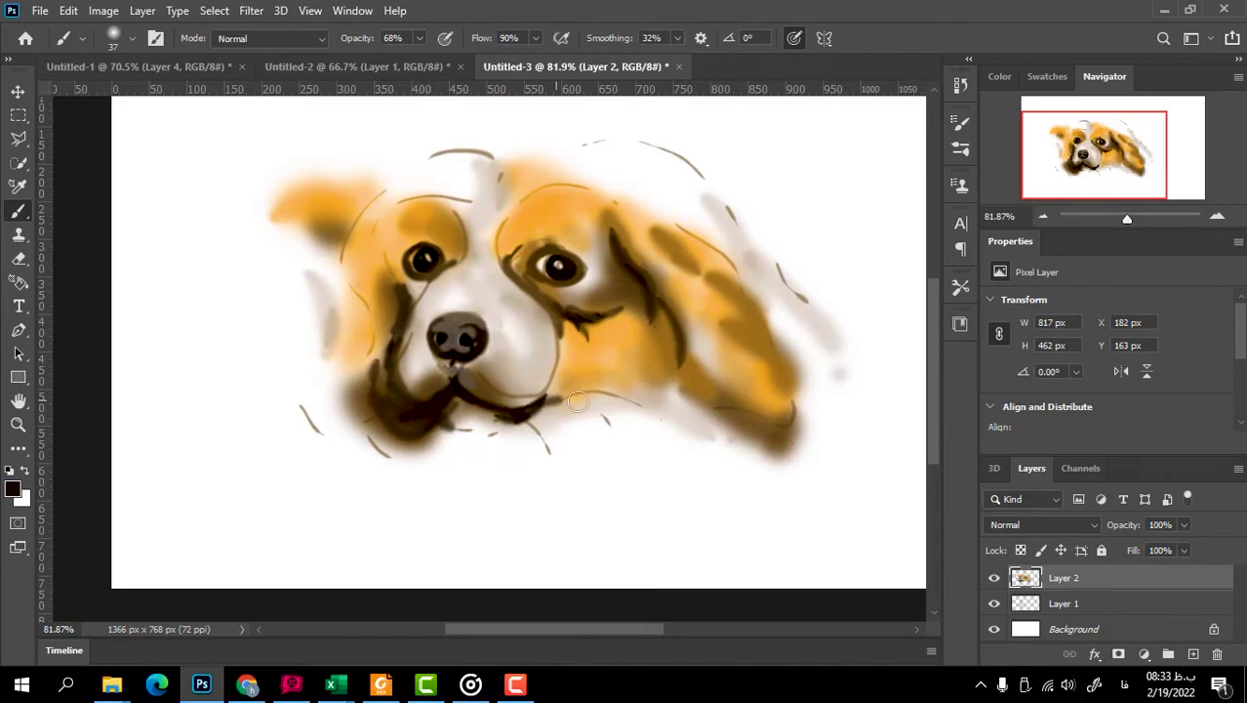
drag(578, 401, 650, 408)
- Switch to a 26 px Hard Round brush and paint curved fur strands on the right ear
click(131, 38)
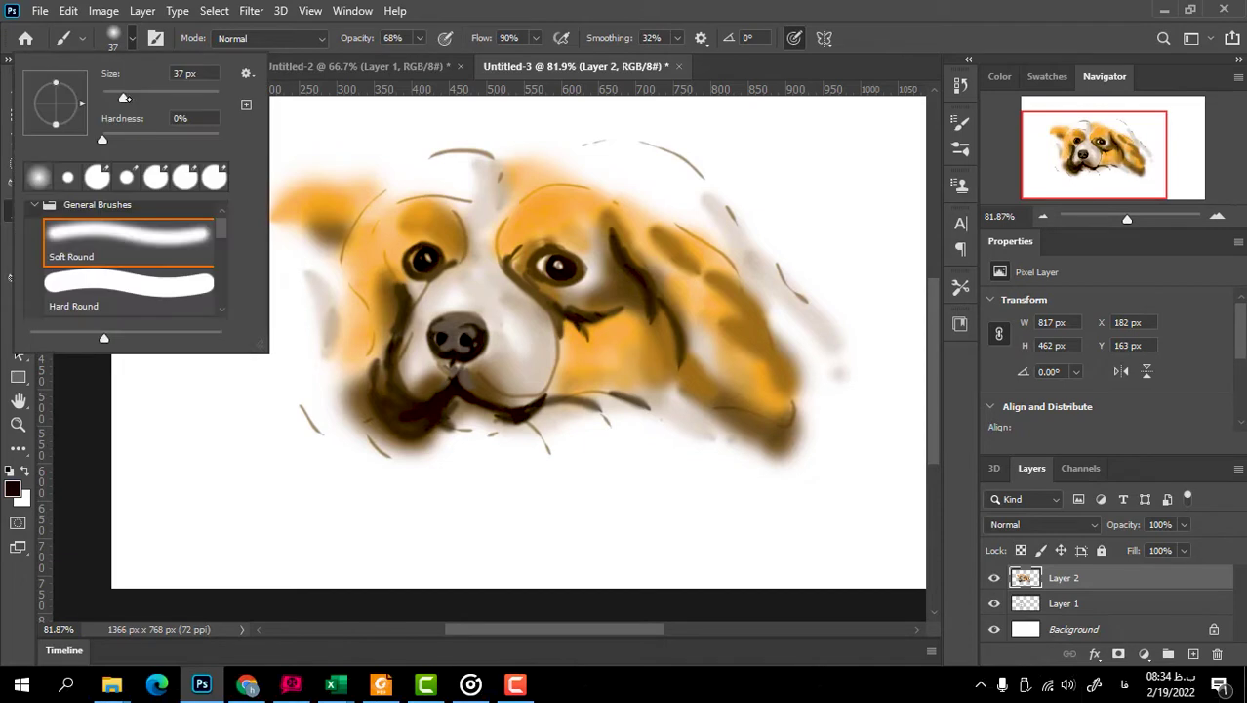
double_click(98, 279)
mouse_move(710, 359)
mouse_down()
mouse_move(778, 361)
mouse_move(789, 417)
mouse_up()
click(132, 38)
drag(713, 314, 751, 344)
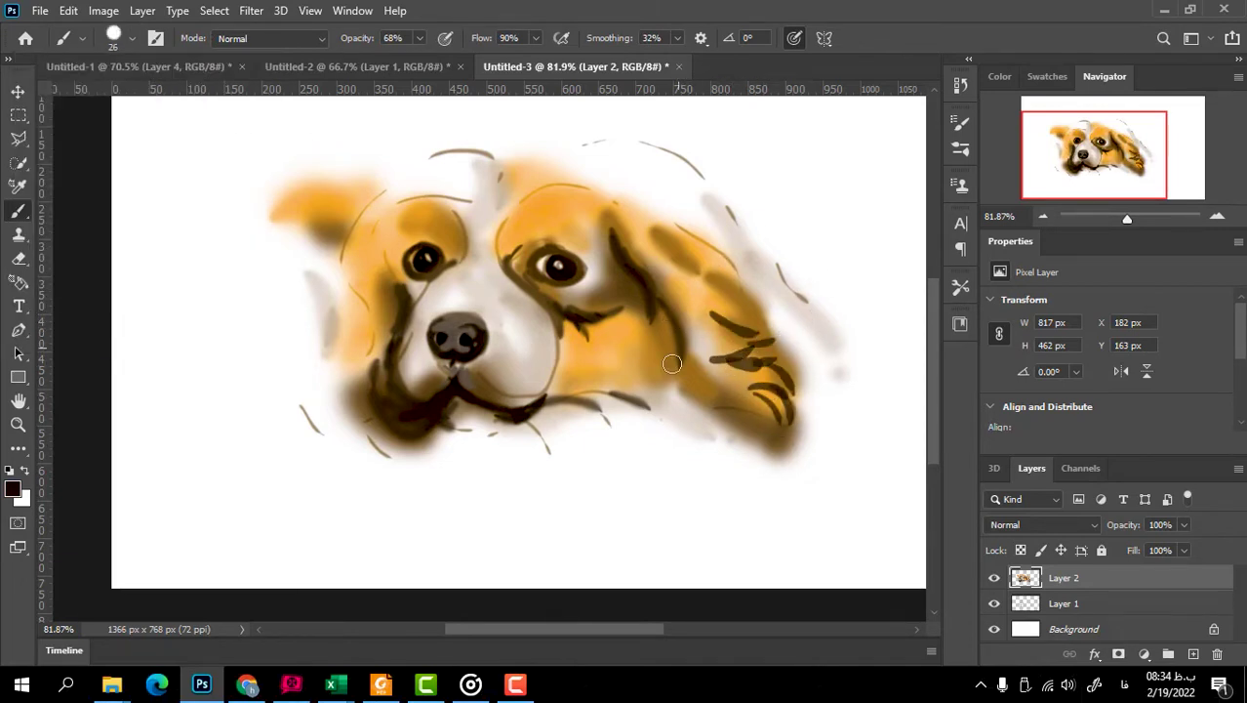
mouse_move(671, 364)
mouse_down()
mouse_move(669, 282)
mouse_move(759, 318)
mouse_up()
- At 43% opacity, add dark strokes around the right eye, right ear tip and left eye
click(419, 38)
drag(424, 63, 396, 64)
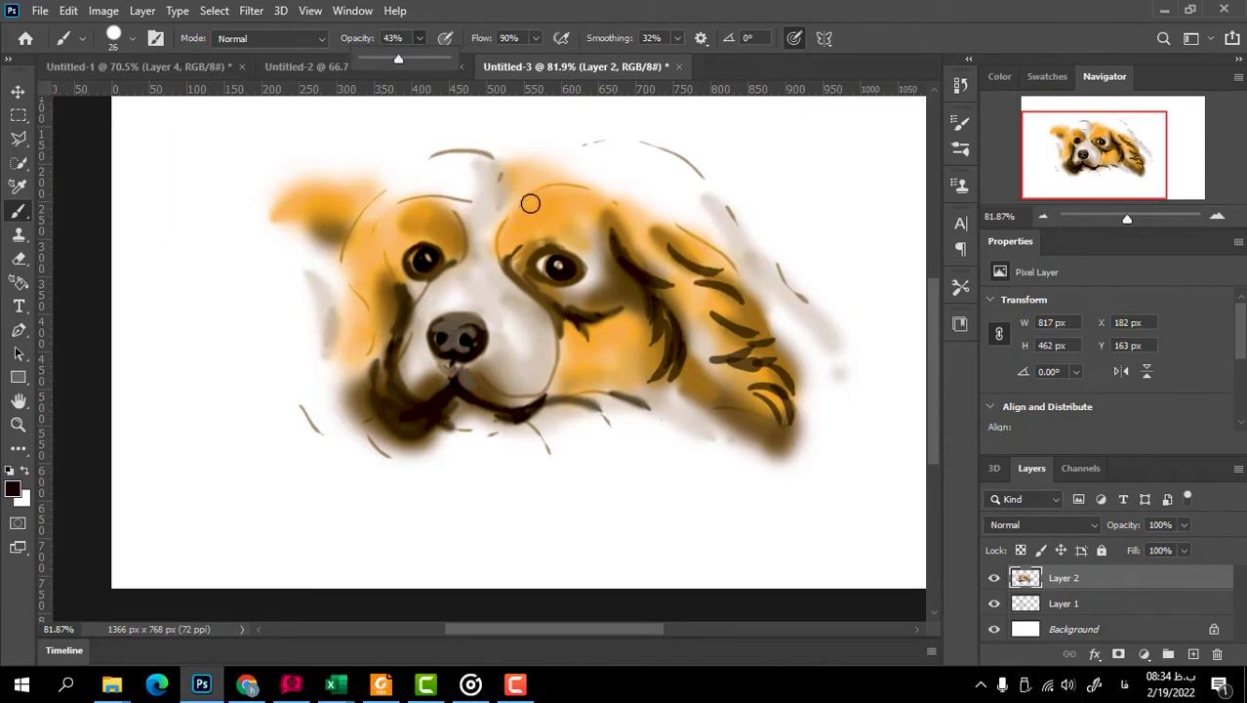
drag(520, 221, 586, 211)
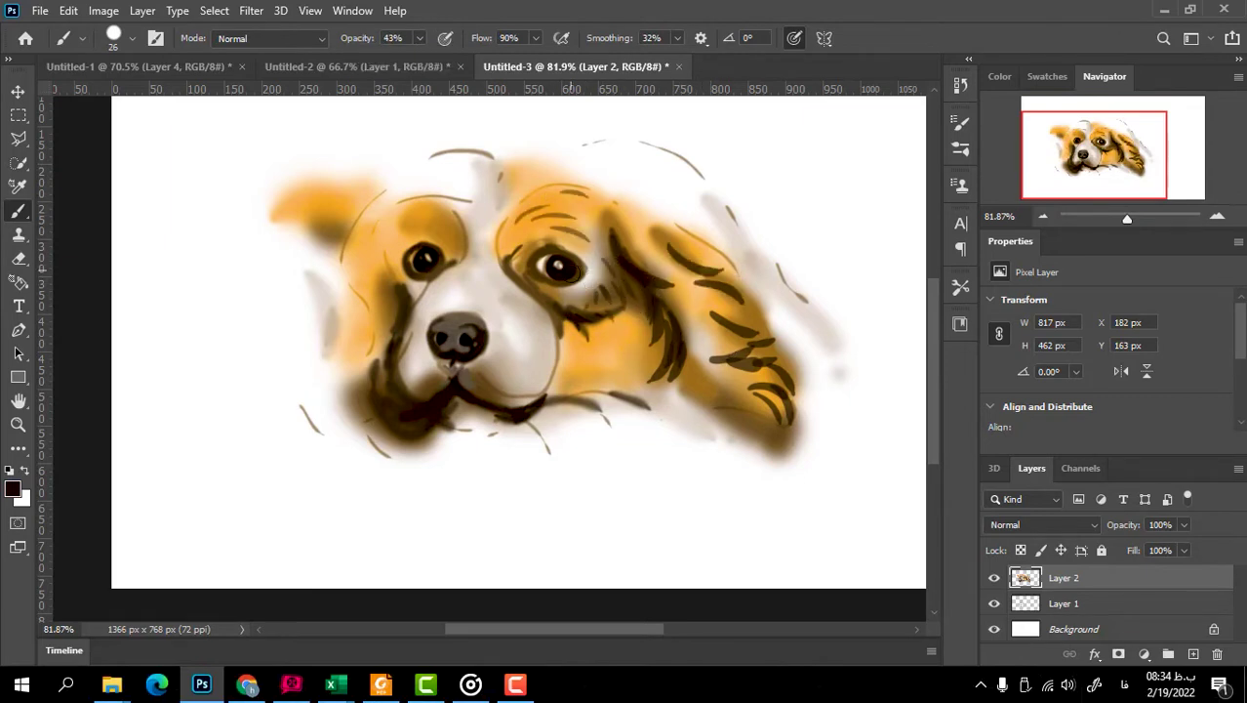
drag(517, 278, 576, 342)
drag(764, 395, 783, 431)
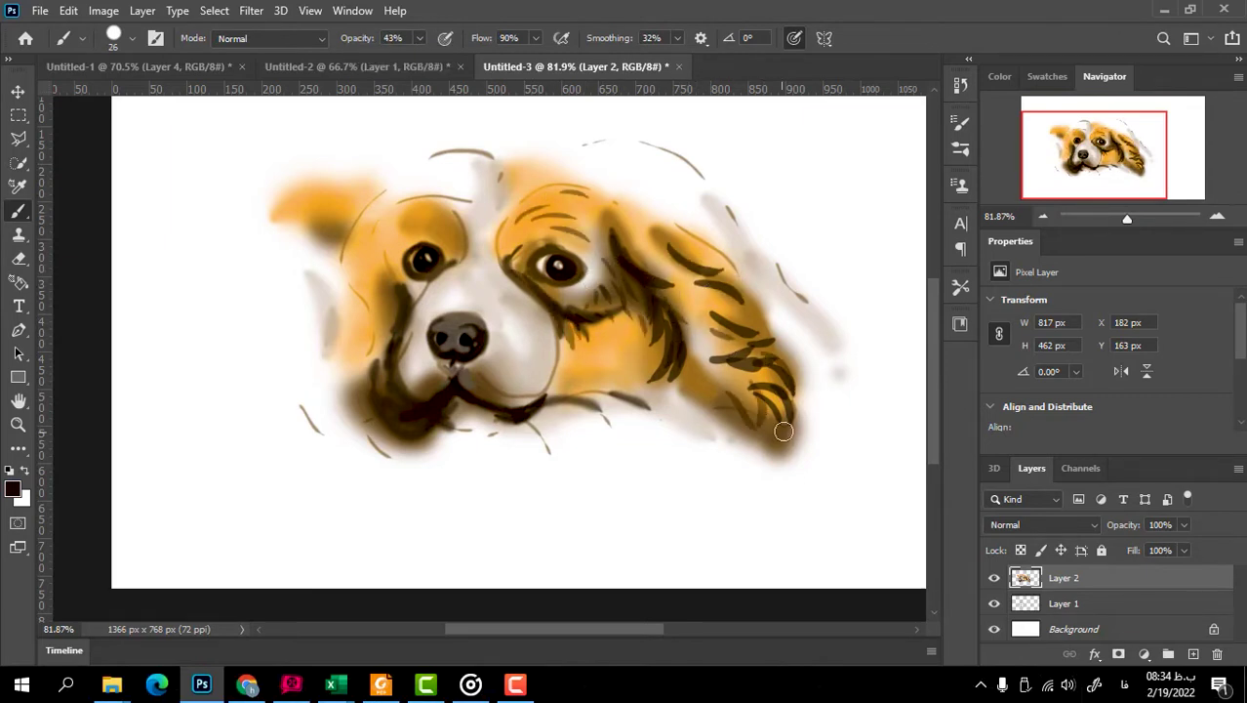
drag(375, 227, 379, 277)
- Pick a darker brown, raise the opacity and paint strands above and beside the left eye
click(13, 488)
click(290, 418)
click(487, 248)
click(419, 38)
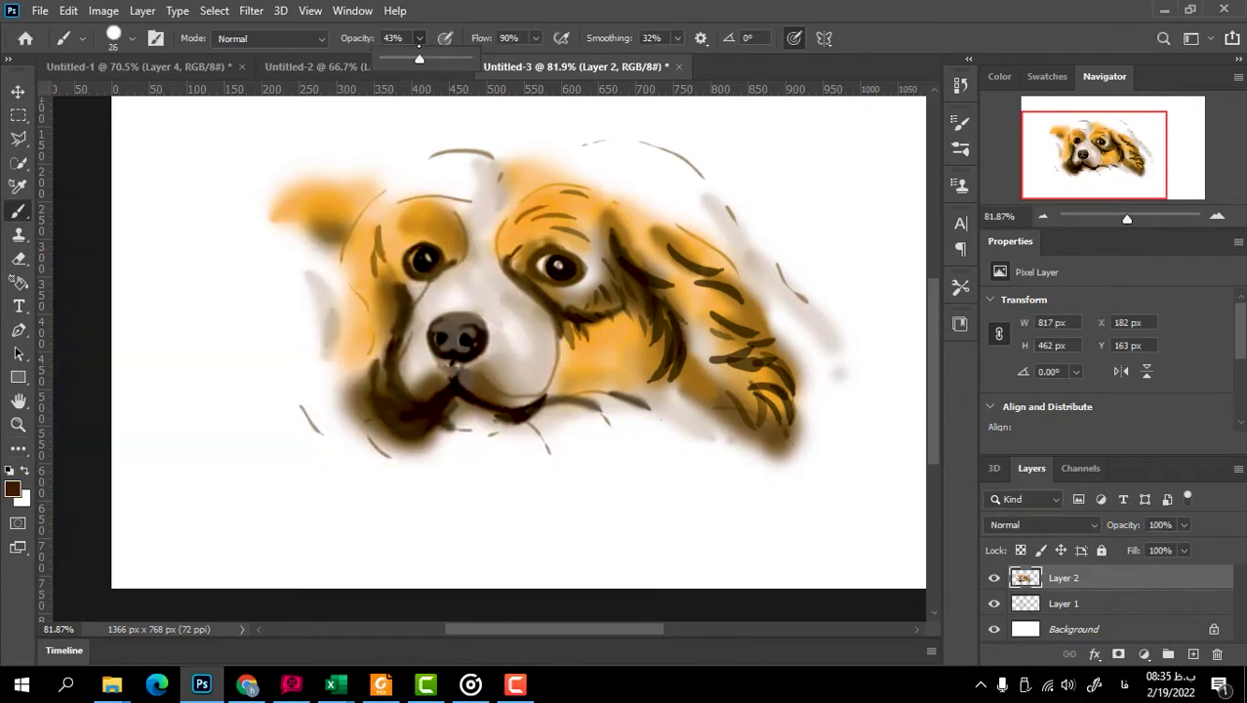
drag(434, 227, 457, 243)
mouse_move(383, 260)
mouse_down()
mouse_move(391, 271)
mouse_move(354, 357)
mouse_move(363, 422)
mouse_up()
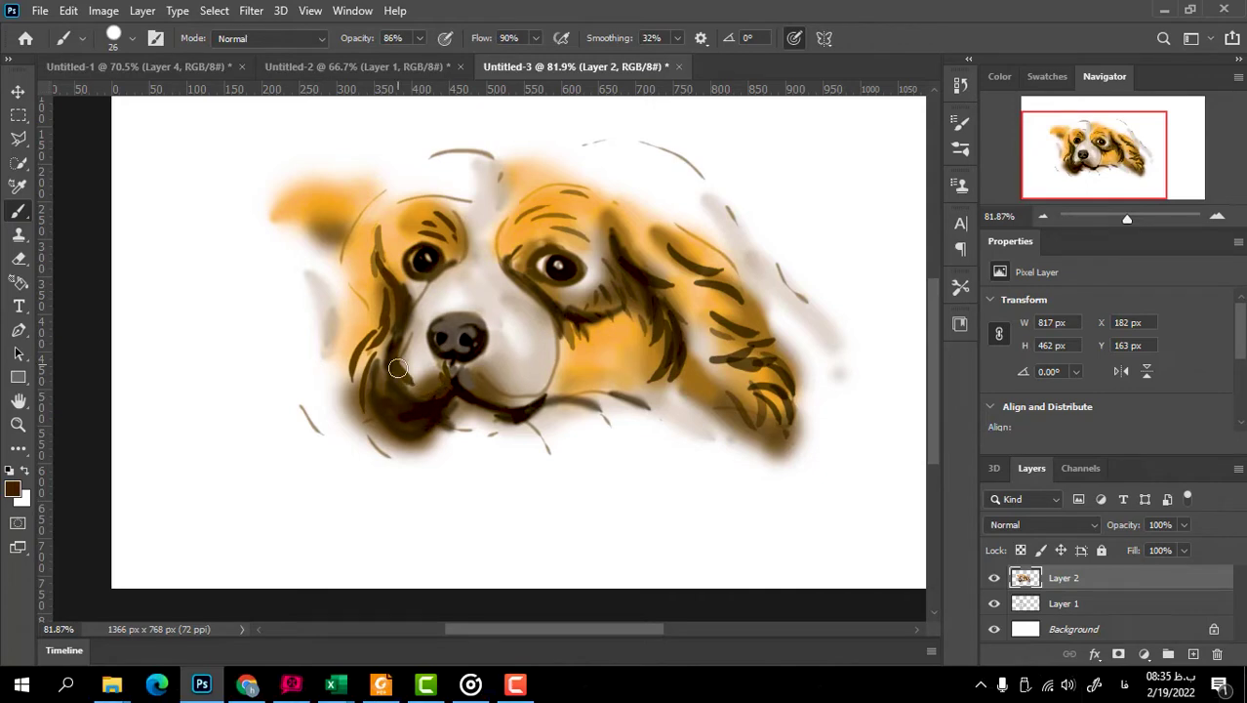
- Set the foreground colour to orange and resize the brush to 50 px
click(13, 488)
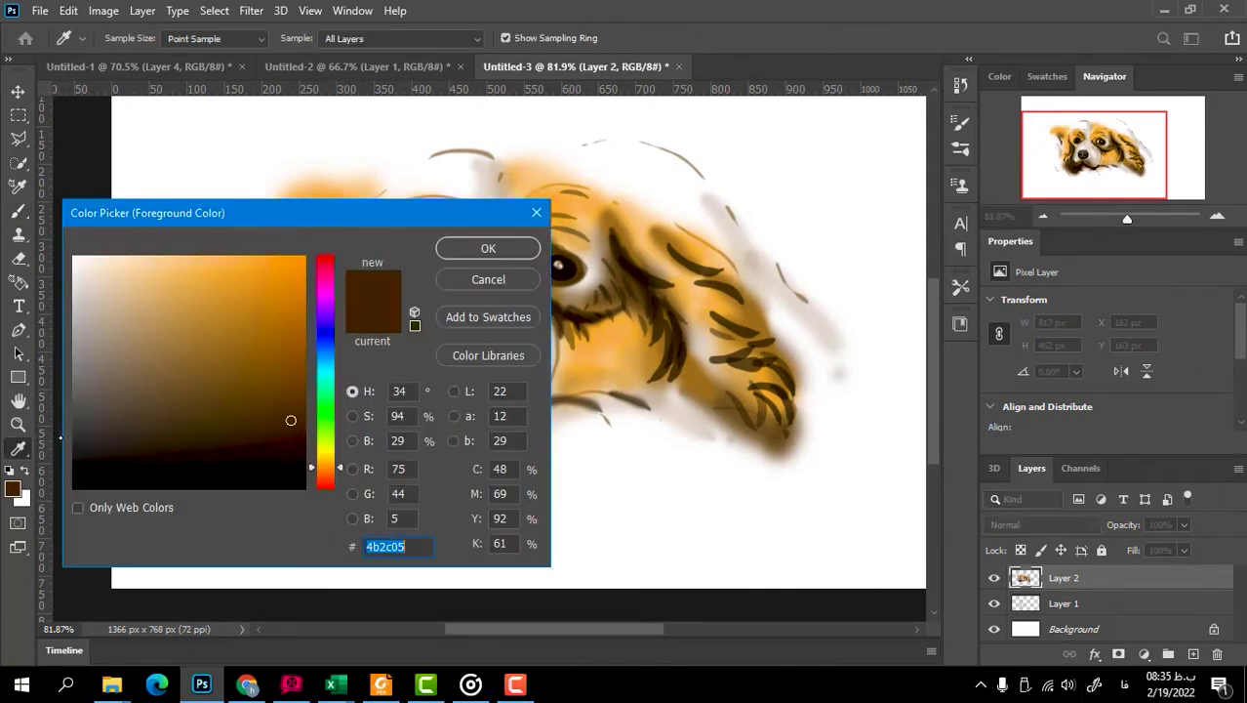
drag(325, 410, 325, 274)
drag(325, 403, 325, 474)
click(259, 281)
click(488, 248)
key(b)
click(113, 38)
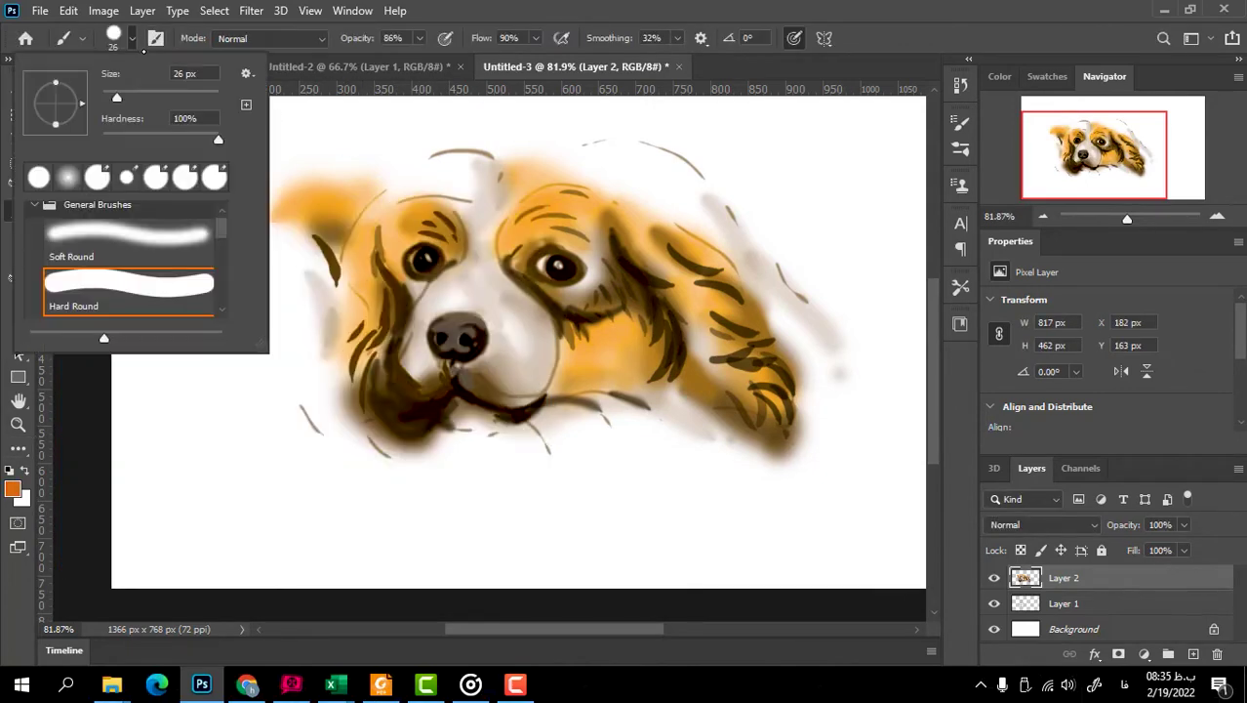
key(Escape)
click(113, 38)
key(Escape)
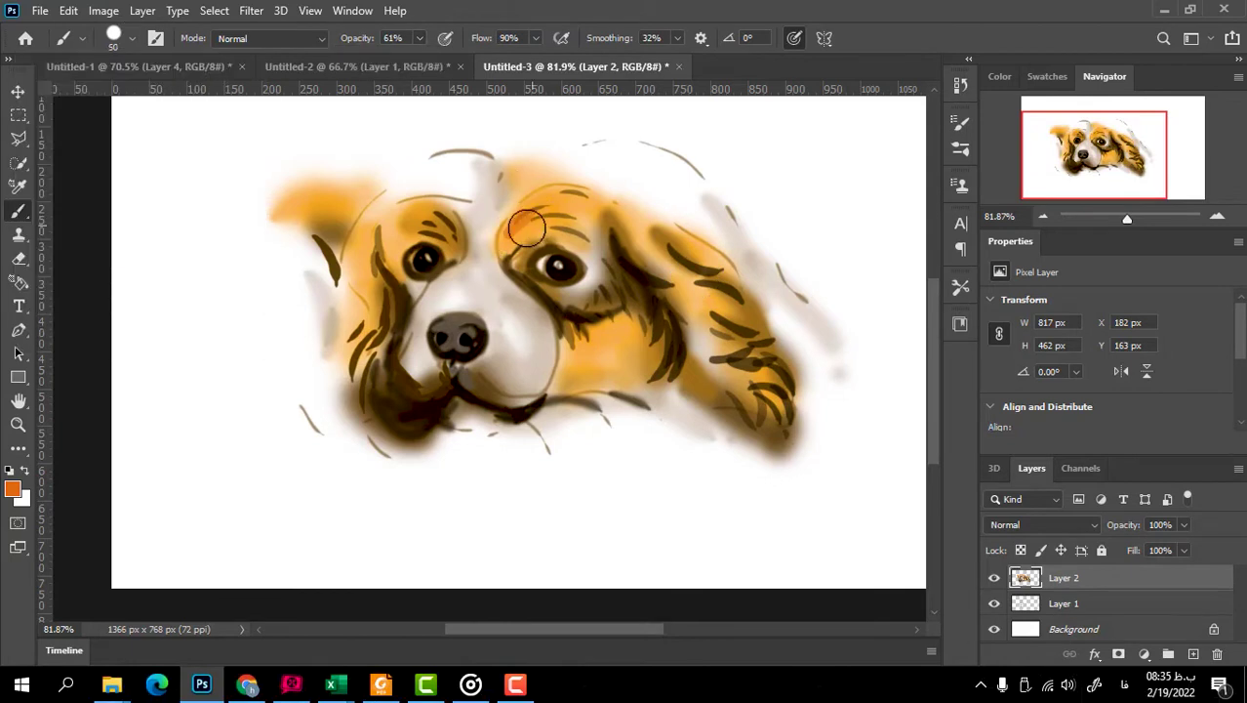
- Paint orange above the right eye, then 31 px orange strands on both ears and the left cheek
drag(521, 209, 508, 259)
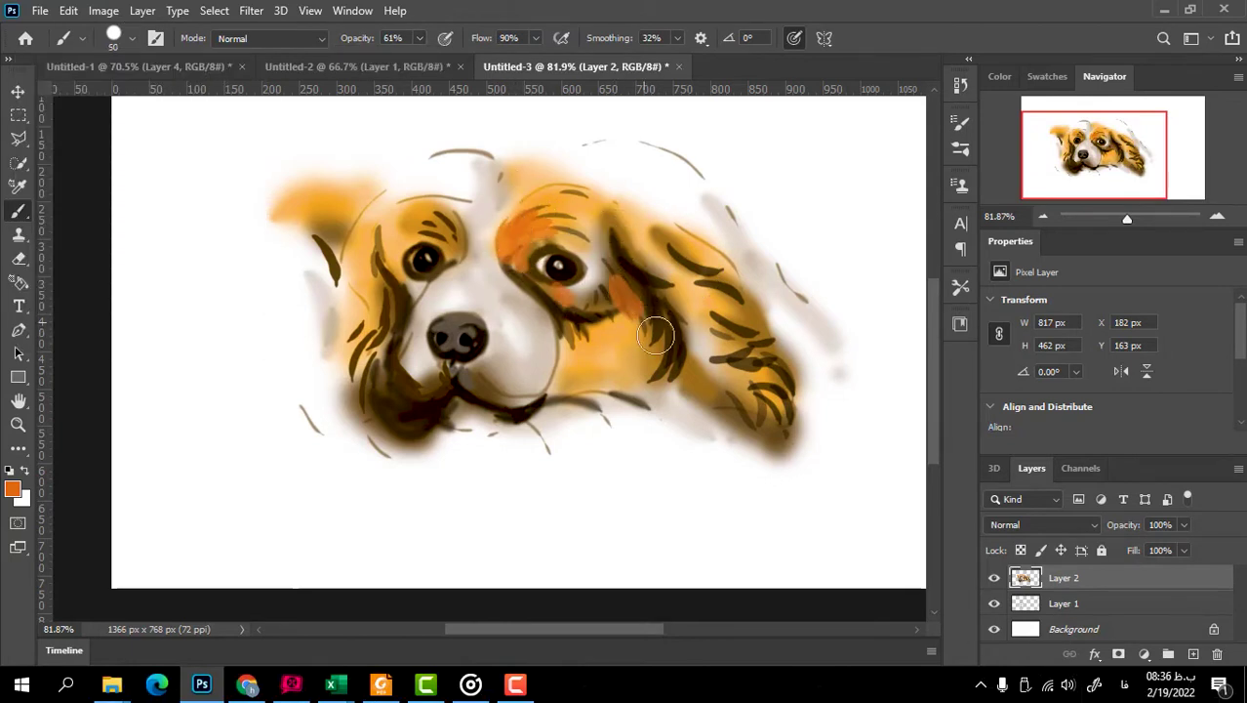
click(132, 39)
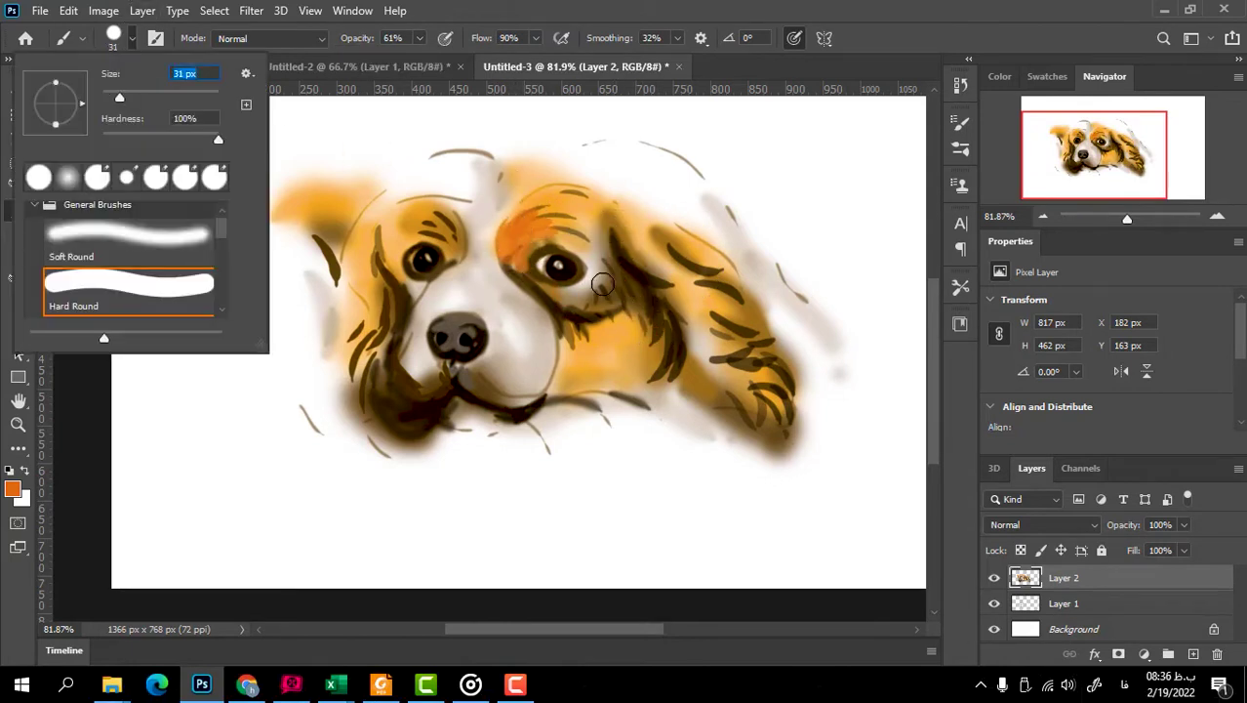
key(Return)
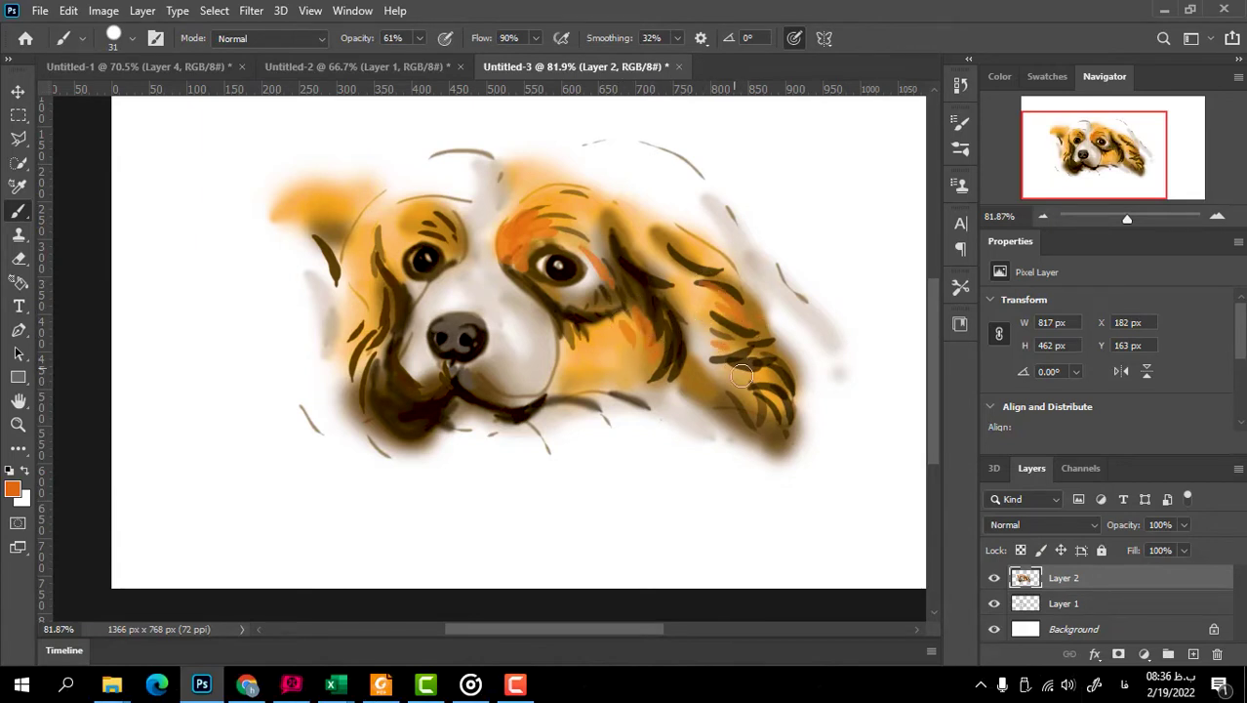
drag(742, 377, 777, 395)
drag(363, 244, 380, 273)
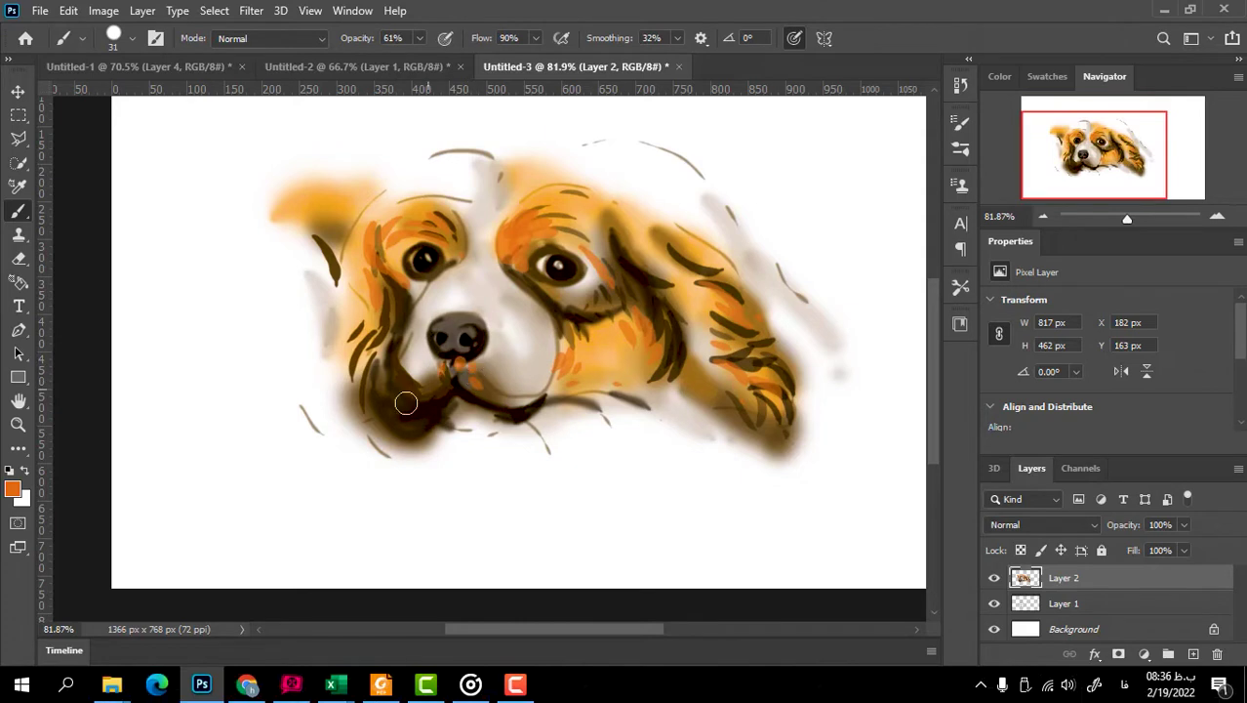
drag(378, 334, 337, 382)
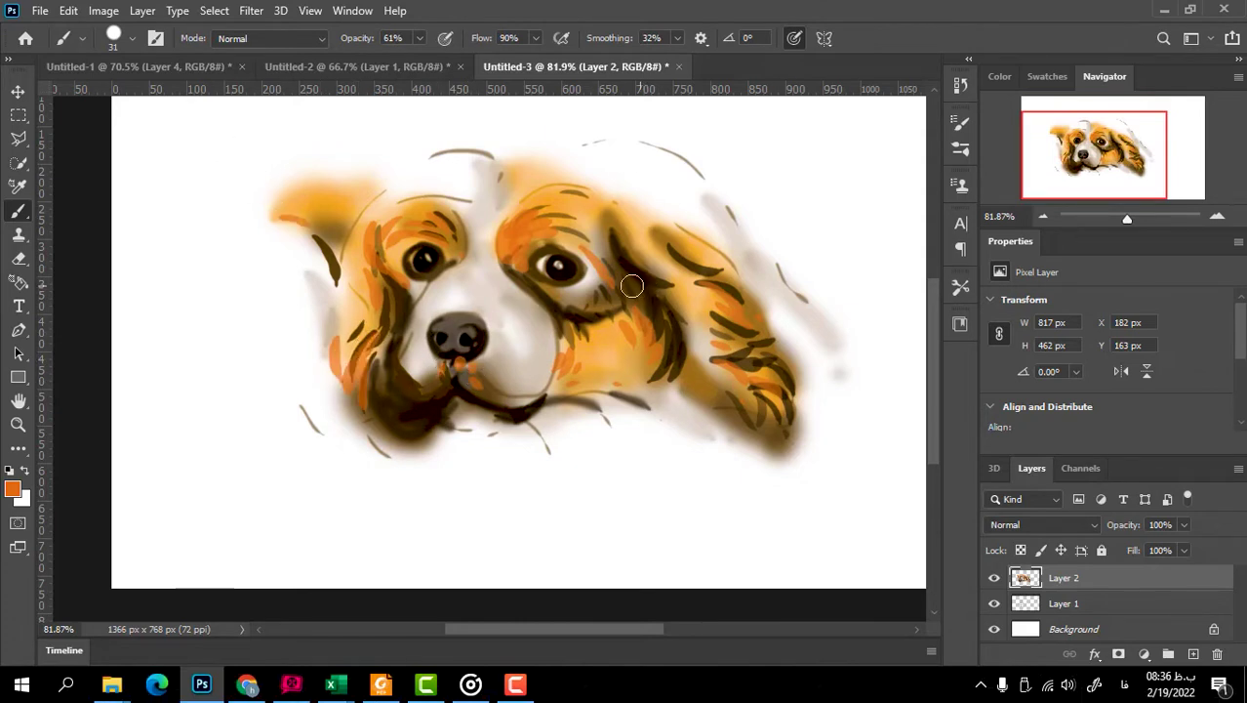
- Choose a pale peach paint colour and raise the brush opacity to 100%
click(13, 488)
click(107, 246)
click(487, 244)
drag(420, 38, 452, 59)
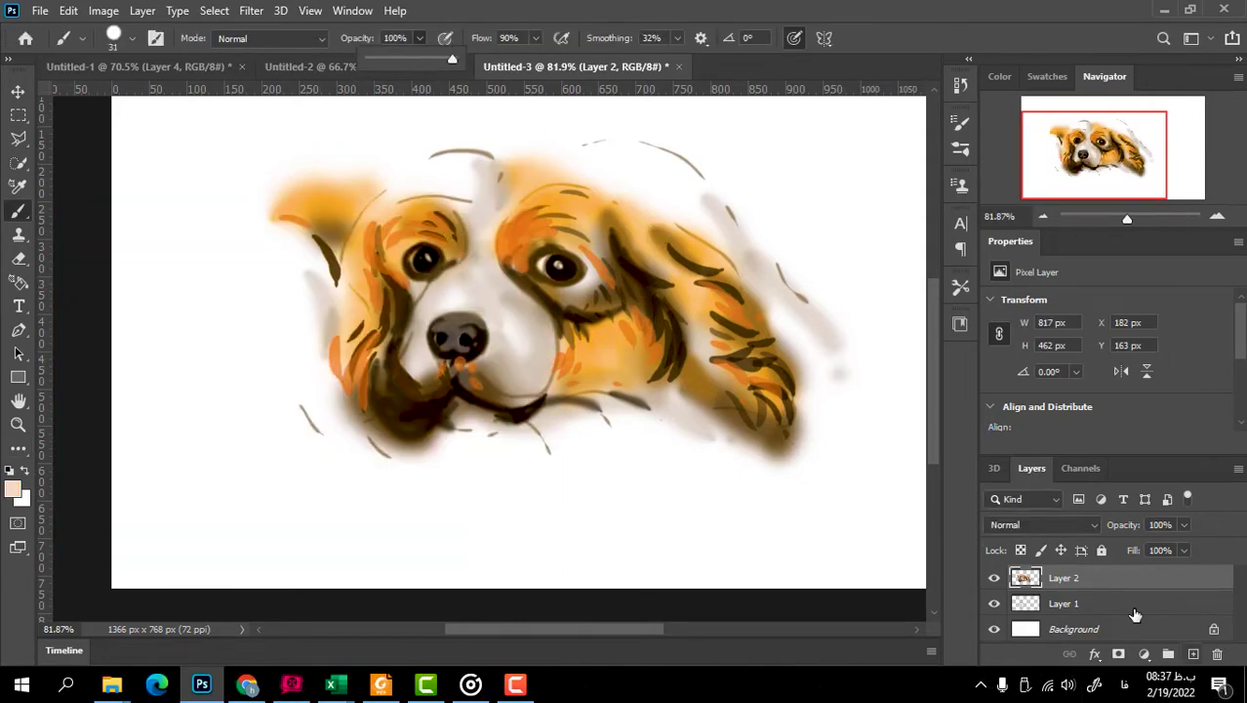
- Add a new layer, set a pale peach foreground and an 18 px brush
click(1193, 654)
click(12, 488)
click(488, 245)
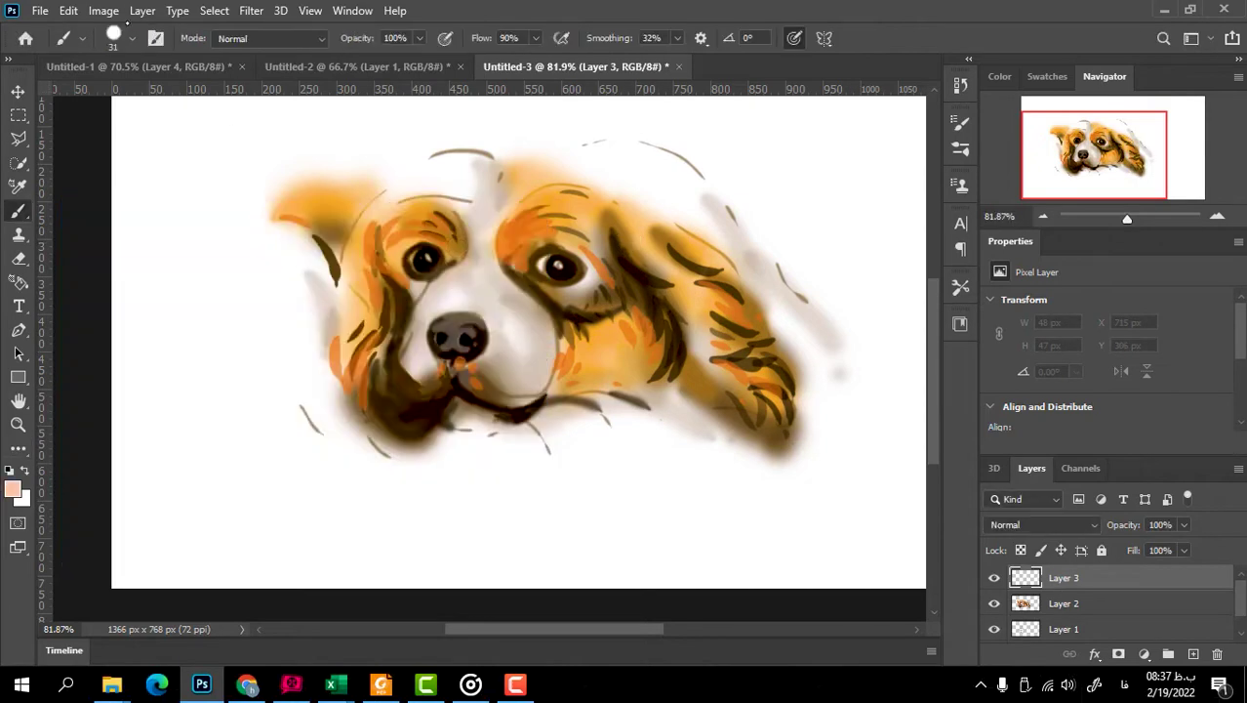
click(132, 38)
- Paint pale peach fur strands over the right ear and the forehead above the left eye
drag(664, 259, 728, 341)
mouse_move(722, 293)
mouse_down()
mouse_move(688, 364)
mouse_move(689, 410)
mouse_up()
drag(724, 365, 746, 415)
drag(516, 233, 557, 225)
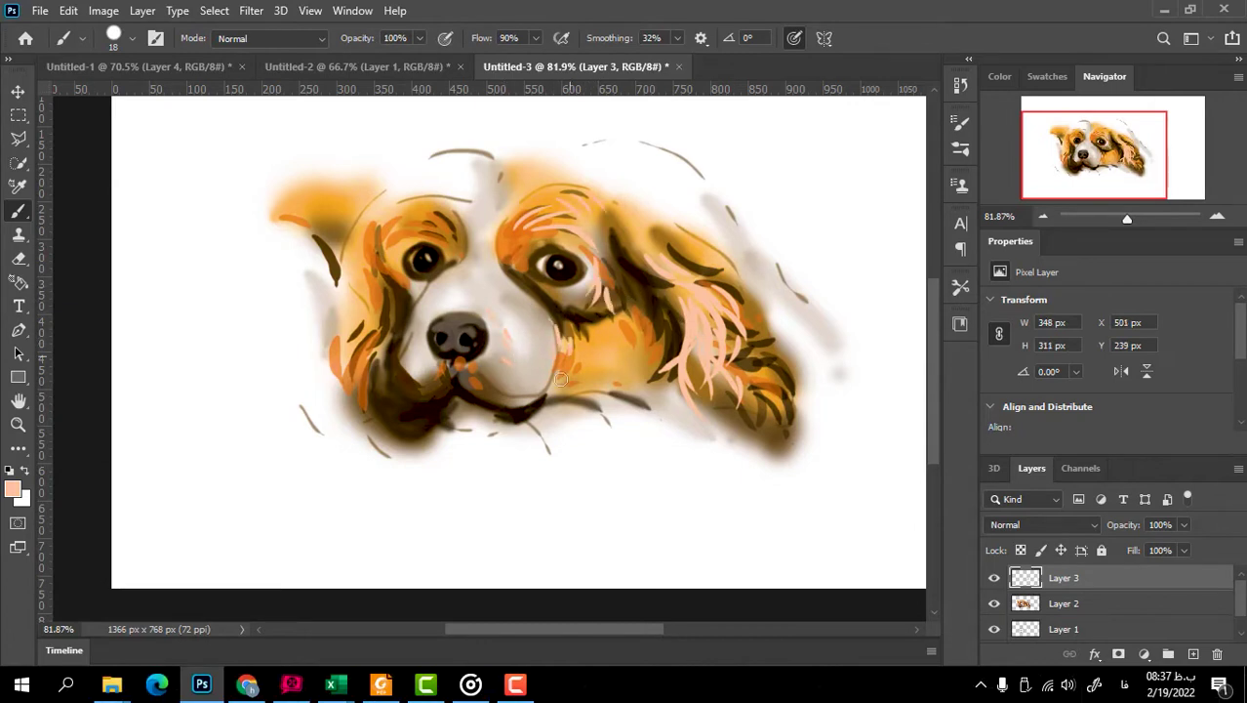
drag(630, 318, 640, 363)
drag(650, 325, 653, 388)
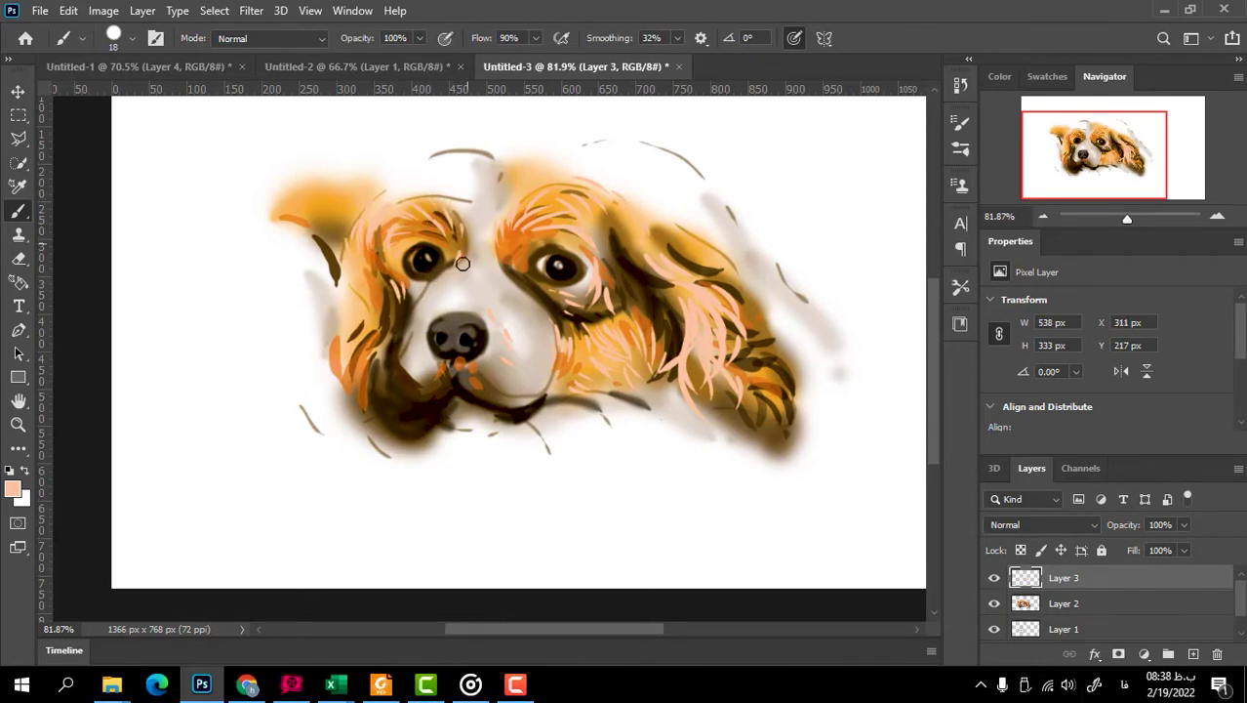
- Shrink the brush to 15 px and pick near-white fbf9f8 for the whiskers
click(113, 38)
drag(114, 95, 110, 95)
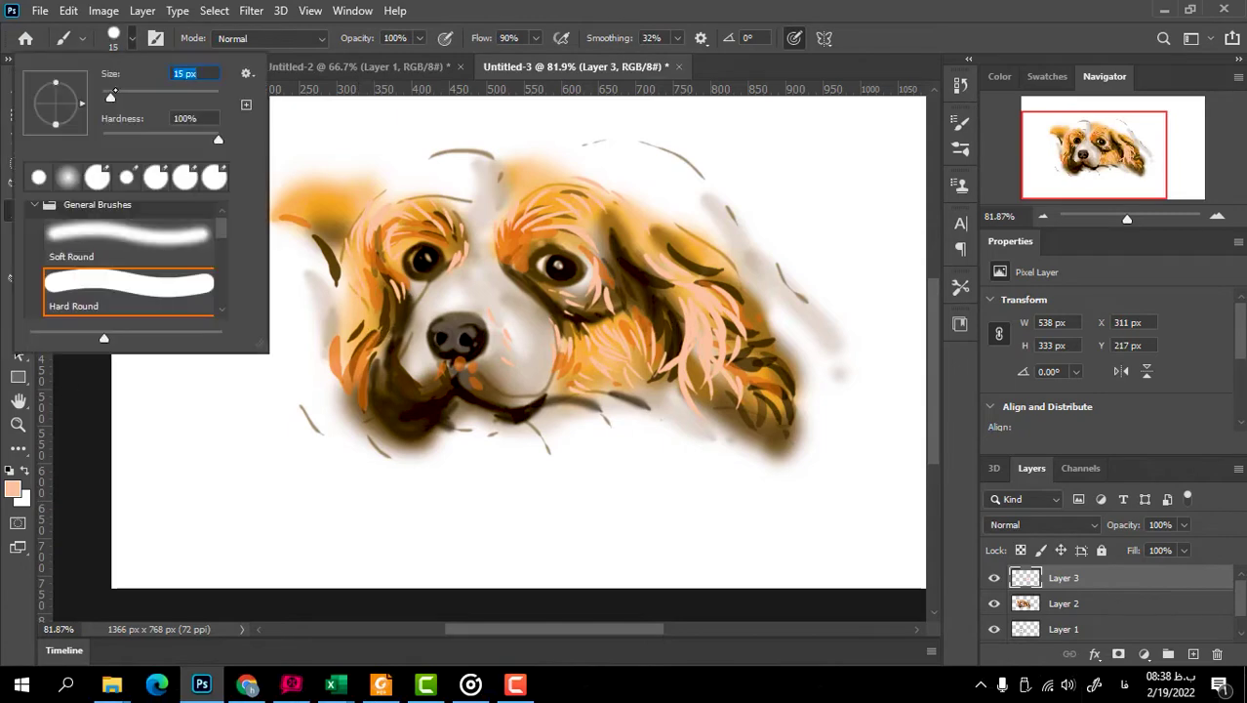
click(12, 490)
click(490, 245)
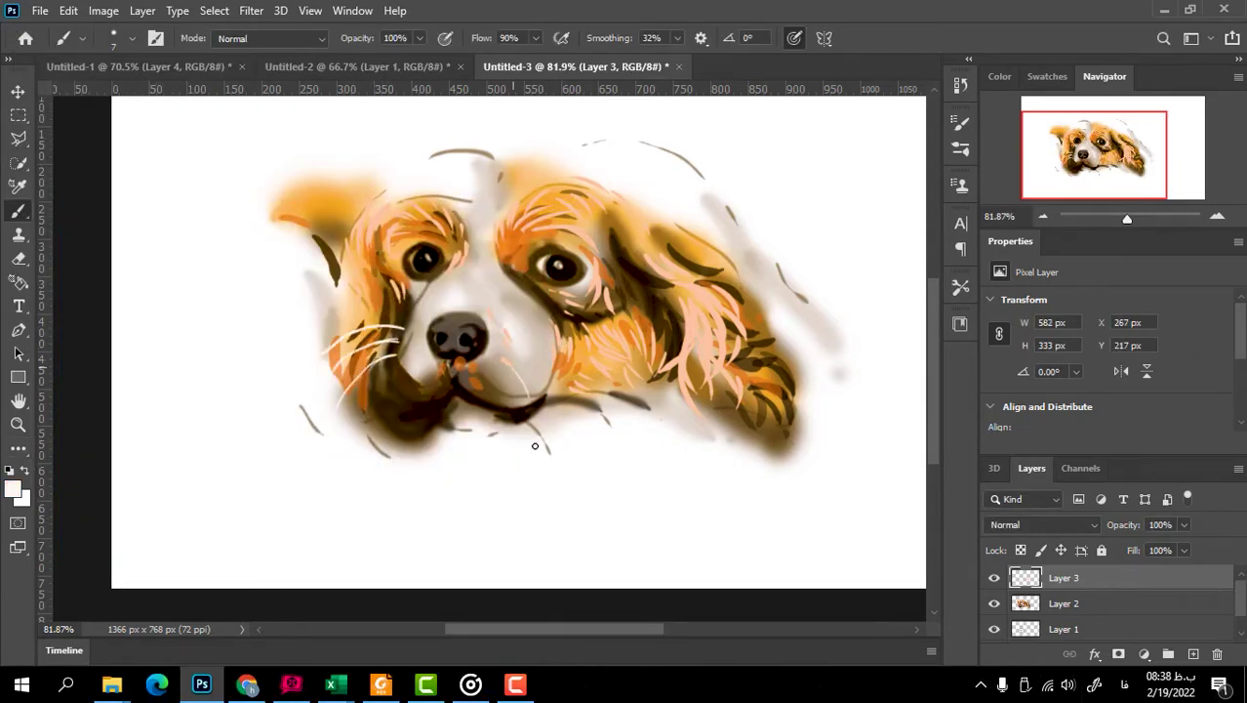
click(12, 490)
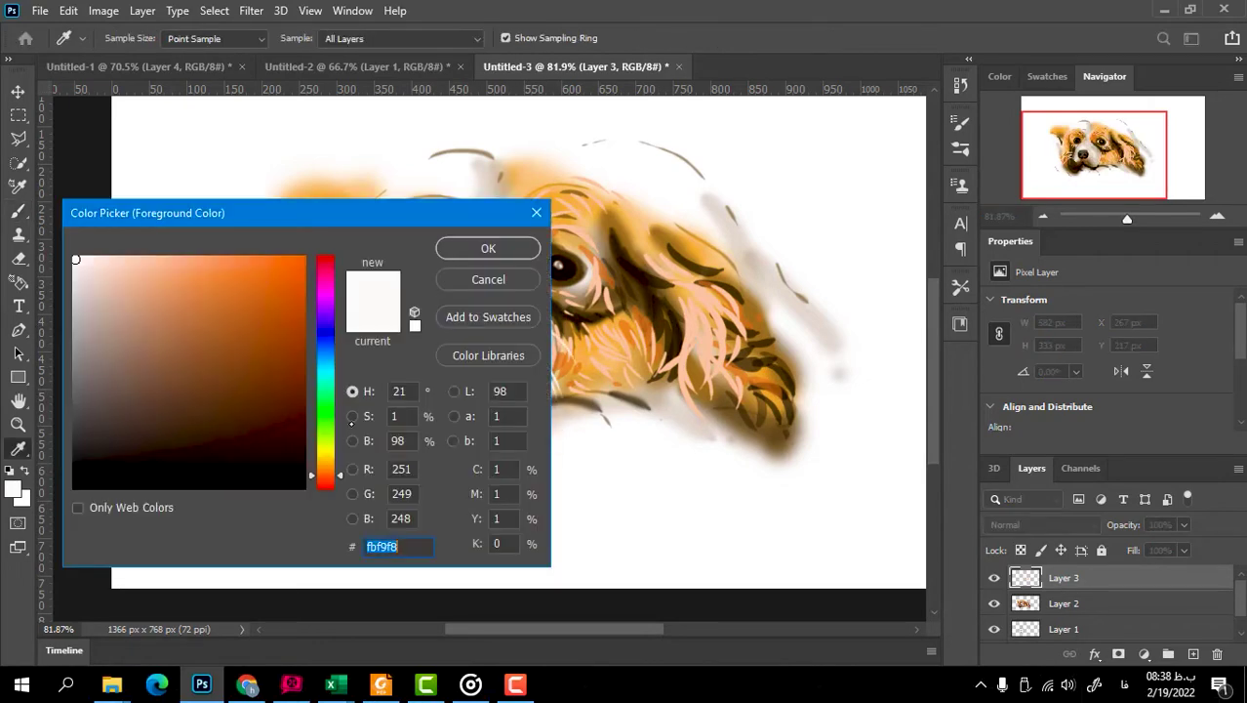
- Pick a light green with the Brush tool and undo a green test stroke
click(325, 426)
click(202, 264)
click(488, 248)
key(b)
click(113, 38)
drag(717, 145, 806, 216)
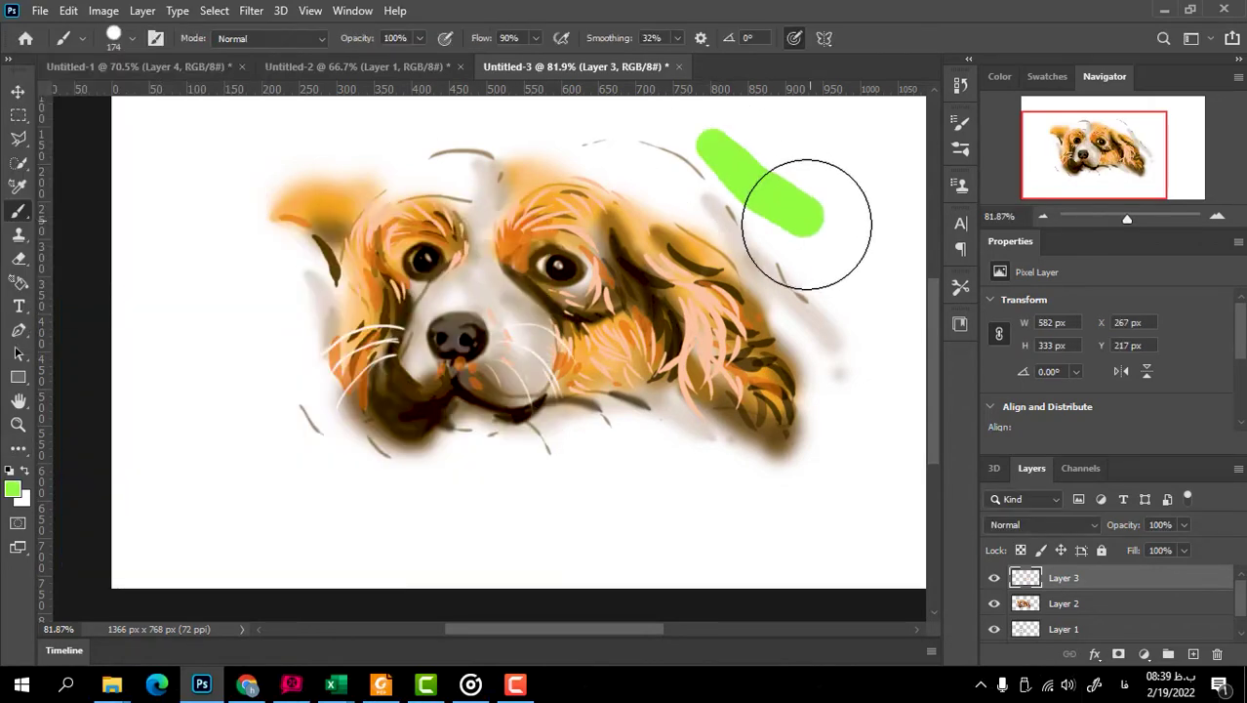
key(ctrl+z)
- At 61% opacity, paint soft light green above the dog, enlarging the brush to 259 px
click(114, 38)
key(Escape)
key(6)
key(1)
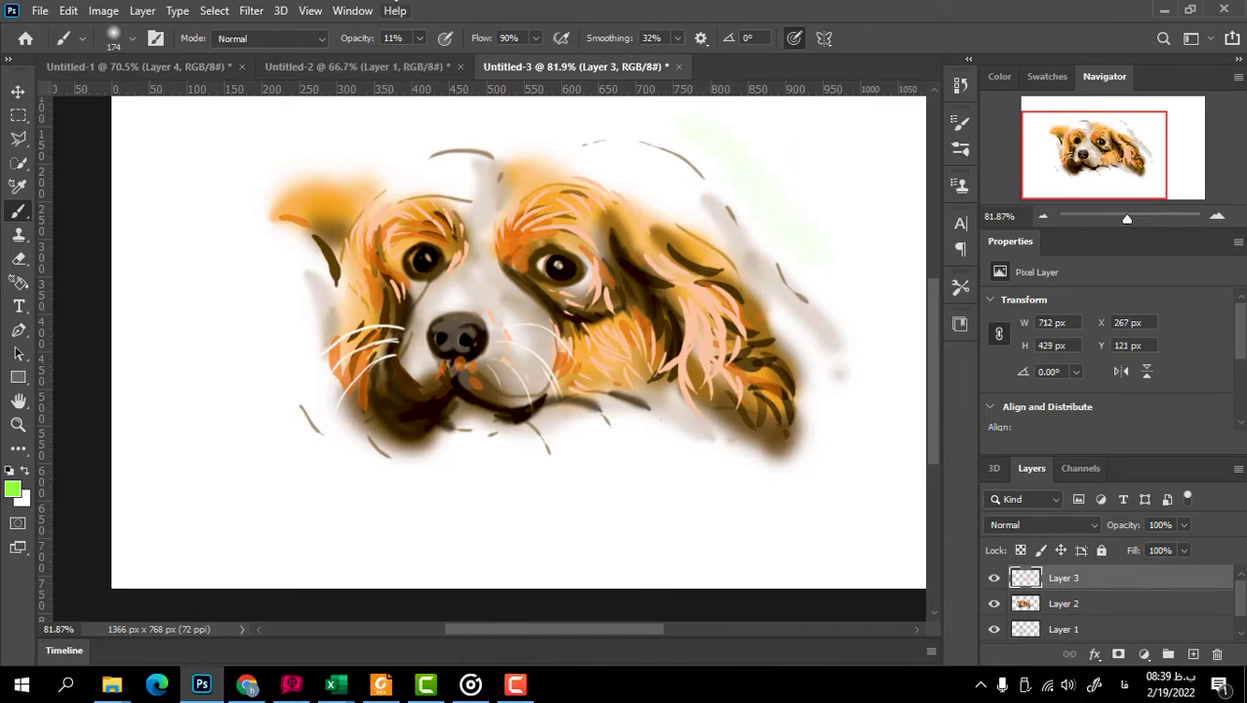
drag(635, 113, 784, 203)
click(113, 38)
mouse_move(830, 293)
mouse_down()
mouse_move(794, 217)
mouse_move(328, 125)
mouse_move(392, 127)
mouse_move(203, 321)
mouse_move(187, 424)
mouse_move(226, 404)
mouse_move(410, 506)
mouse_move(738, 496)
mouse_move(933, 167)
mouse_move(547, 547)
mouse_up()
- Brush dark green foliage down the right side, across the bottom and over the left
click(13, 488)
key(ctrl+z)
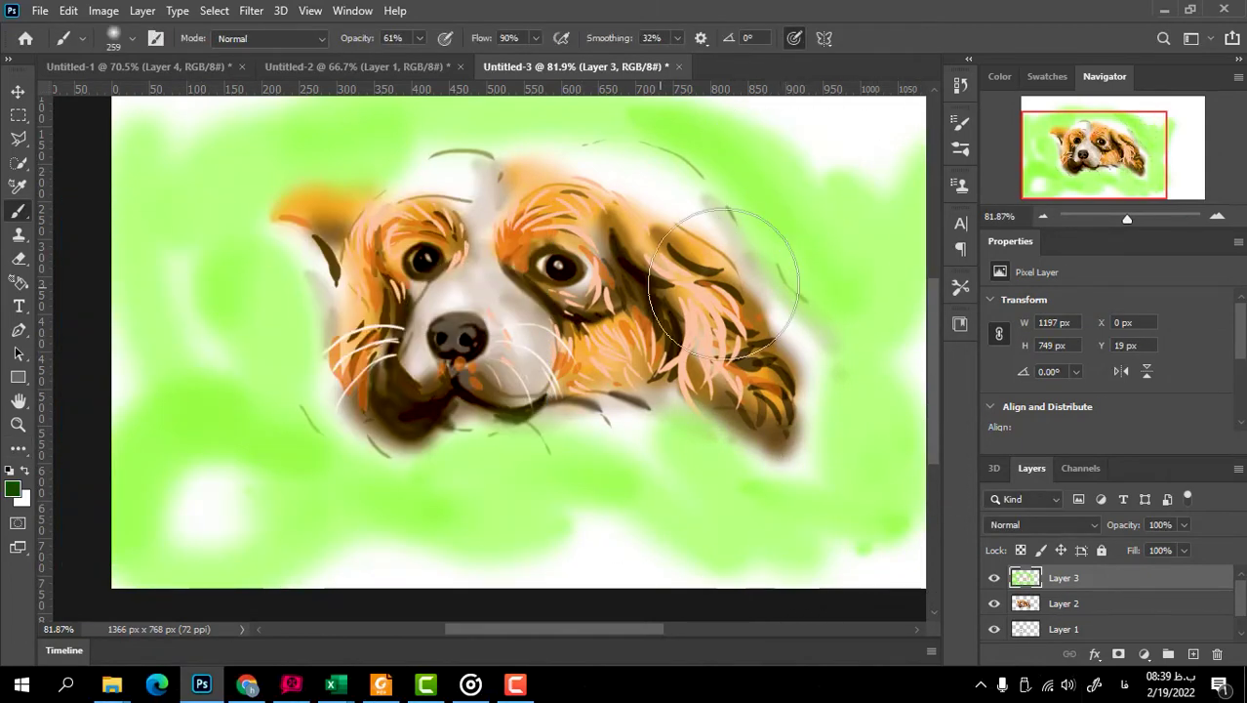
mouse_move(781, 244)
mouse_down()
mouse_move(868, 349)
mouse_move(883, 429)
mouse_up()
scroll(590, 510, up, 1)
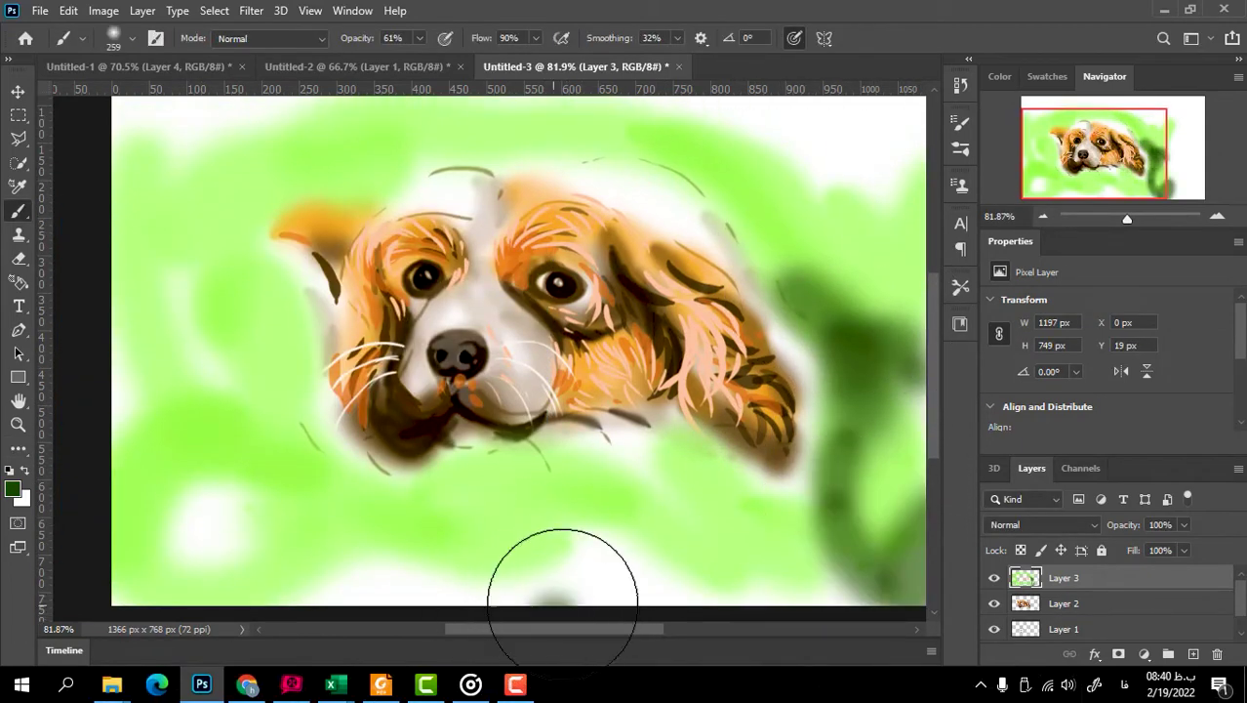
mouse_move(557, 571)
mouse_down()
mouse_move(811, 584)
mouse_move(691, 577)
mouse_move(816, 501)
mouse_move(607, 496)
mouse_move(627, 493)
mouse_up()
mouse_move(168, 334)
mouse_down()
mouse_move(216, 265)
mouse_move(124, 334)
mouse_up()
mouse_move(173, 154)
mouse_down()
mouse_move(282, 213)
mouse_move(293, 133)
mouse_move(153, 125)
mouse_move(306, 125)
mouse_up()
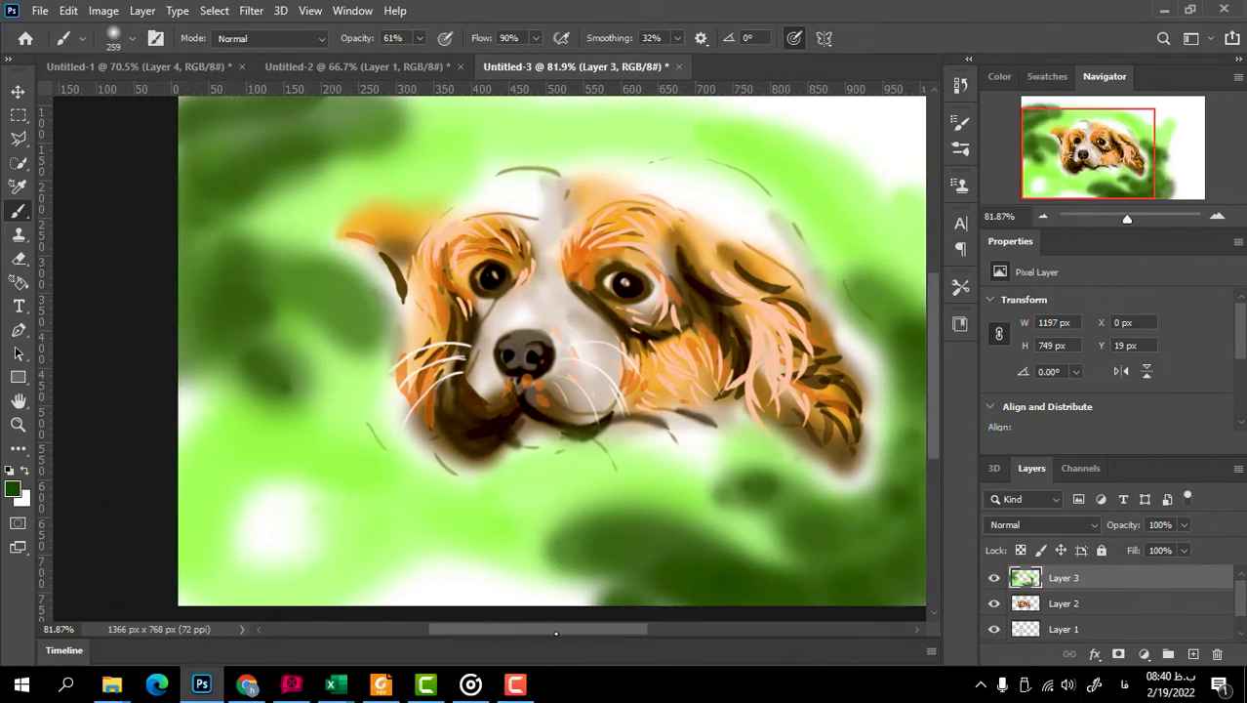
drag(540, 615, 477, 624)
drag(919, 389, 864, 292)
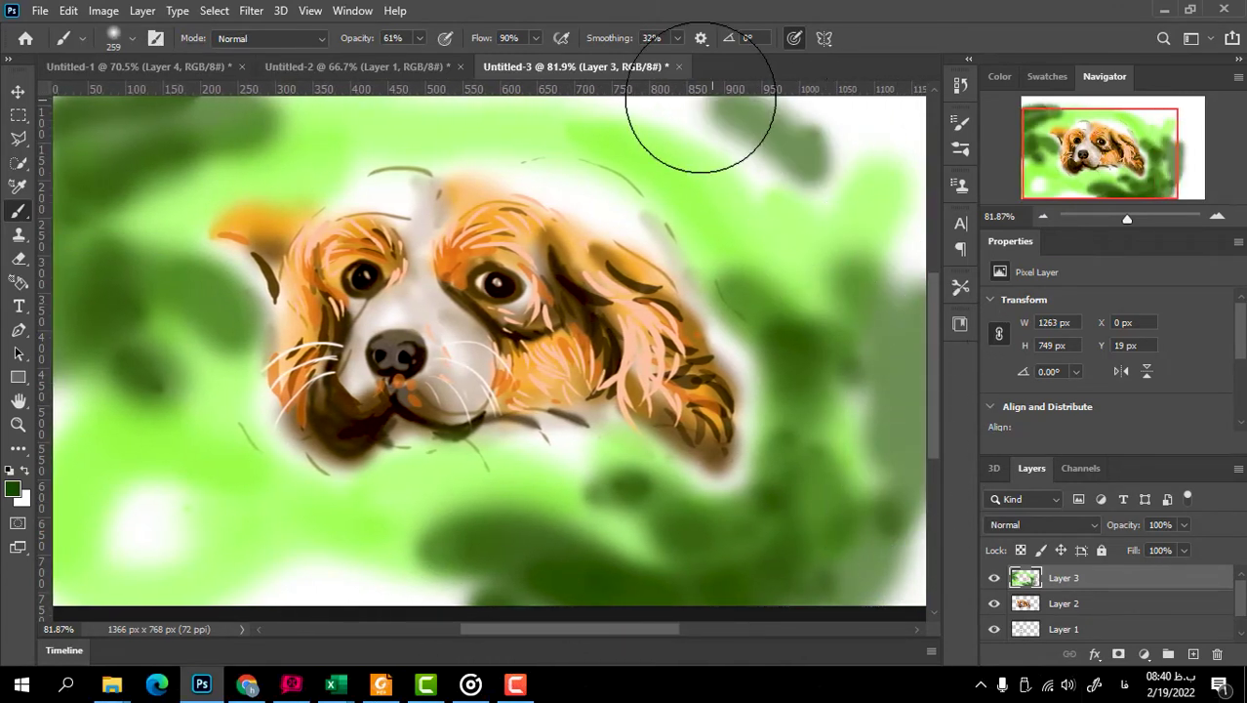
- Paint bright green #88ef4a down the right side and over the upper-left dark greens
click(13, 488)
click(234, 271)
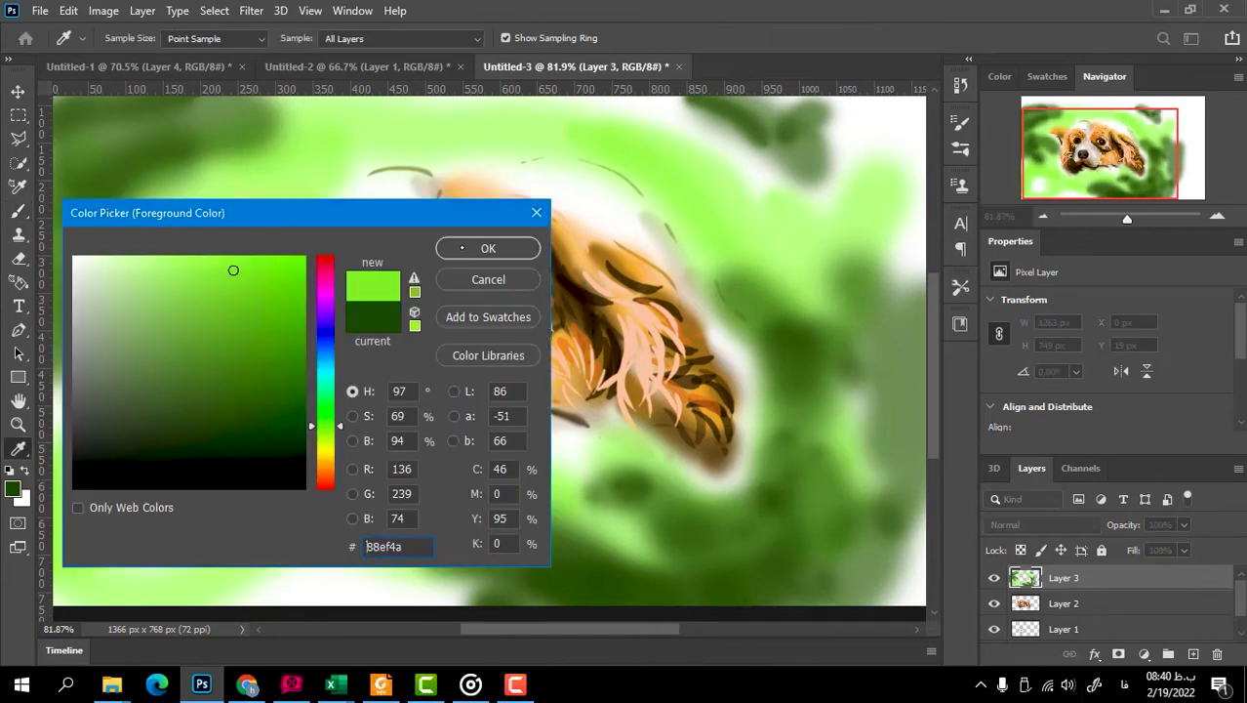
click(488, 248)
mouse_move(815, 226)
mouse_down()
mouse_move(771, 278)
mouse_move(768, 451)
mouse_move(889, 555)
mouse_move(669, 516)
mouse_move(445, 549)
mouse_move(409, 577)
mouse_up()
mouse_move(78, 347)
mouse_down()
mouse_move(83, 196)
mouse_move(139, 117)
mouse_up()
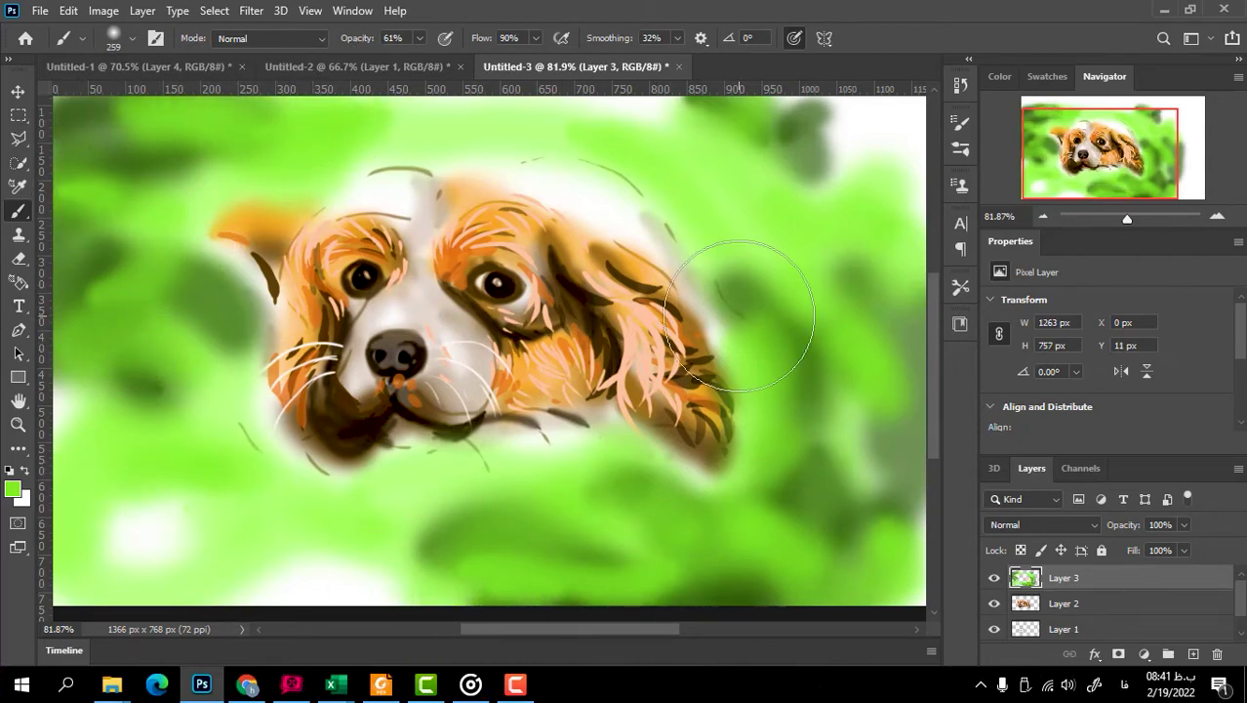
- Switch to yellow #efc24a and loop strokes across the lower left and around the head
click(12, 488)
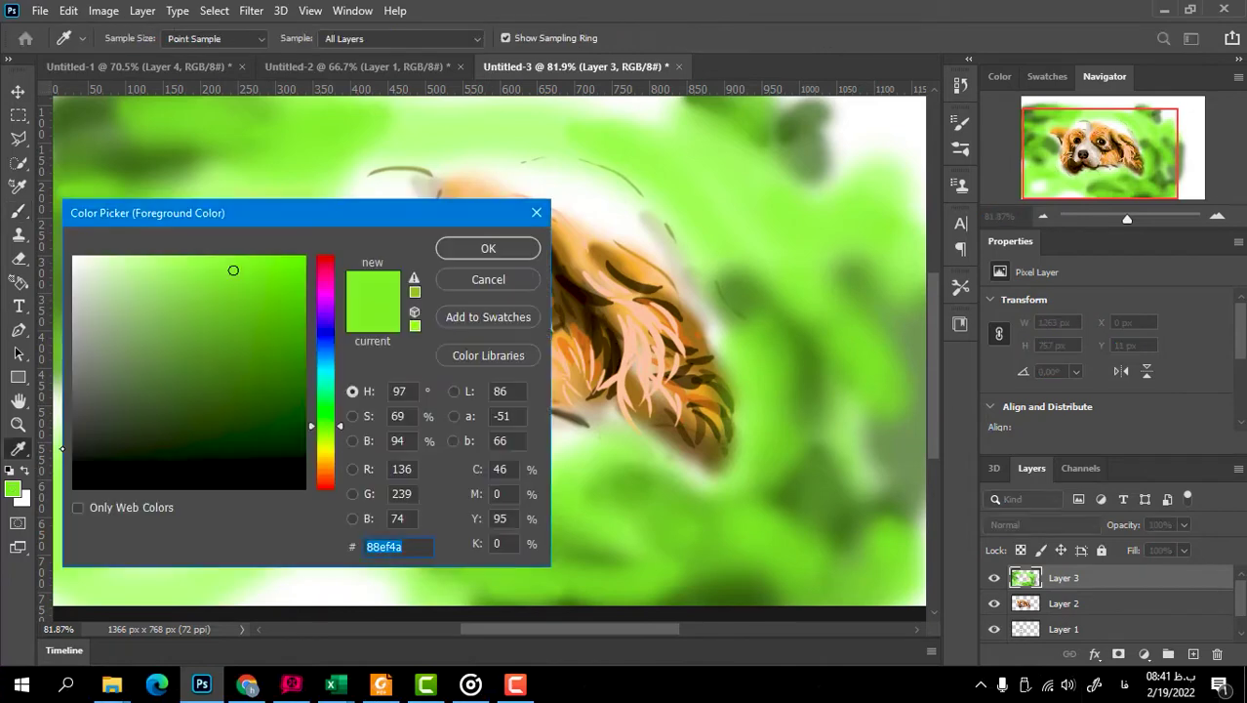
click(233, 270)
click(488, 248)
mouse_move(223, 460)
mouse_down()
mouse_move(195, 432)
mouse_move(191, 390)
mouse_up()
mouse_move(600, 163)
mouse_down()
mouse_move(727, 214)
mouse_move(487, 125)
mouse_move(746, 460)
mouse_move(153, 522)
mouse_move(389, 550)
mouse_move(195, 237)
mouse_move(517, 173)
mouse_up()
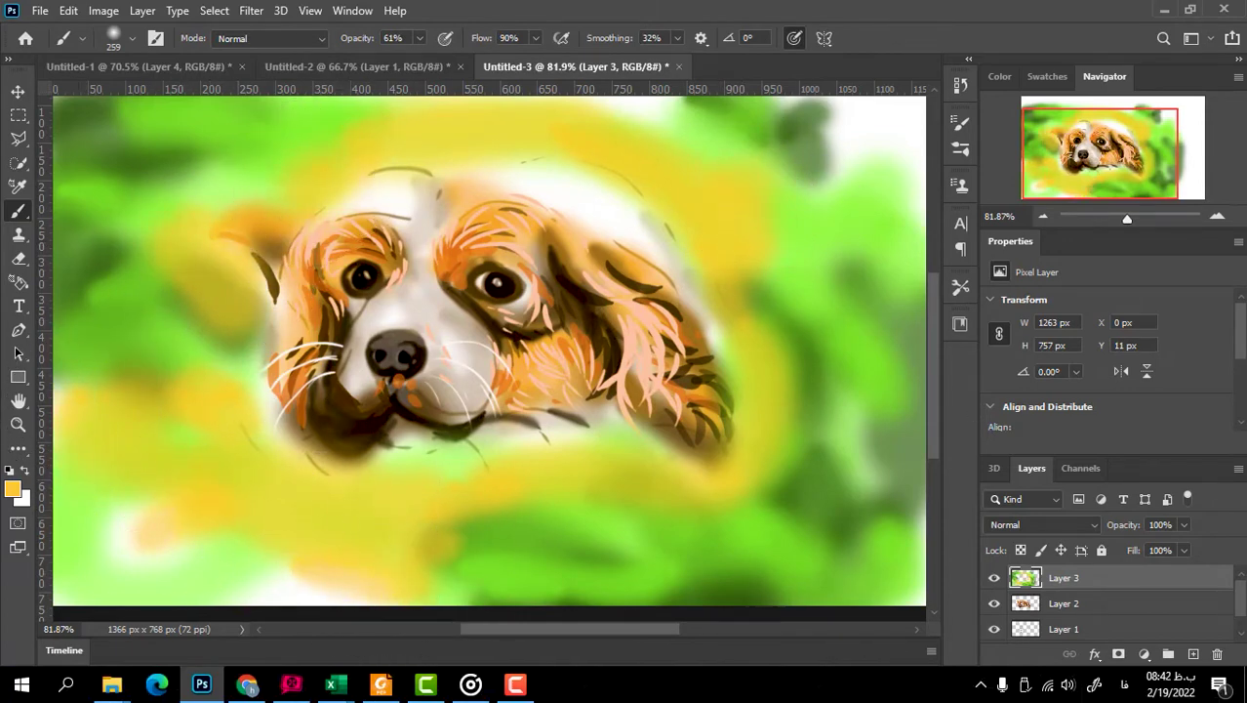
- Set the foreground to brown and the brush size to 81 px
click(12, 488)
click(273, 391)
click(490, 245)
click(132, 39)
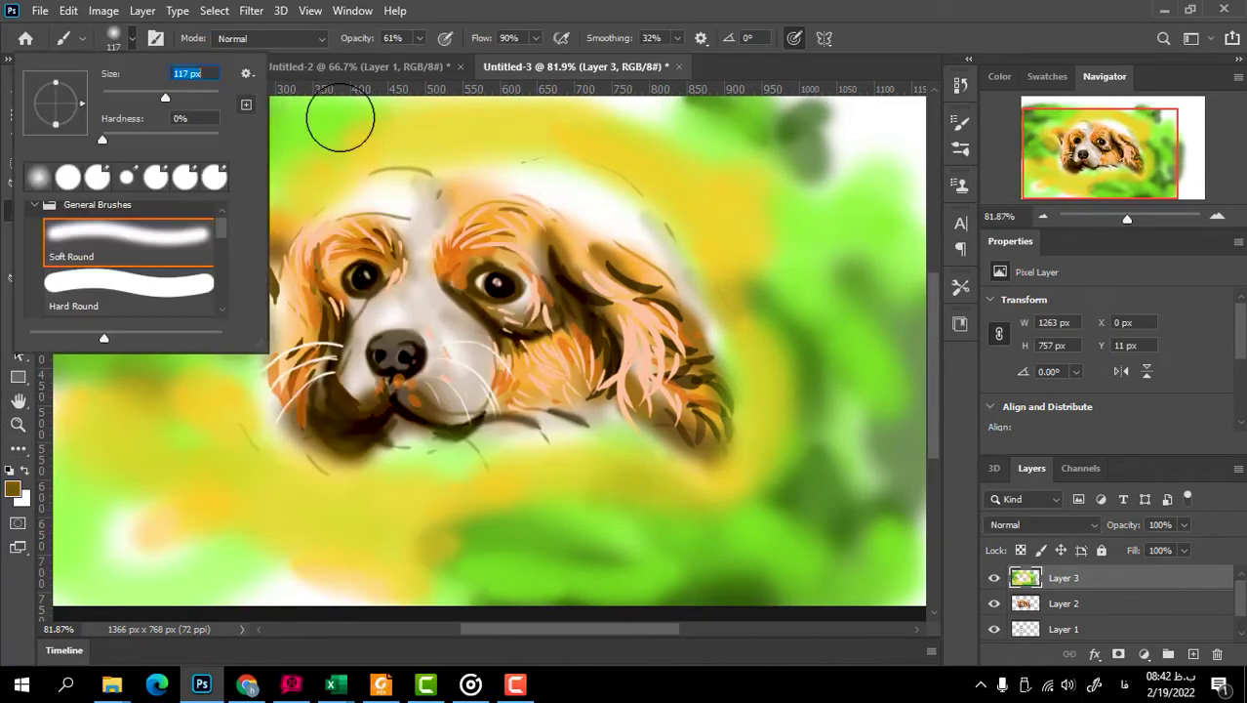
mouse_move(579, 155)
mouse_down()
mouse_move(637, 173)
mouse_move(722, 248)
mouse_up()
click(114, 38)
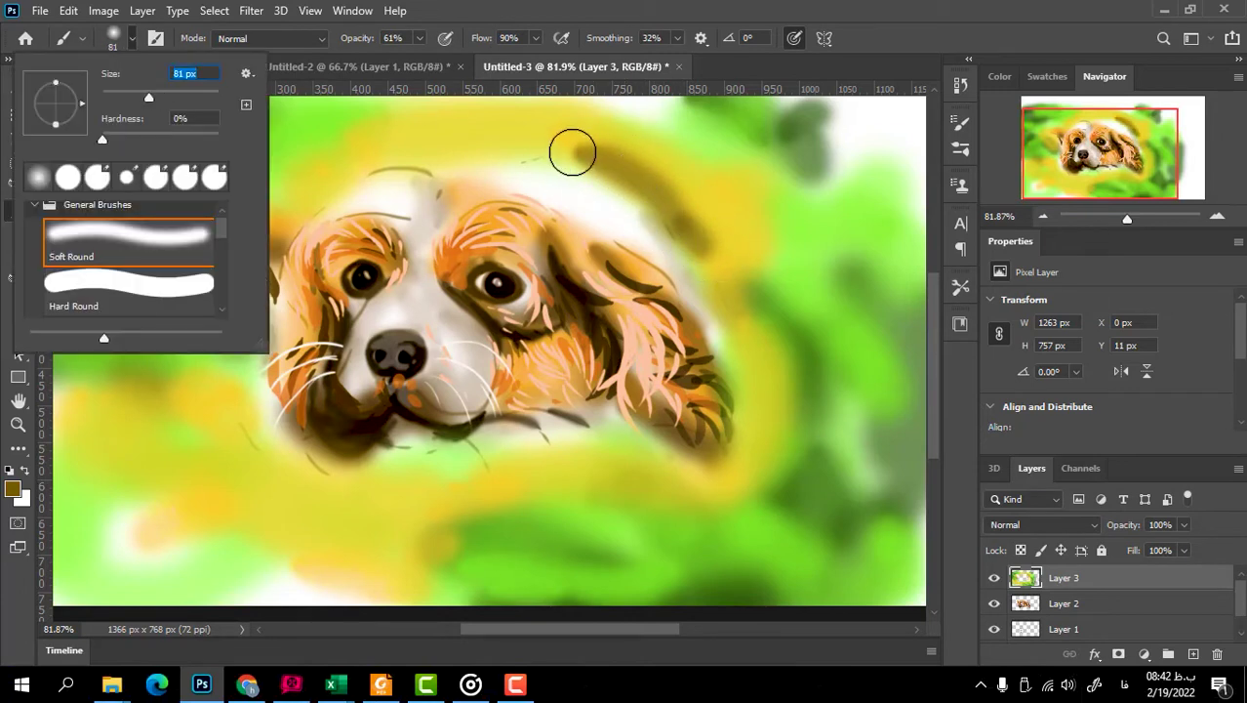
- Paint a brown arc over the head and dark brown shading under the ears and jaw
mouse_move(573, 151)
mouse_down()
mouse_move(498, 159)
mouse_move(582, 154)
mouse_move(717, 268)
mouse_up()
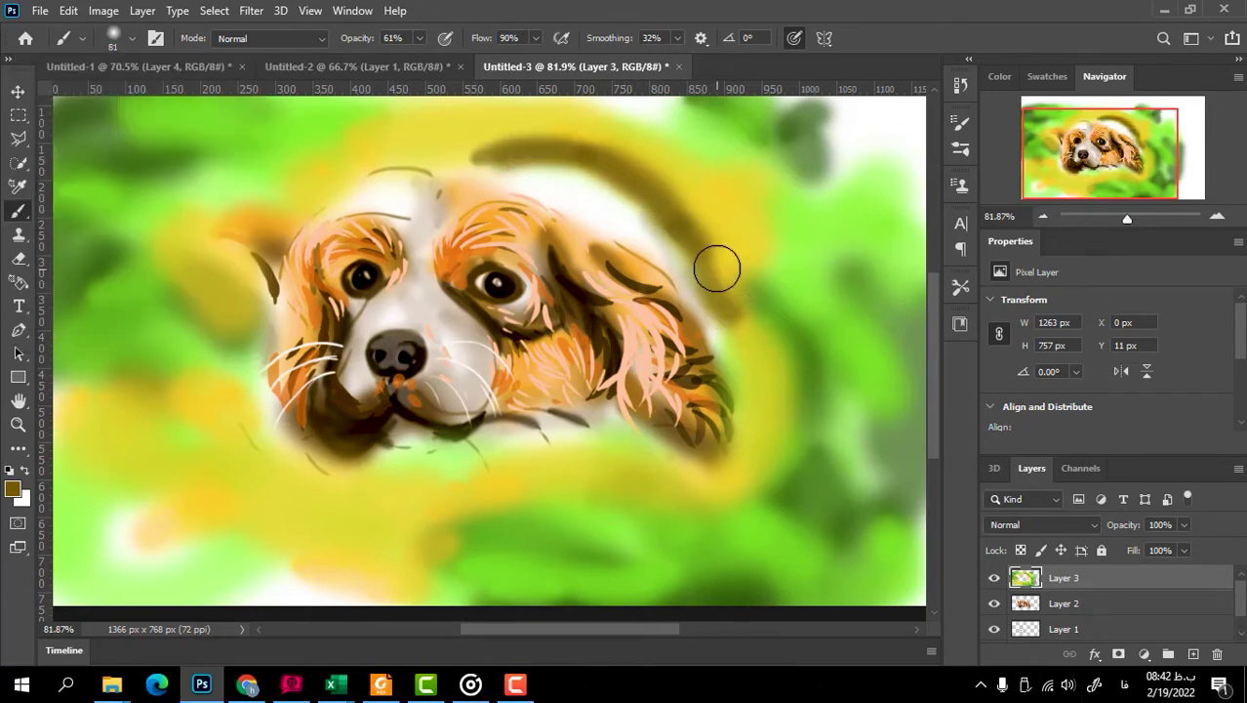
mouse_move(487, 151)
mouse_down()
mouse_move(327, 176)
mouse_move(429, 156)
mouse_up()
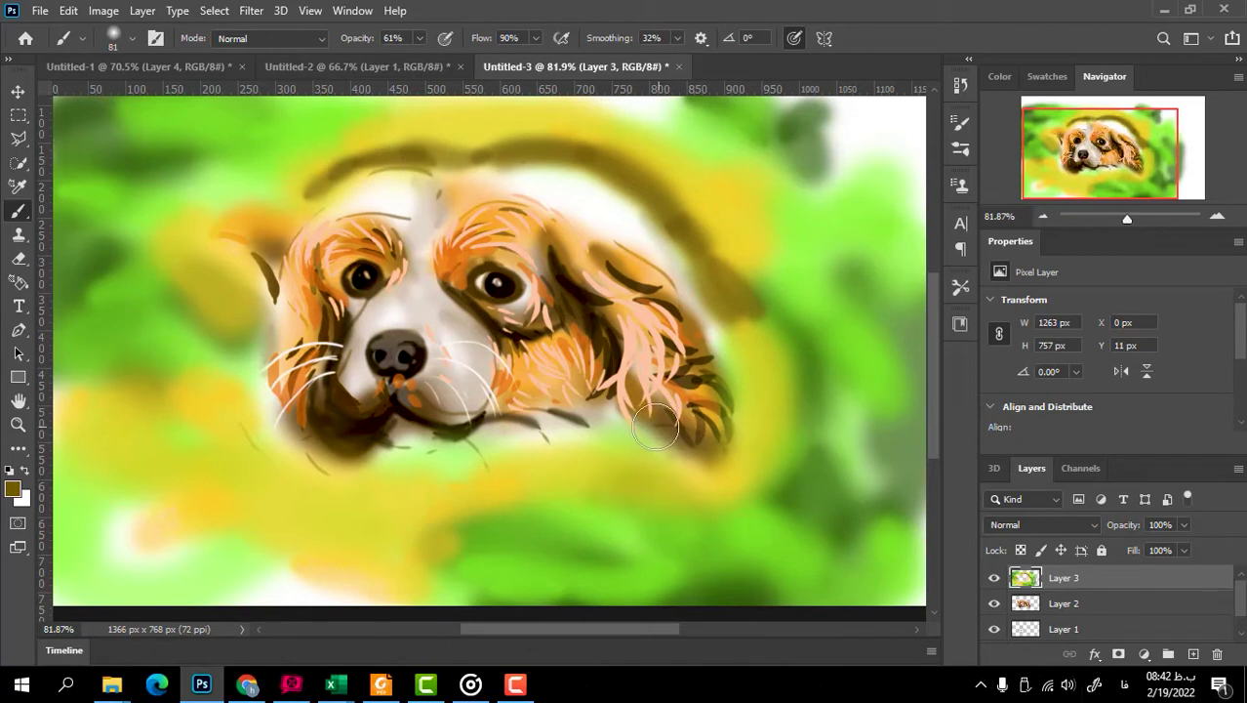
mouse_move(655, 428)
mouse_down()
mouse_move(576, 420)
mouse_move(752, 449)
mouse_up()
mouse_move(742, 390)
mouse_down()
mouse_move(732, 440)
mouse_move(266, 434)
mouse_up()
drag(713, 292, 777, 279)
drag(252, 387, 352, 410)
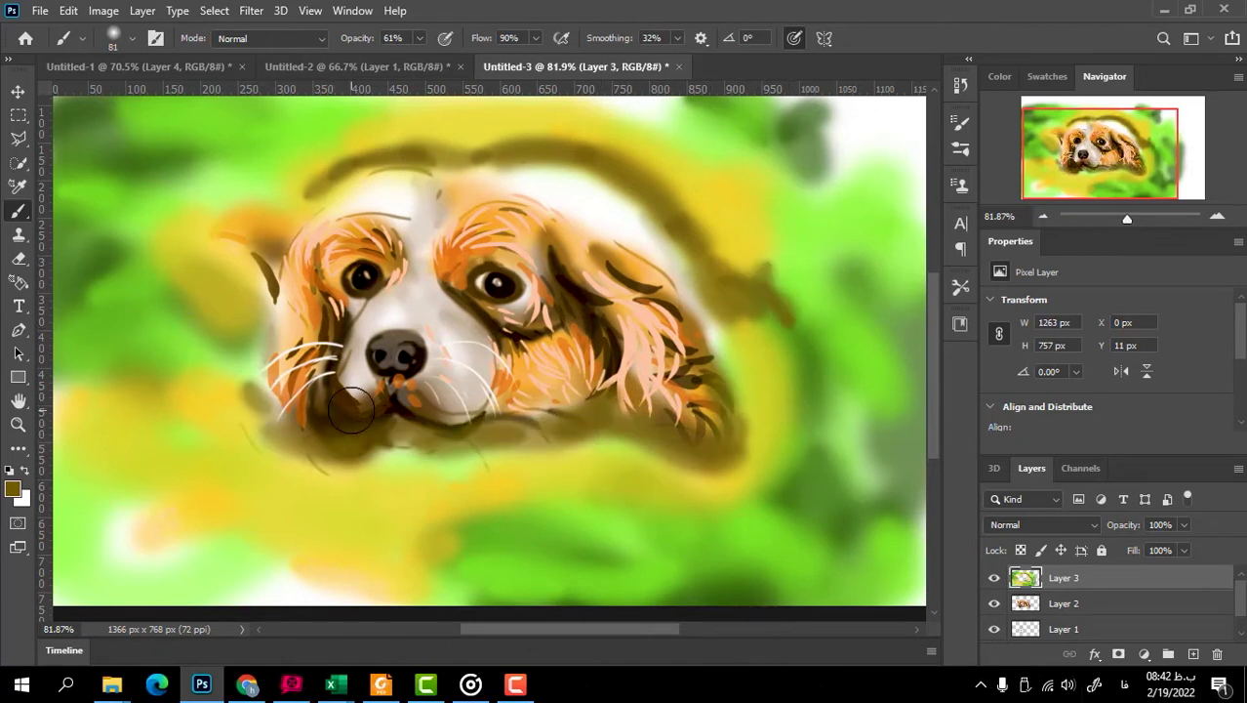
- Reduce the brush size to 15 px, then to 7 px
click(22, 500)
click(487, 245)
click(131, 38)
key(Escape)
click(19, 498)
click(490, 245)
click(113, 39)
text(15)
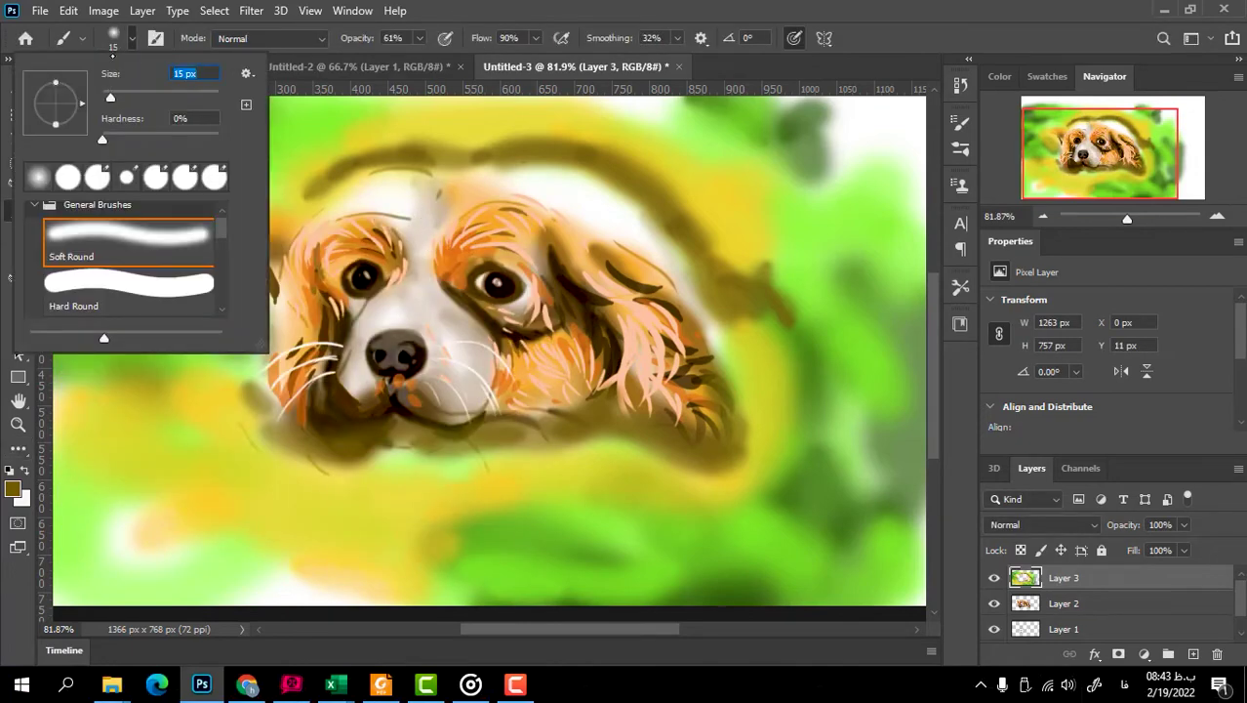
text(1)
key(Return)
click(132, 38)
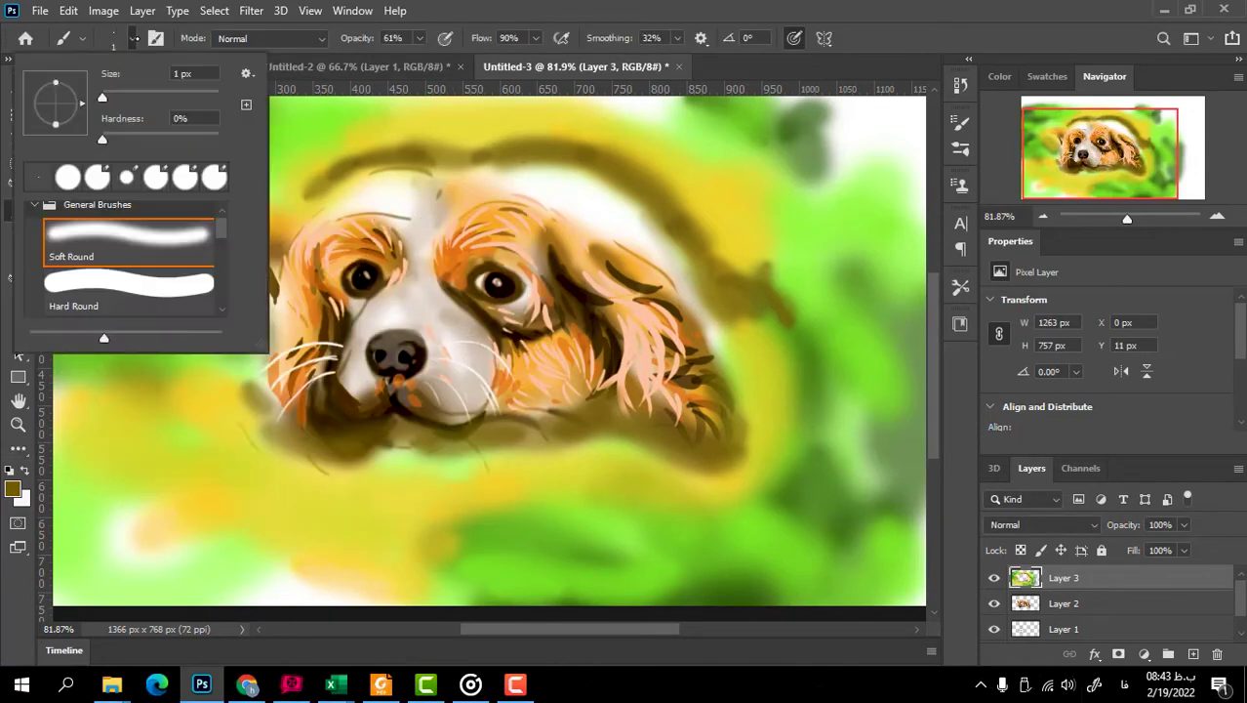
text(7)
key(Return)
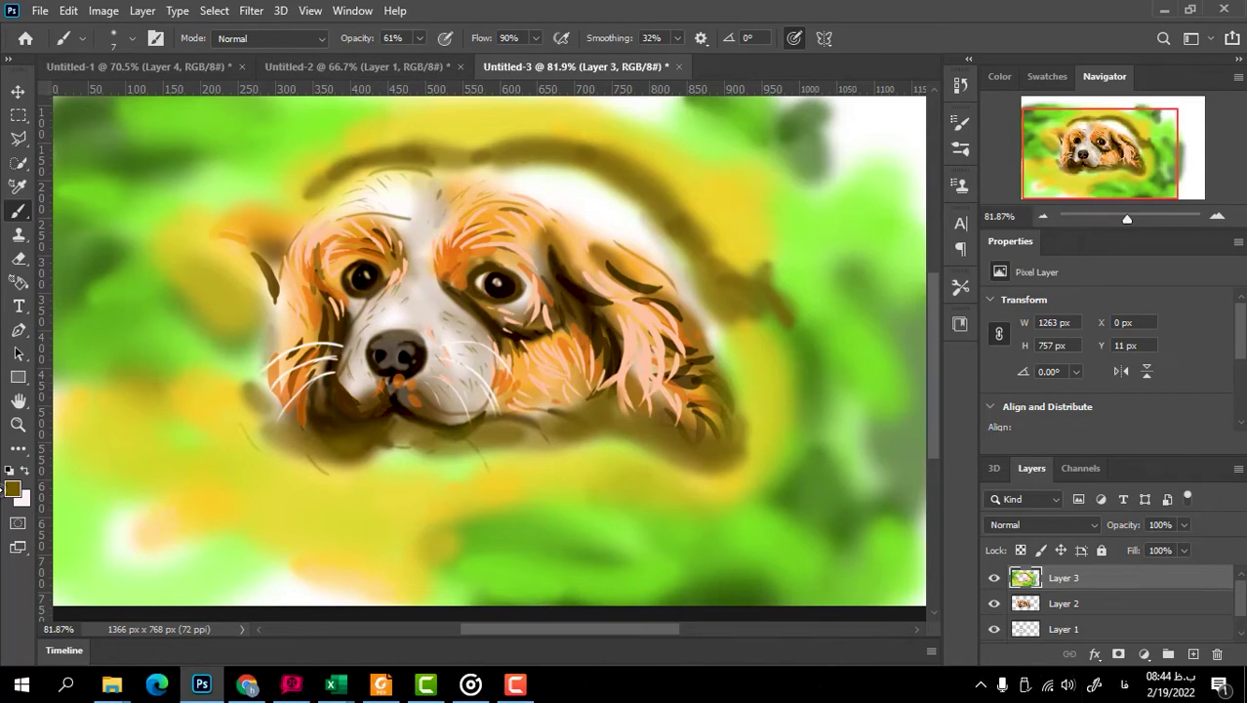
- Pick near-black, select Layer 2 and set the brush size to 67 px
click(12, 490)
scroll(1234, 609, down, 1)
click(276, 472)
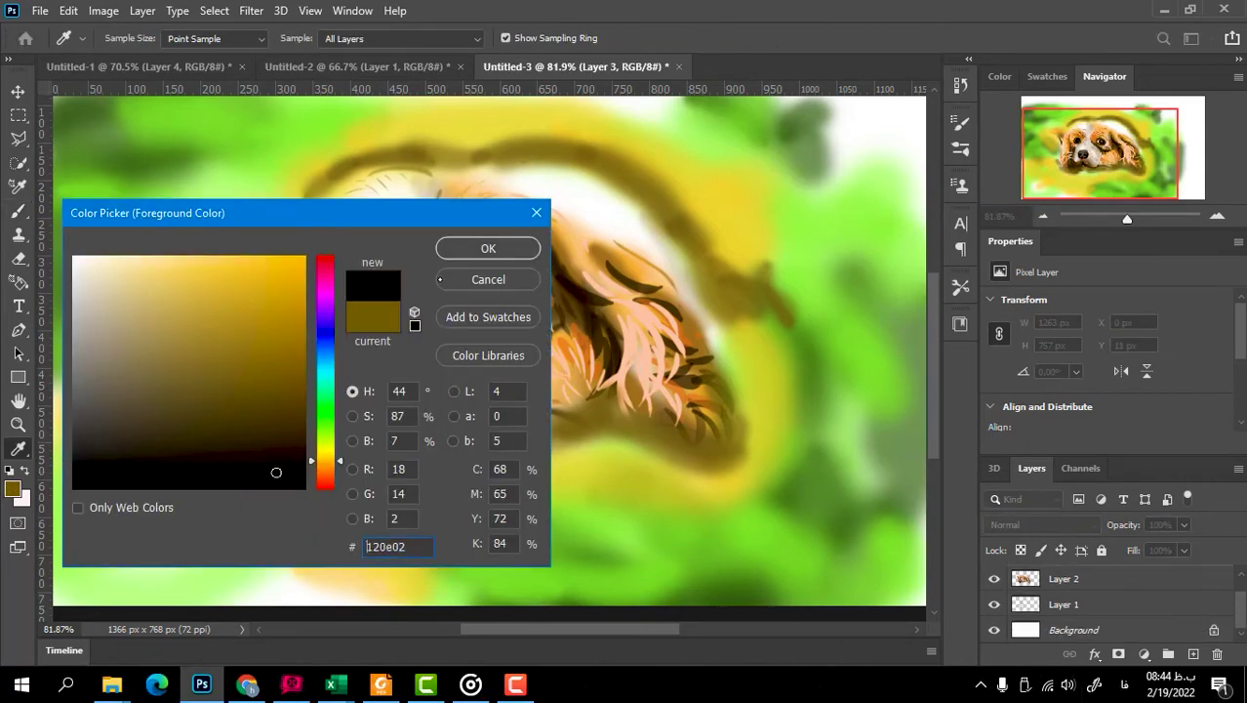
click(488, 248)
click(1067, 583)
click(132, 38)
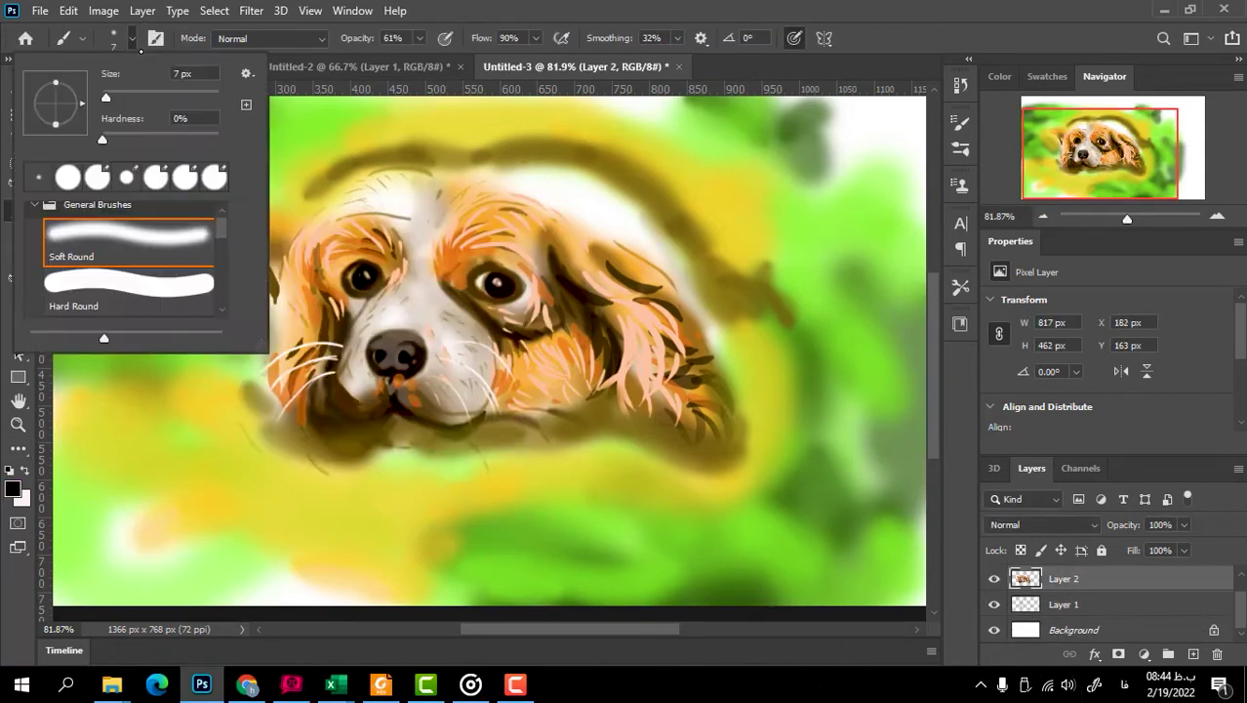
text(67)
key(Return)
- At 79% opacity, paint black strokes under the right ear, along the jaw and chin
drag(597, 311, 605, 387)
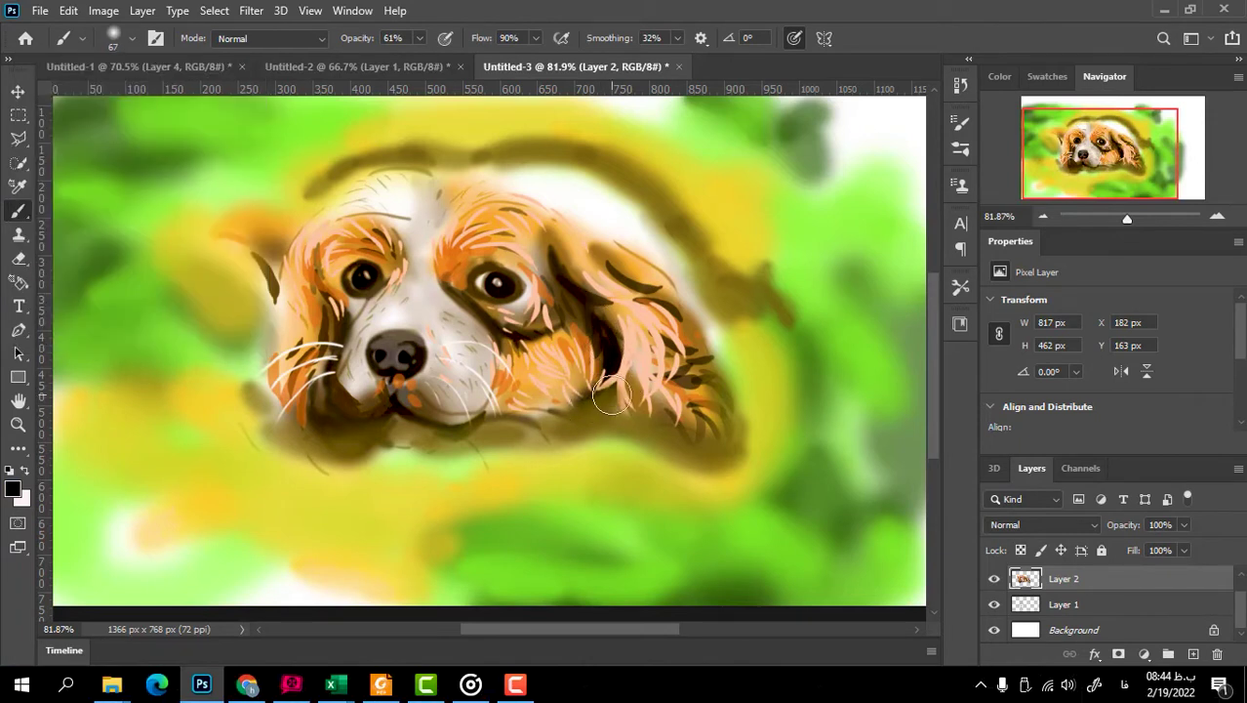
drag(419, 39, 429, 63)
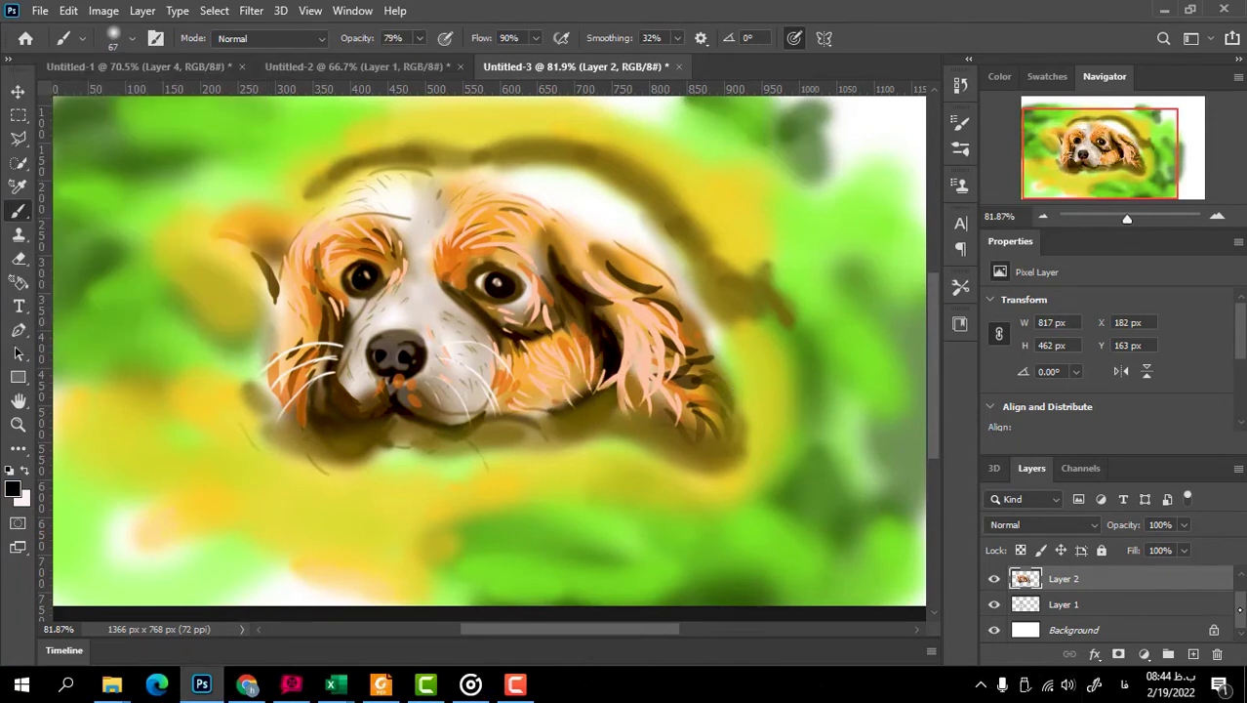
key(ctrl+alt+shift+e)
drag(607, 398, 567, 432)
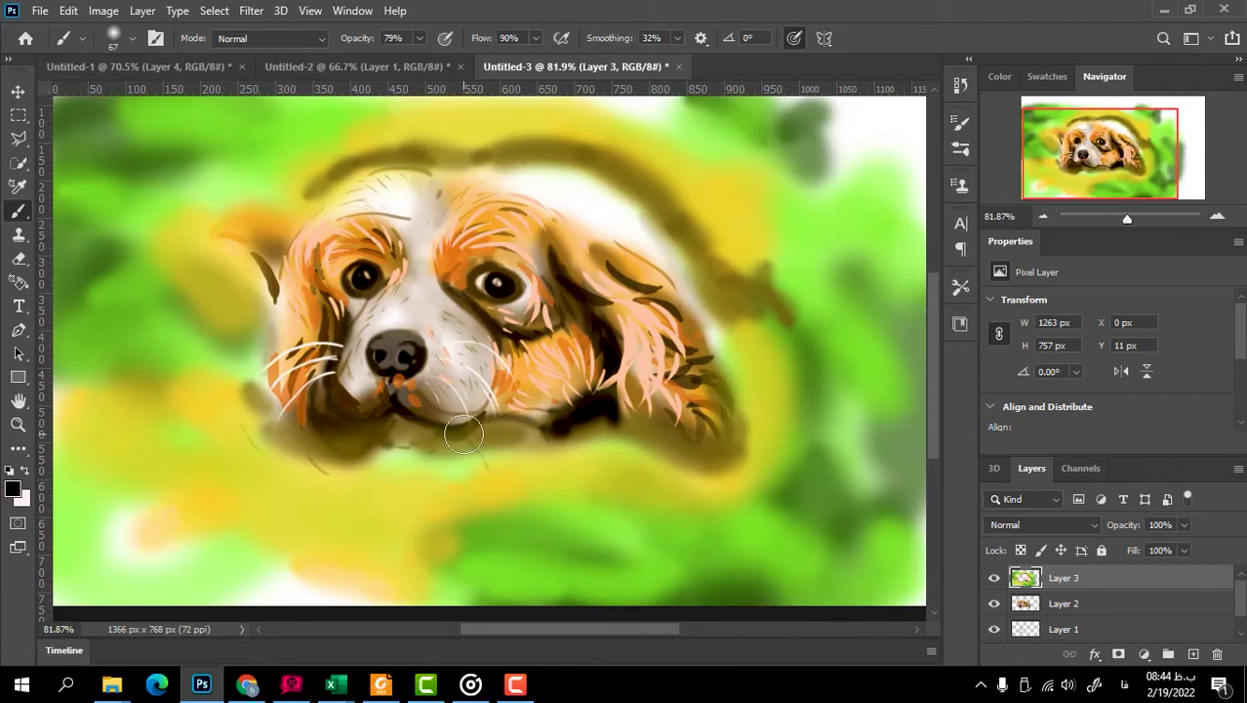
mouse_move(488, 430)
mouse_down()
mouse_move(412, 426)
mouse_move(611, 444)
mouse_move(668, 440)
mouse_move(732, 404)
mouse_move(683, 470)
mouse_up()
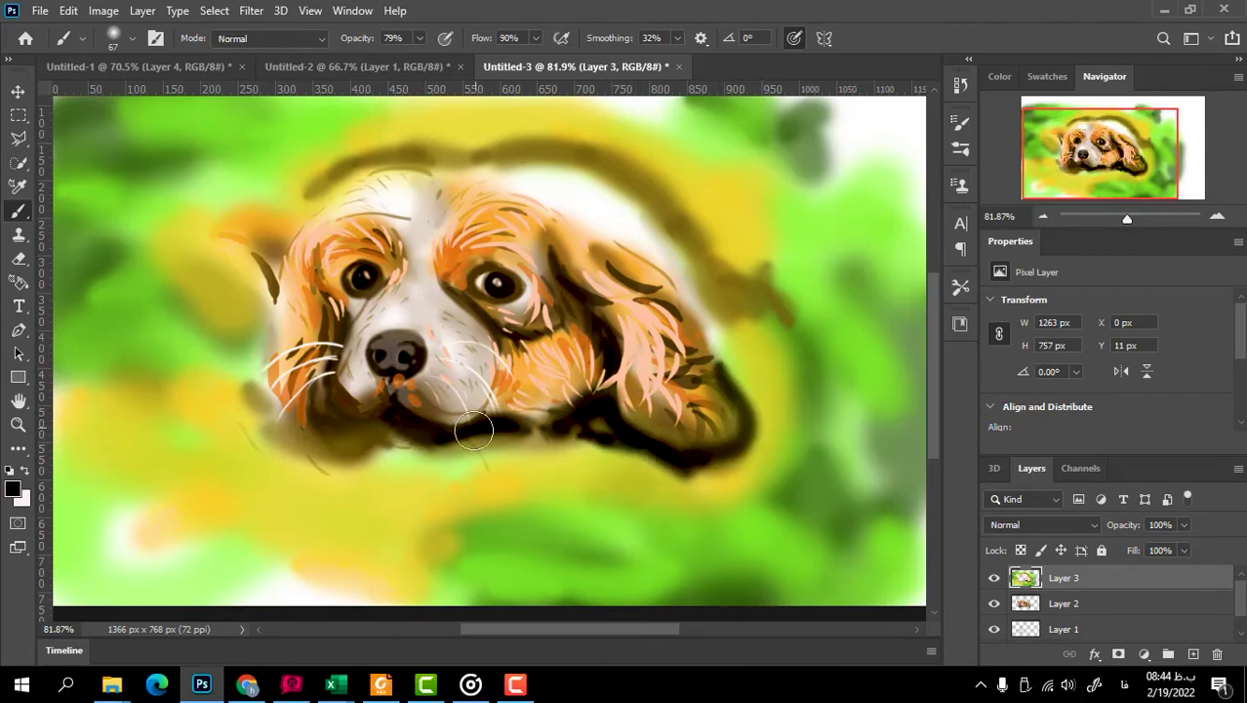
drag(410, 430, 310, 451)
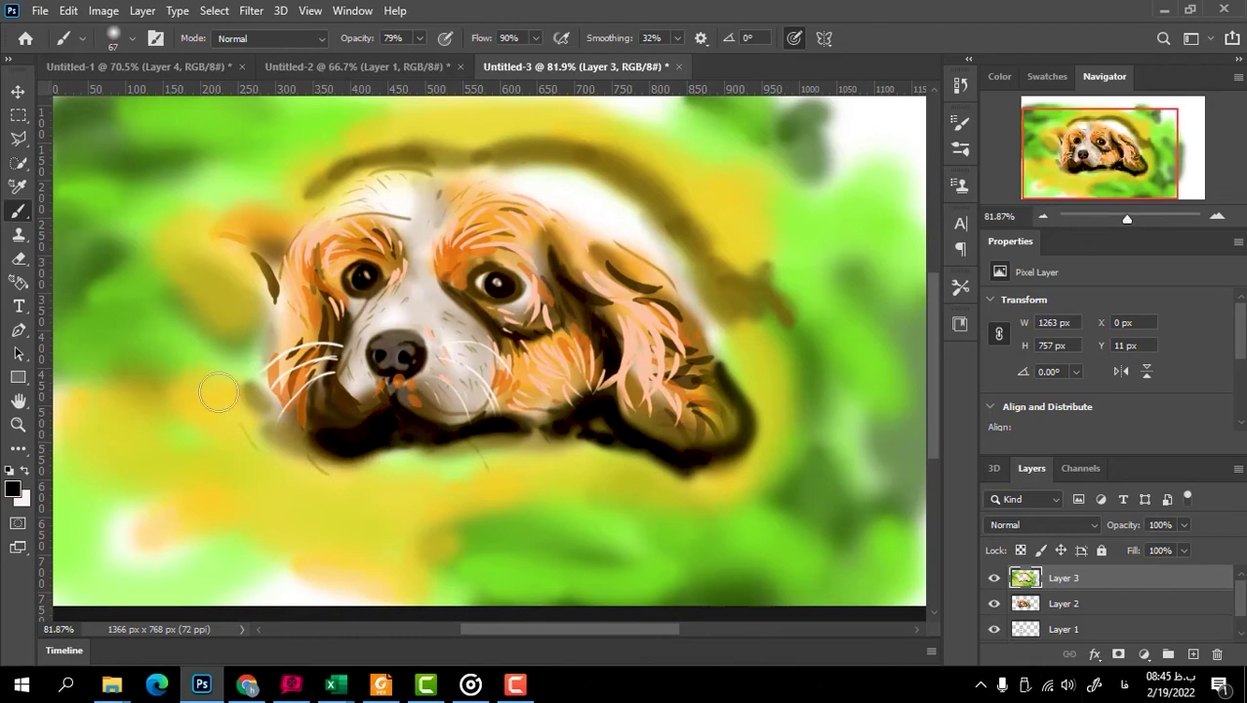
- Brush cream #f9f4e5 highlights at 130 px, 90% opacity over the lower-left and upper-left background
click(12, 488)
click(91, 263)
click(487, 245)
click(132, 38)
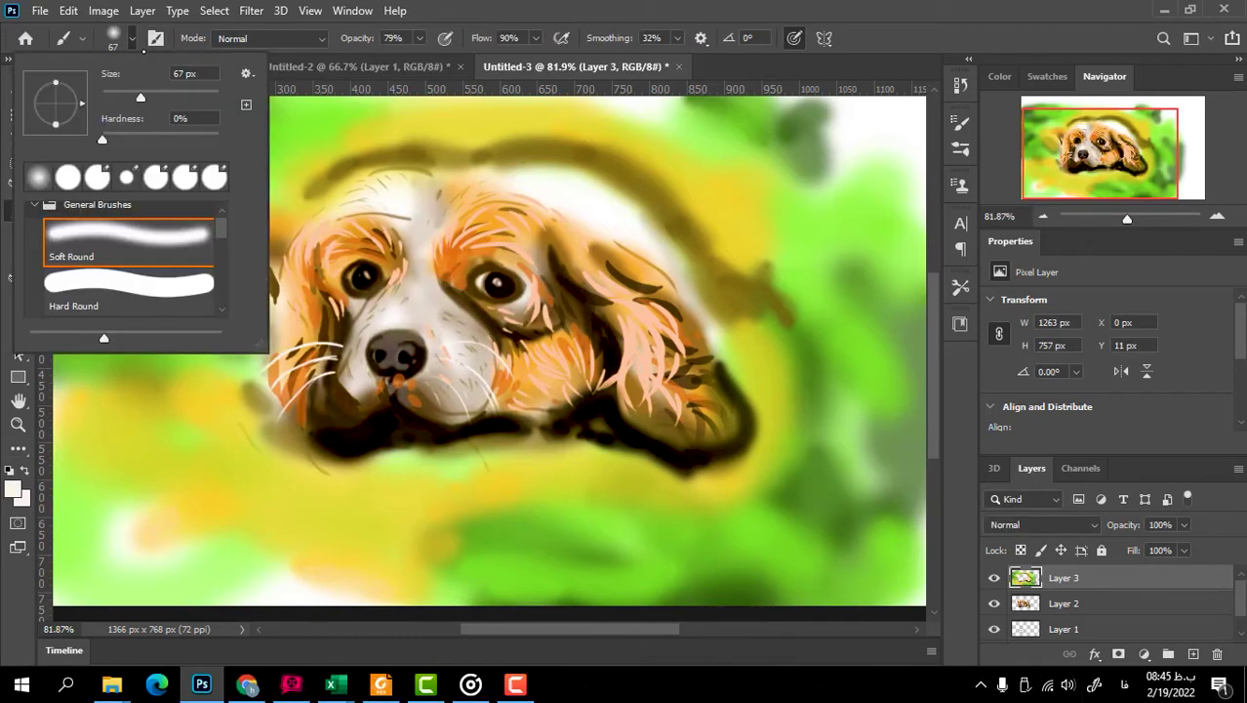
text(130)
key(Return)
key(9)
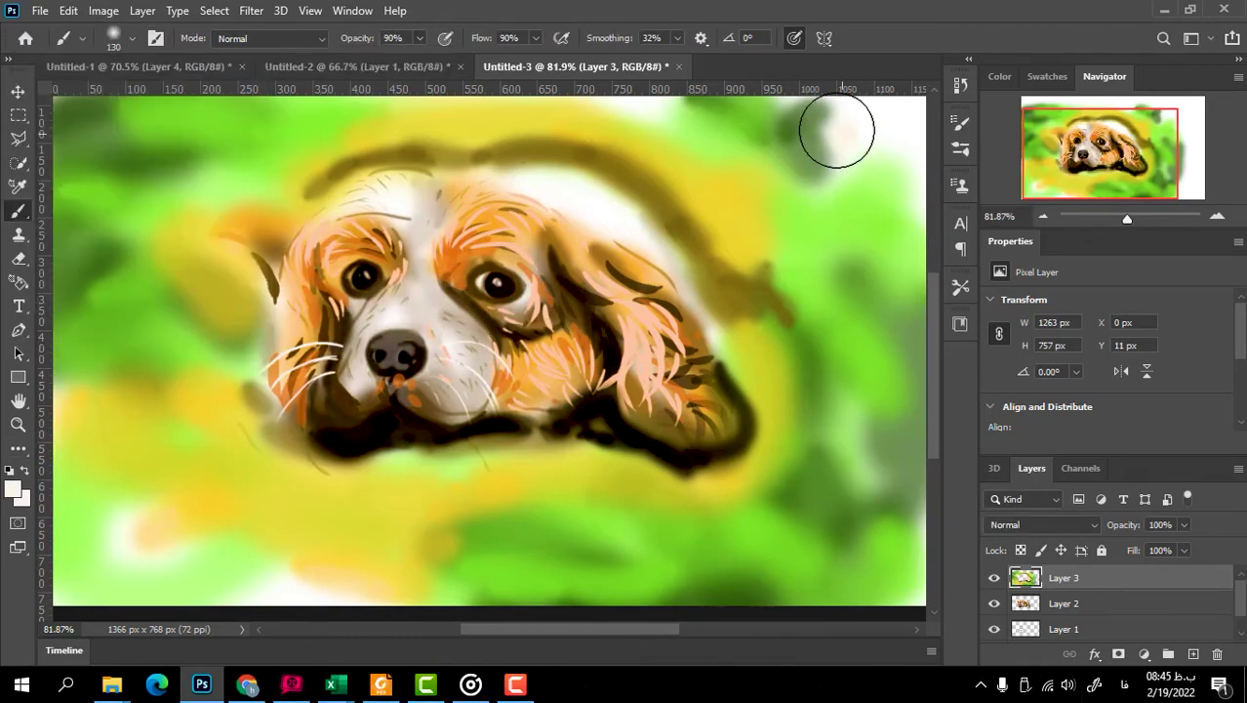
mouse_move(312, 515)
mouse_down()
mouse_move(319, 587)
mouse_move(362, 487)
mouse_move(79, 518)
mouse_up()
drag(98, 185, 193, 170)
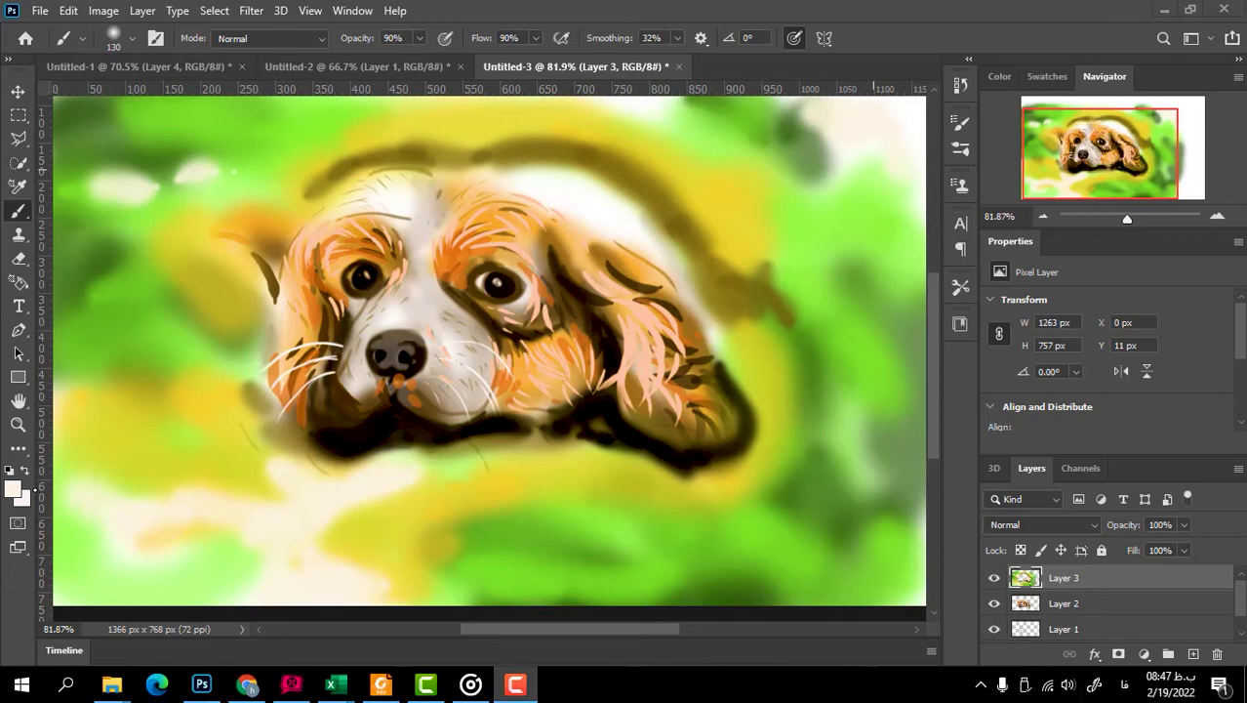
- Set the foreground to brown #754317 and use a 12 px Hard Round brush
click(13, 490)
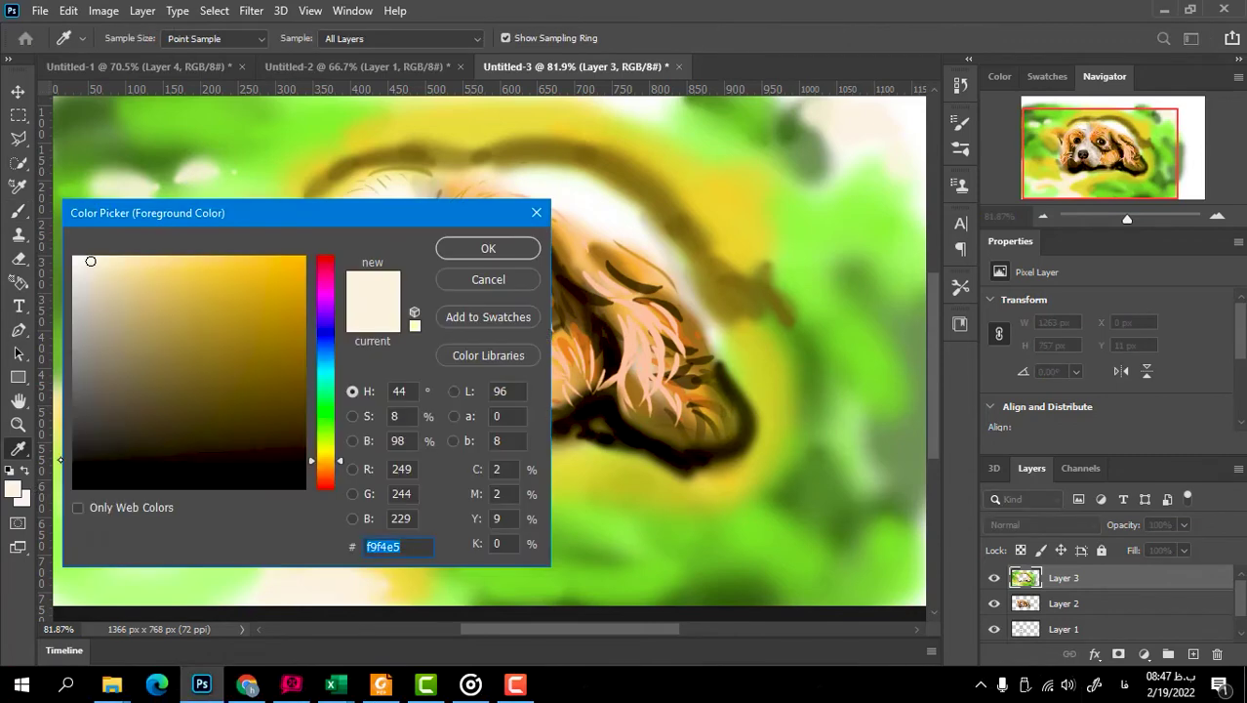
click(260, 379)
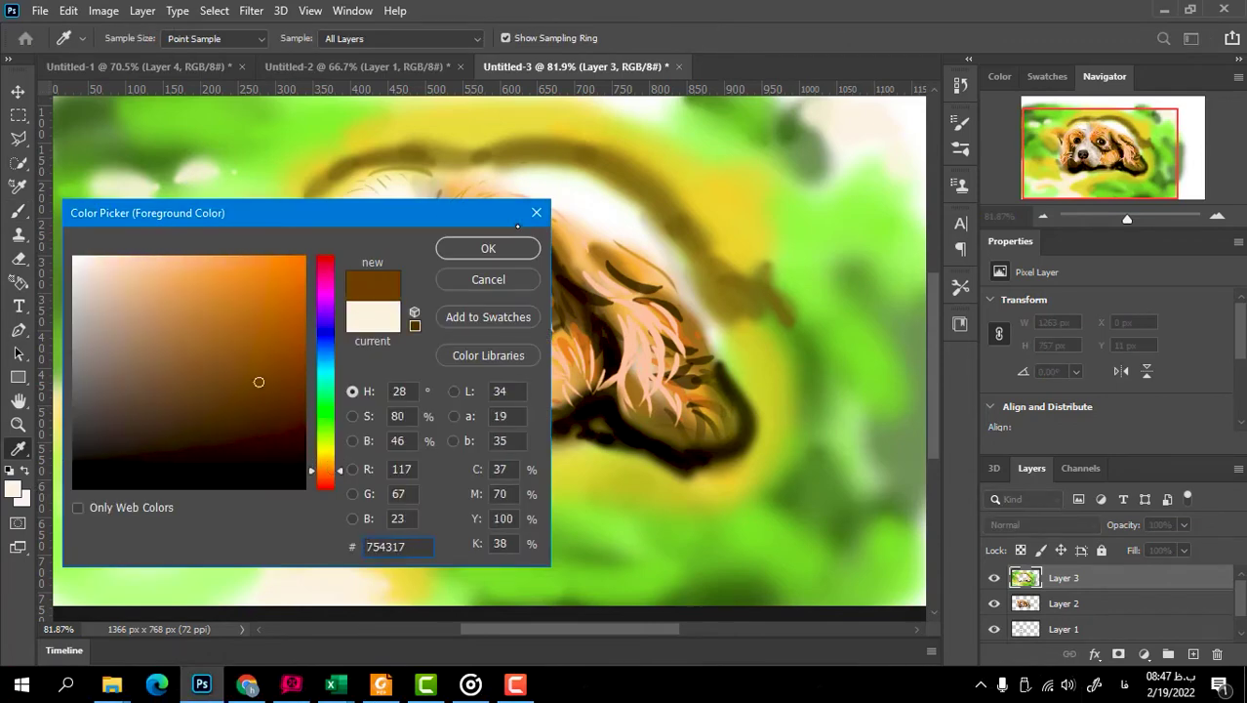
click(488, 248)
click(130, 39)
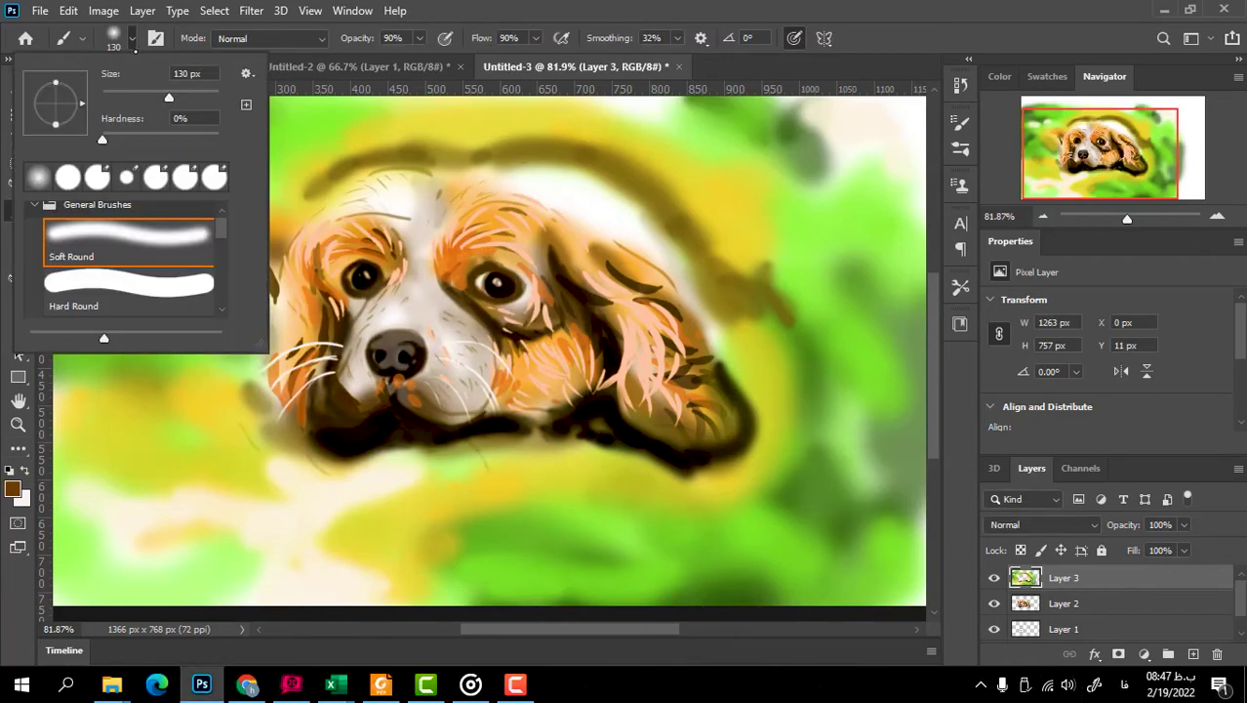
click(145, 291)
drag(138, 95, 122, 97)
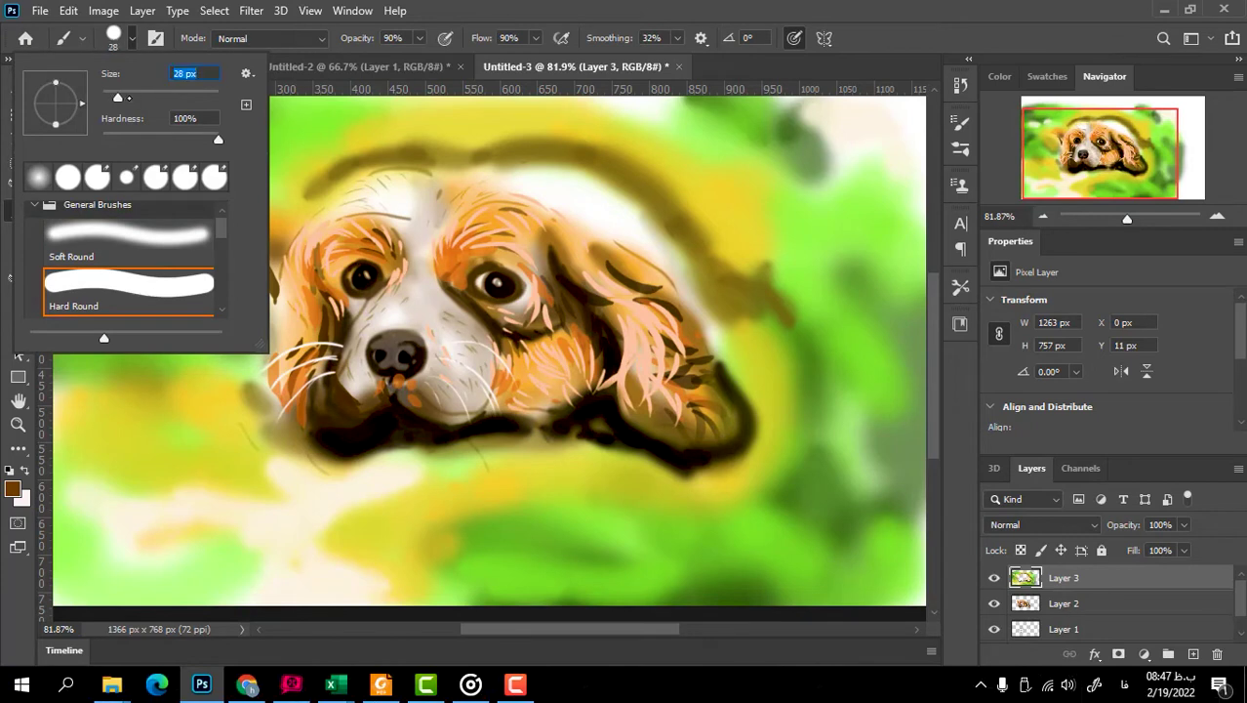
click(731, 375)
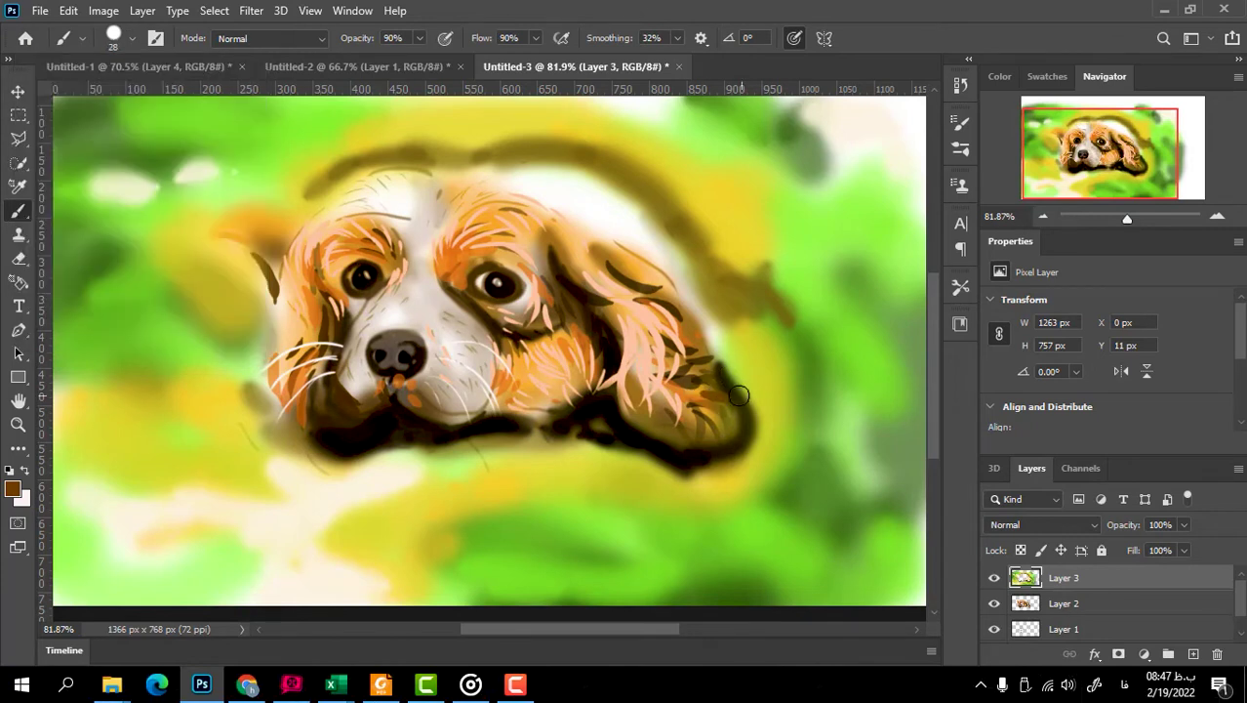
click(132, 38)
key(bracketleft)
key(Return)
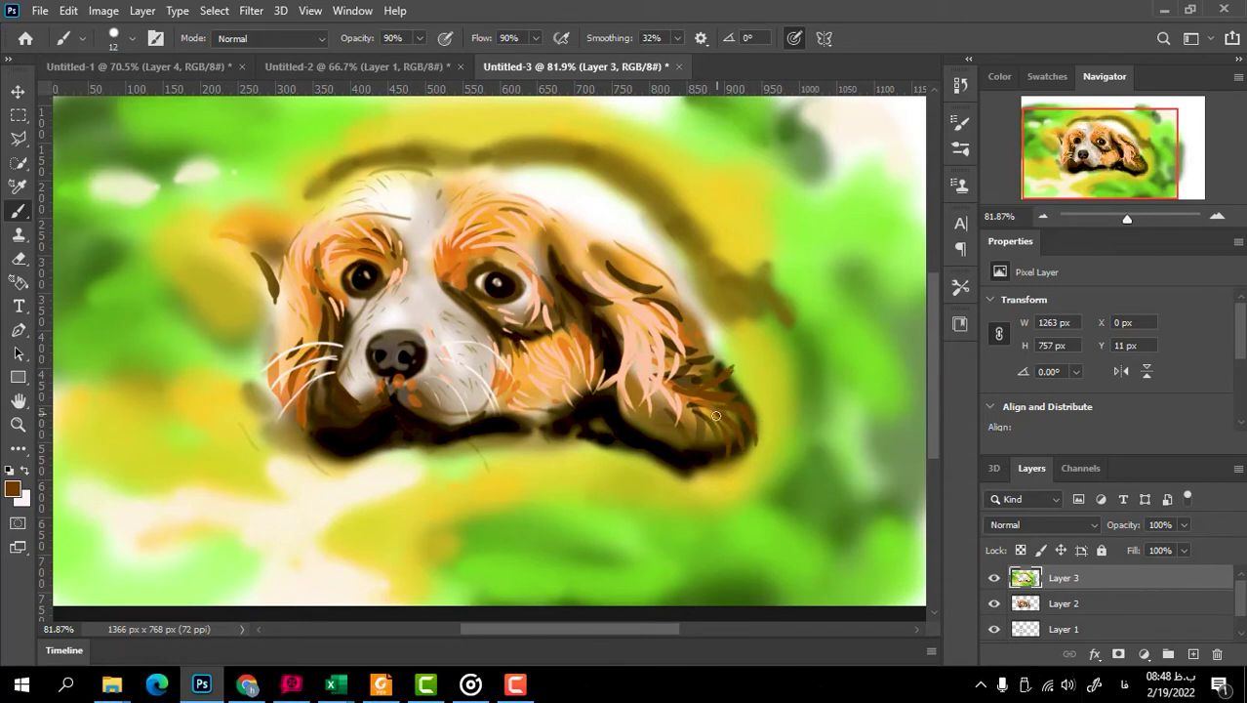
- Paint dark brown fur strands down and across the right ear
mouse_move(695, 414)
mouse_down()
mouse_move(683, 466)
mouse_move(710, 460)
mouse_up()
drag(670, 410, 649, 382)
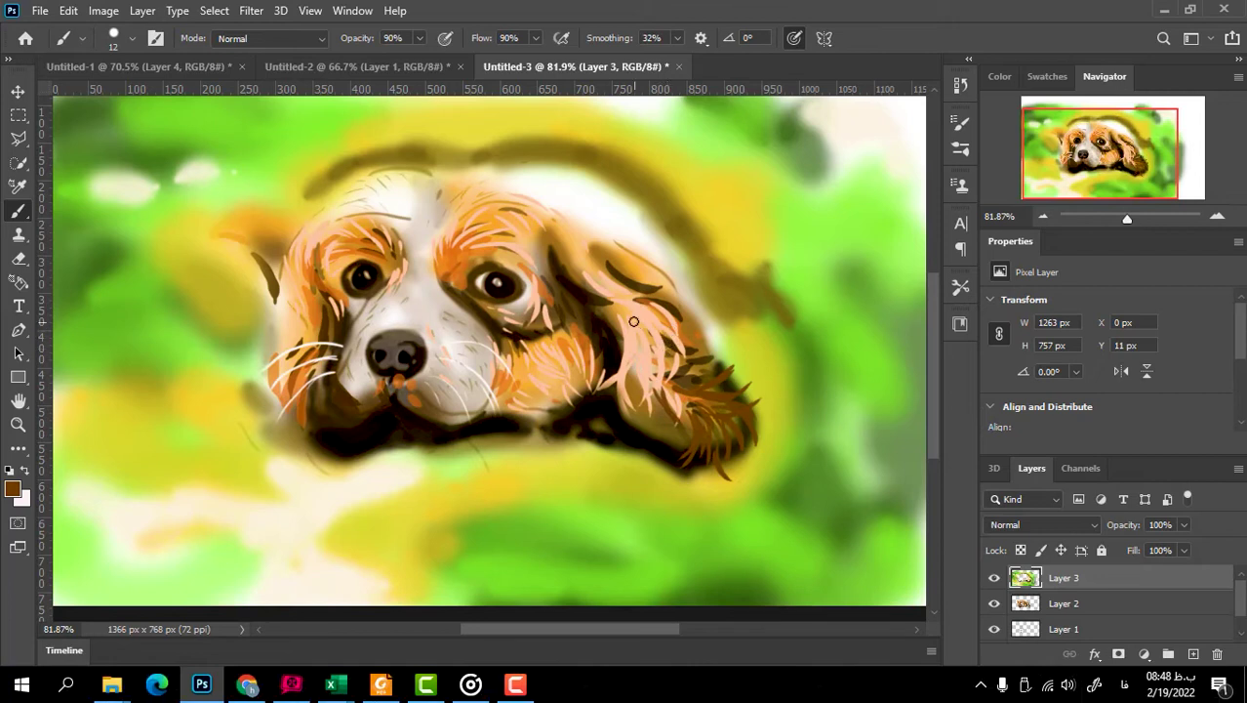
mouse_move(633, 321)
mouse_down()
mouse_move(644, 383)
mouse_move(652, 365)
mouse_up()
drag(651, 338, 669, 353)
drag(652, 305, 703, 349)
drag(687, 340, 722, 335)
drag(543, 237, 595, 269)
mouse_move(627, 342)
mouse_down()
mouse_move(630, 396)
mouse_move(639, 381)
mouse_up()
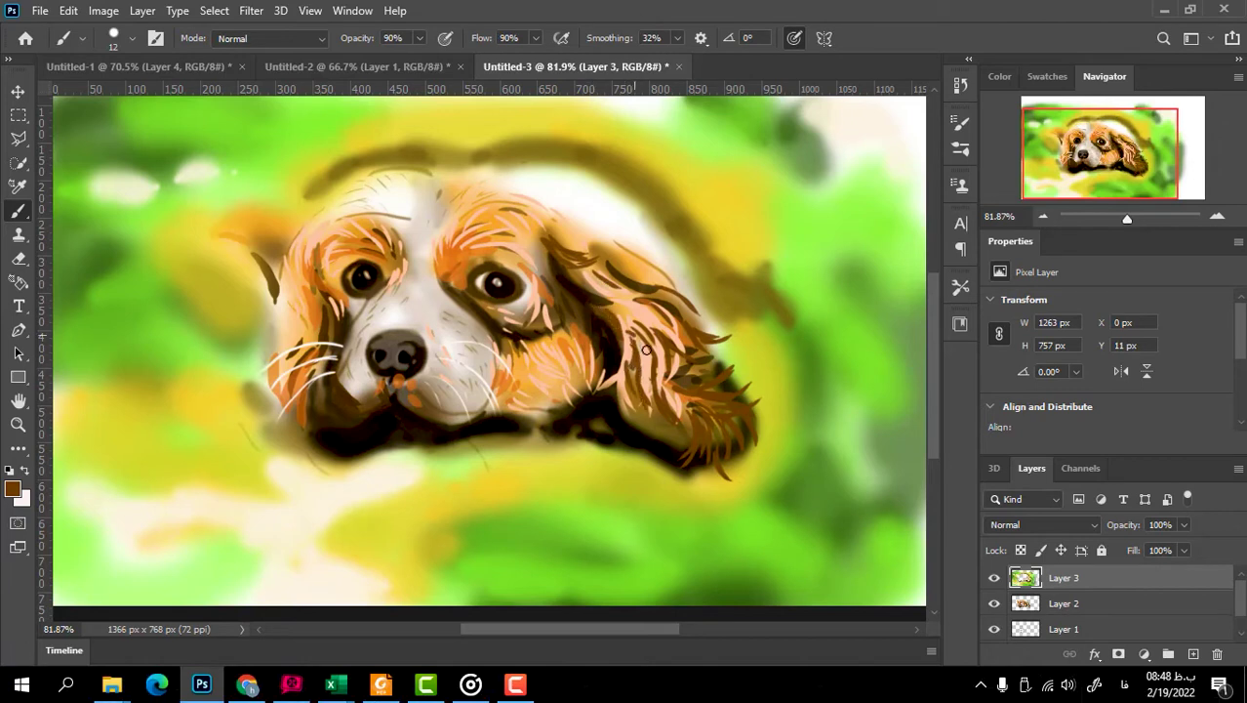
drag(572, 220, 620, 233)
drag(592, 233, 644, 269)
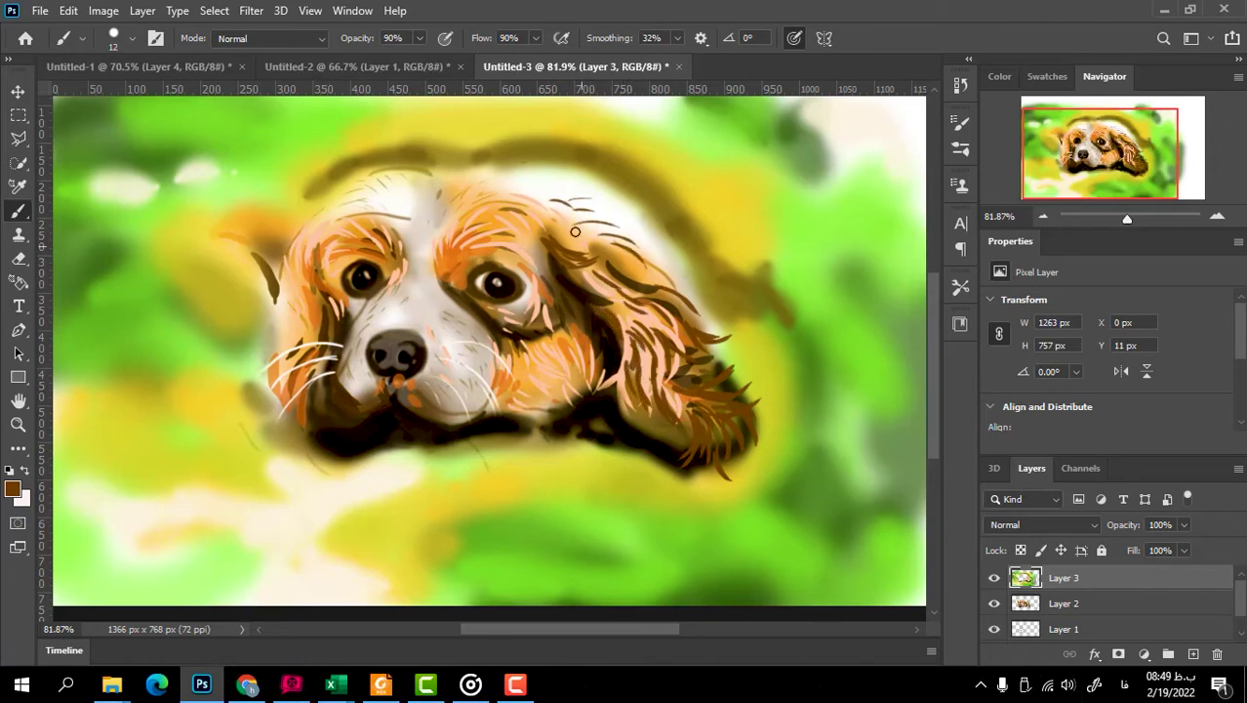
- Extend dark hair strands over the top of the head, the ear edge and lower cheek
mouse_move(564, 235)
mouse_down()
mouse_move(521, 203)
mouse_move(480, 213)
mouse_up()
drag(543, 230, 480, 224)
drag(615, 234, 525, 218)
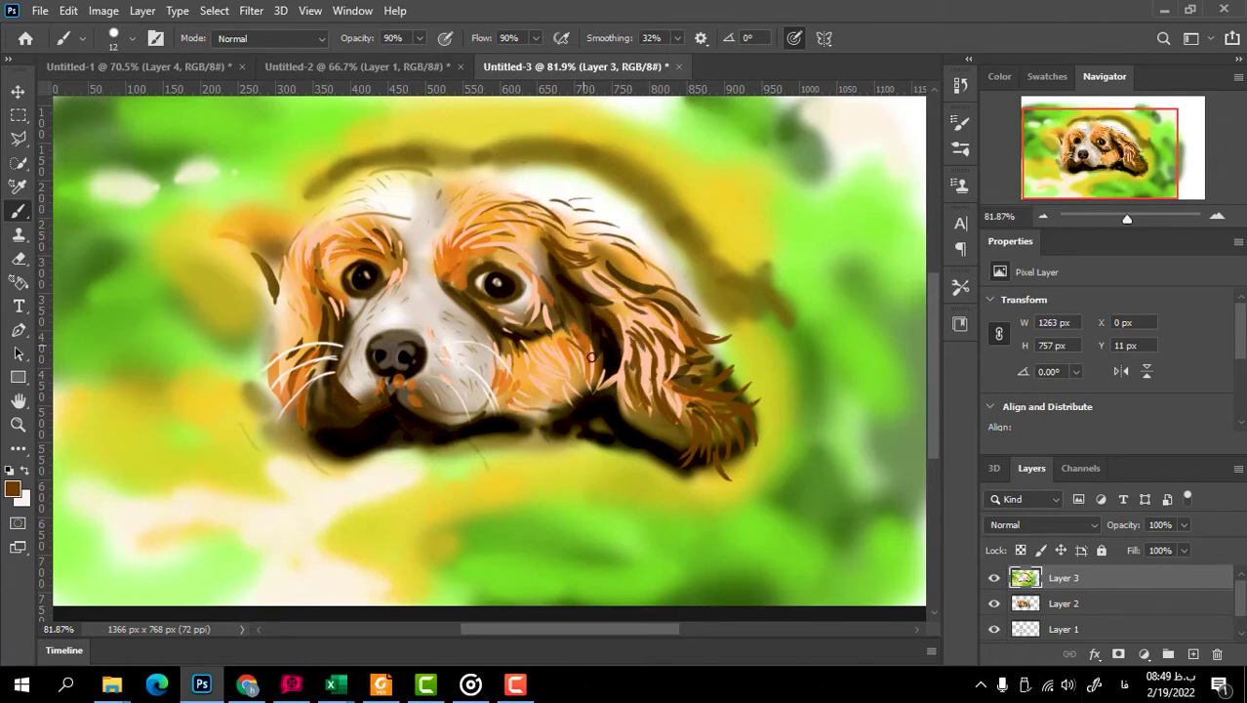
mouse_move(615, 303)
mouse_down()
mouse_move(625, 361)
mouse_move(644, 375)
mouse_up()
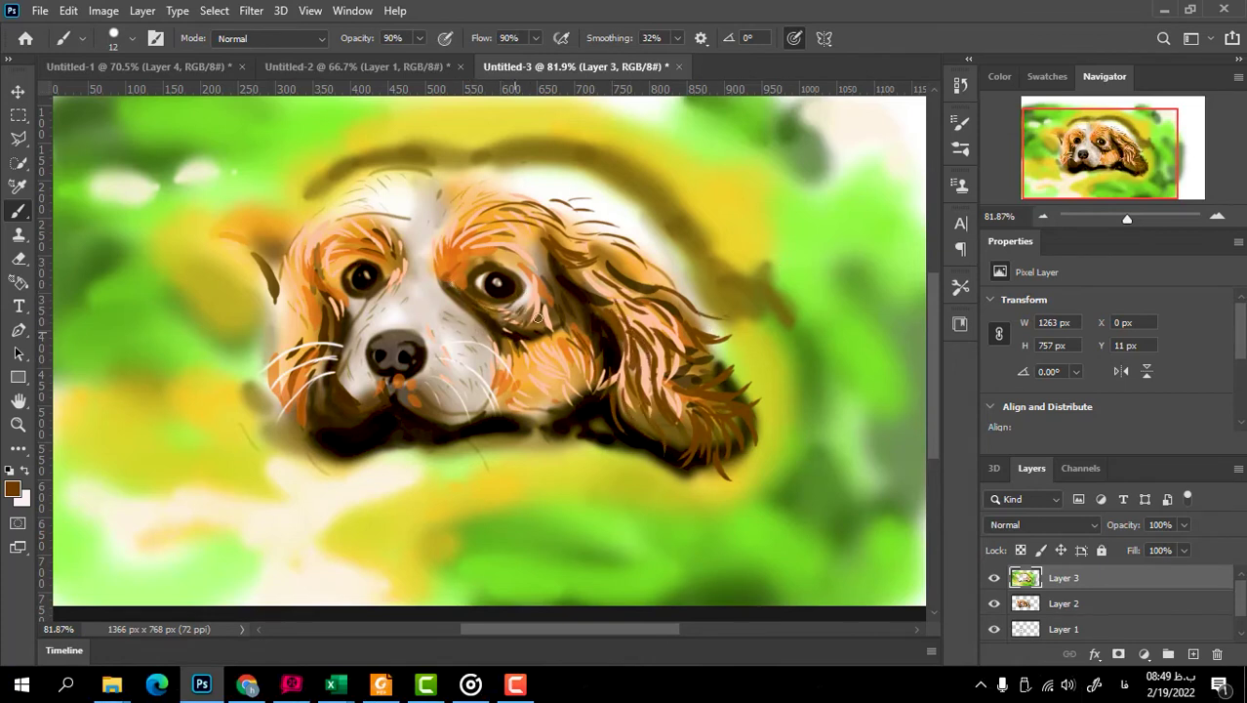
mouse_move(544, 354)
mouse_down()
mouse_move(535, 381)
mouse_move(572, 402)
mouse_up()
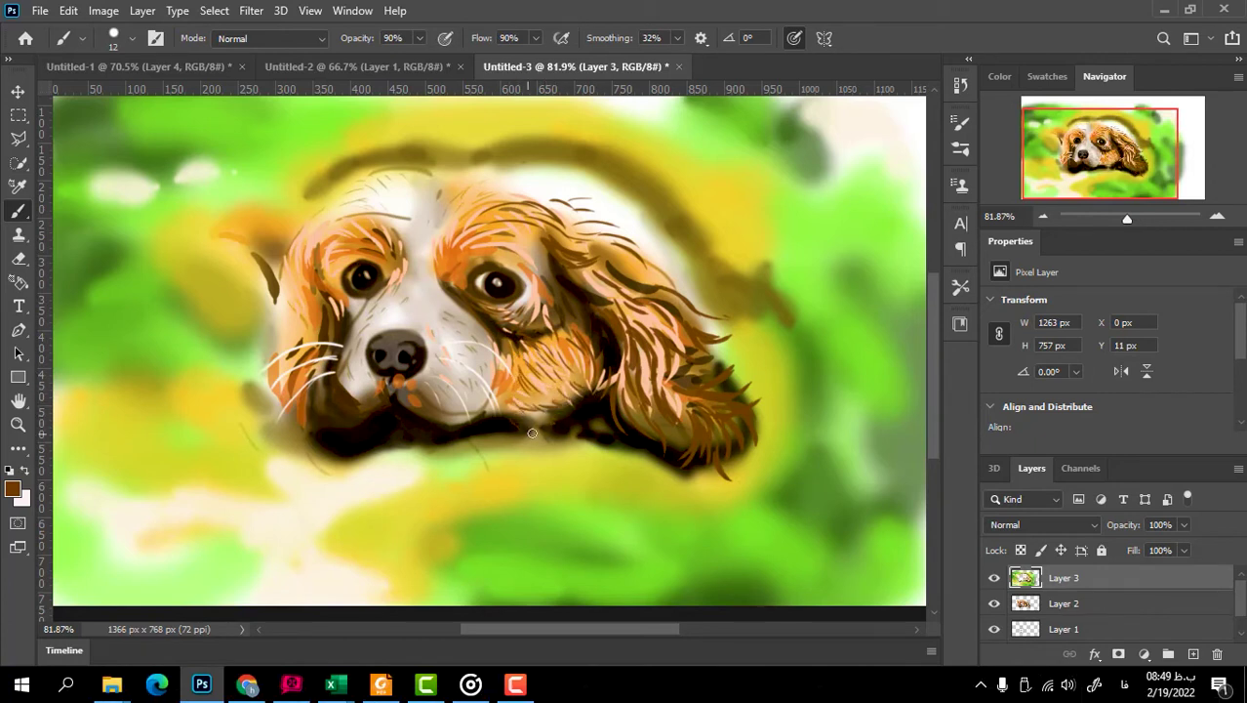
drag(587, 386, 579, 423)
- Draw thin dark hairs on the forehead, above the left eye and the head's left edge
drag(462, 247, 468, 233)
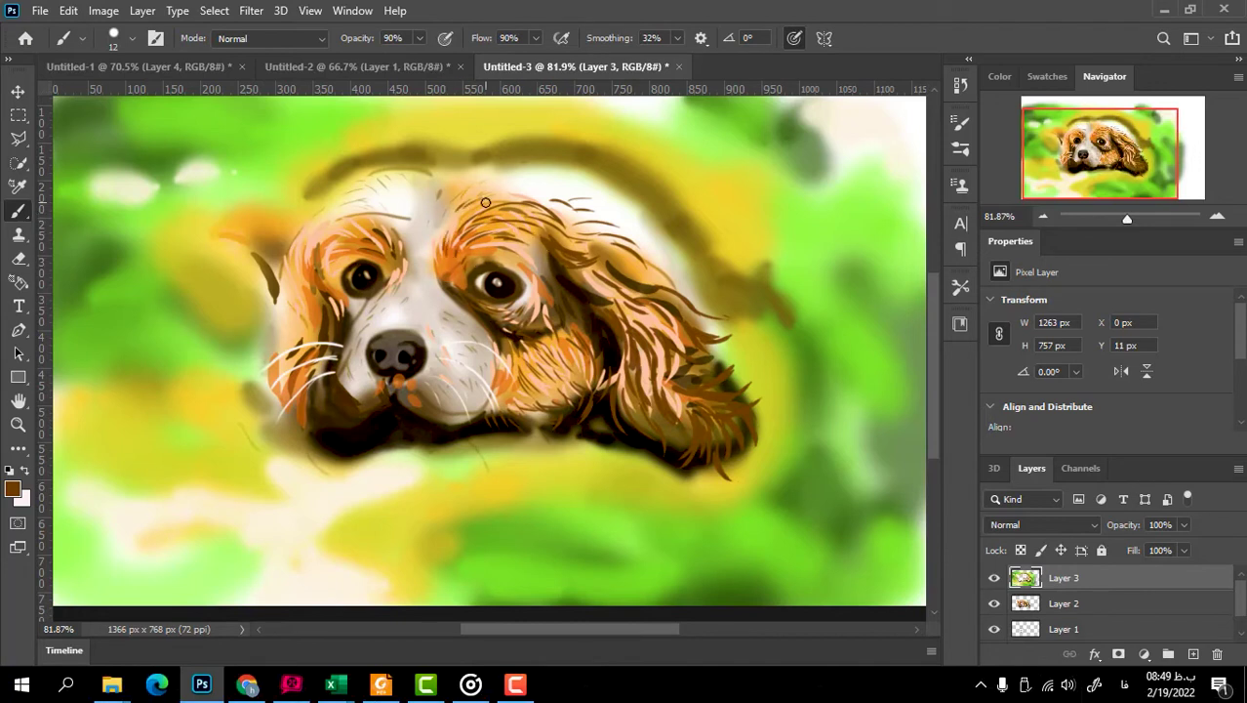
drag(514, 174, 549, 161)
drag(577, 165, 591, 174)
drag(449, 180, 441, 167)
drag(431, 178, 405, 163)
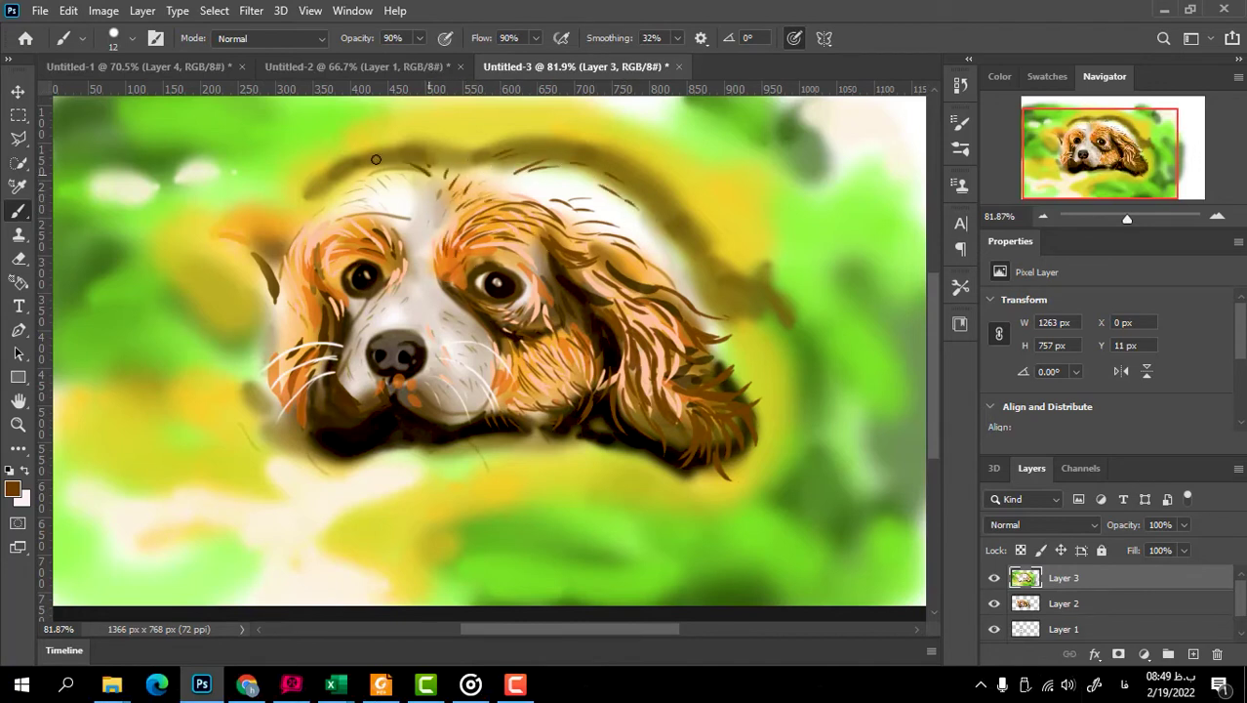
drag(389, 227, 410, 256)
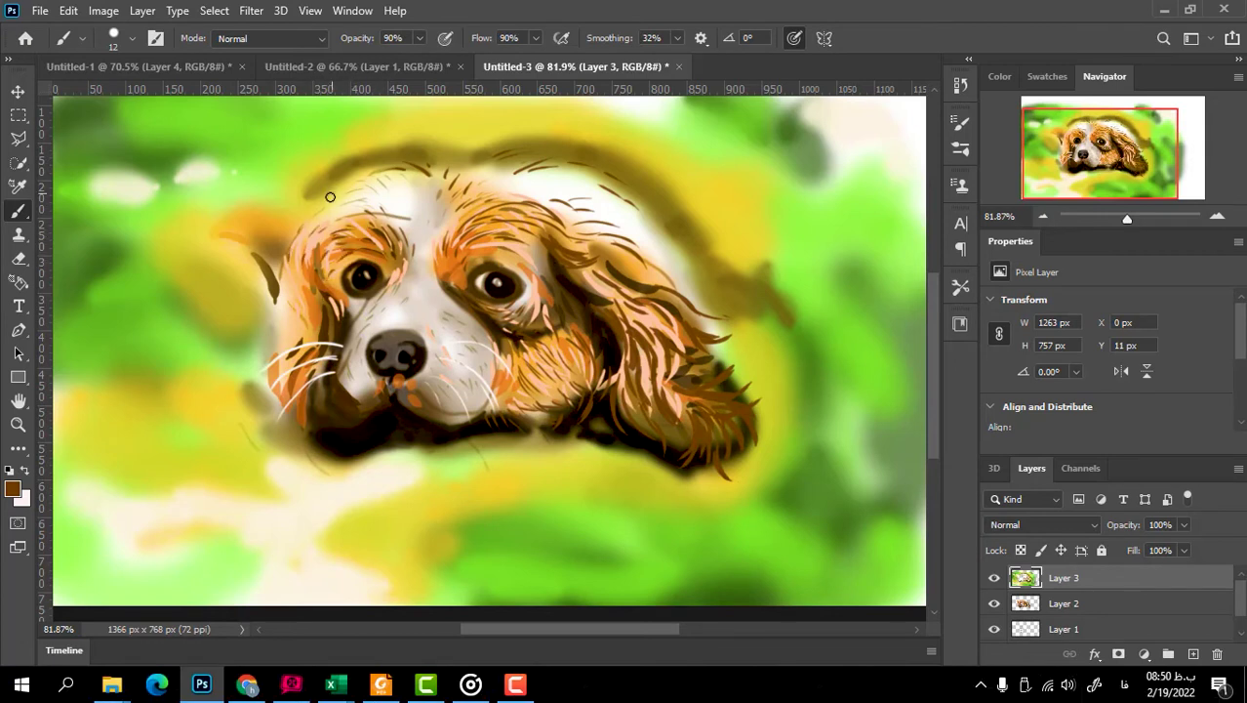
drag(291, 224, 288, 240)
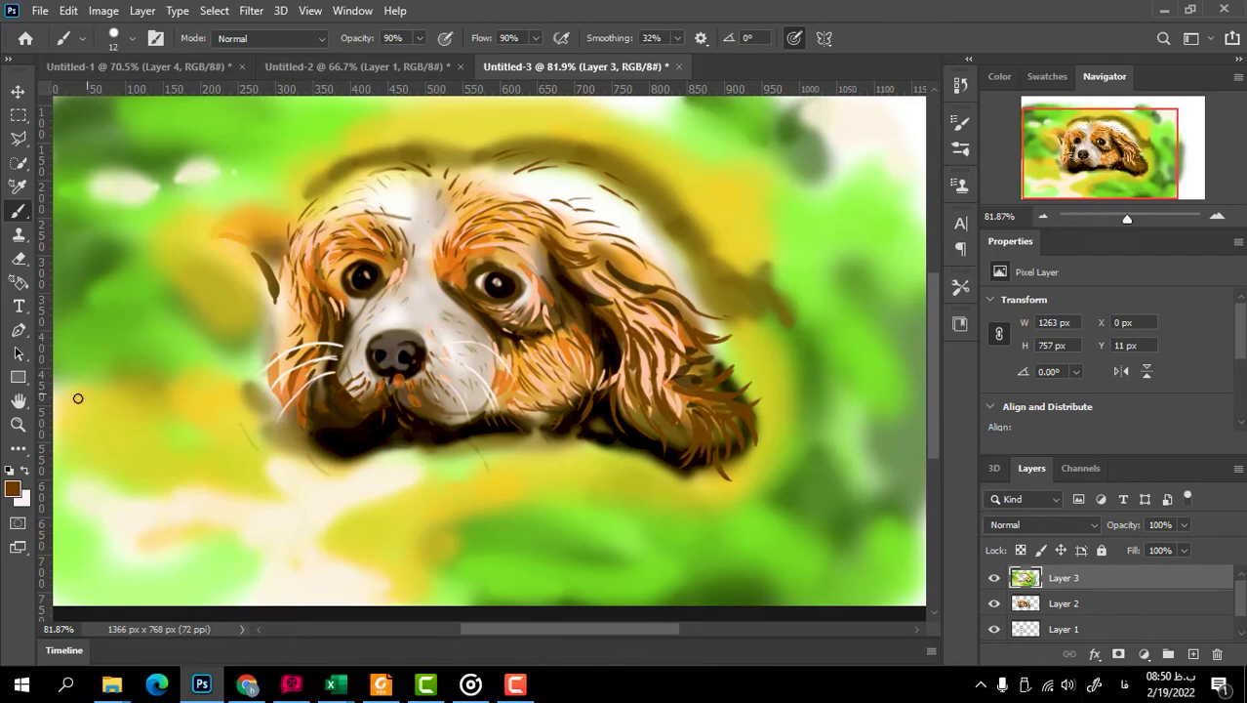
- Paint light orange-brown fur strokes on the forehead and between the eyes
click(12, 487)
click(237, 316)
key(Return)
drag(448, 233, 450, 270)
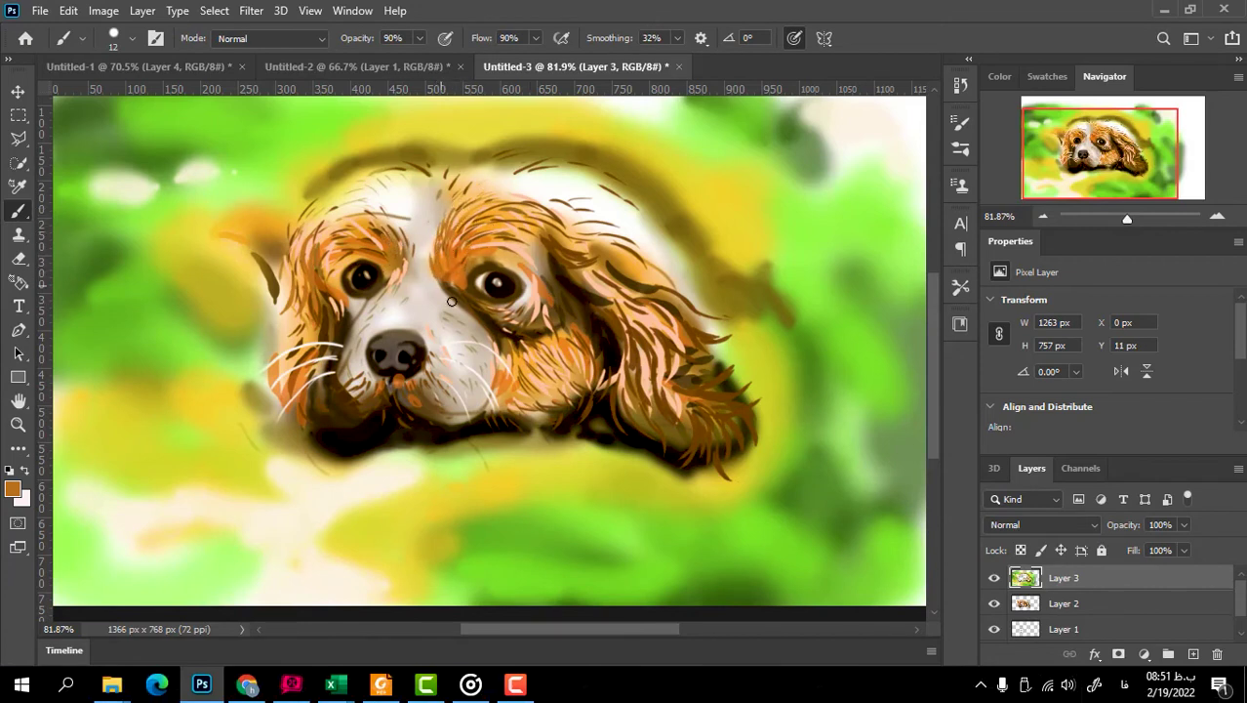
drag(452, 302, 435, 271)
click(13, 488)
- Pick dark brown 3b220c and stroke it along the left cheek and jawline
click(259, 427)
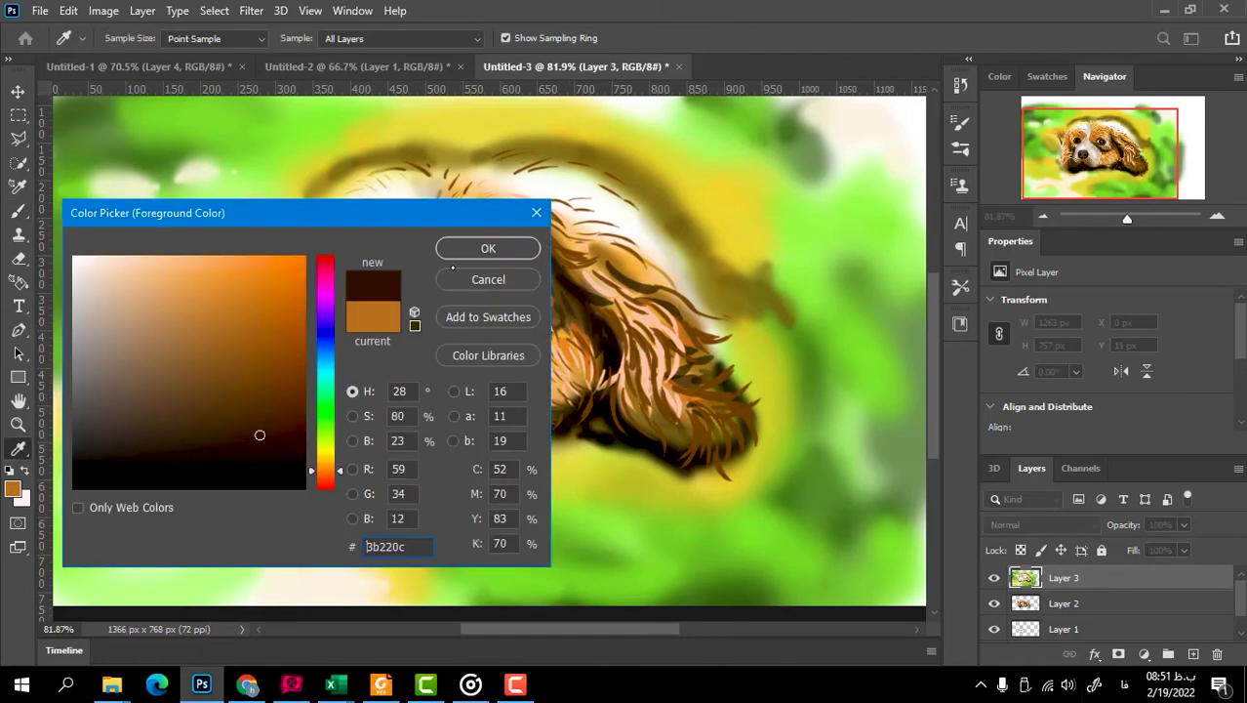
key(Return)
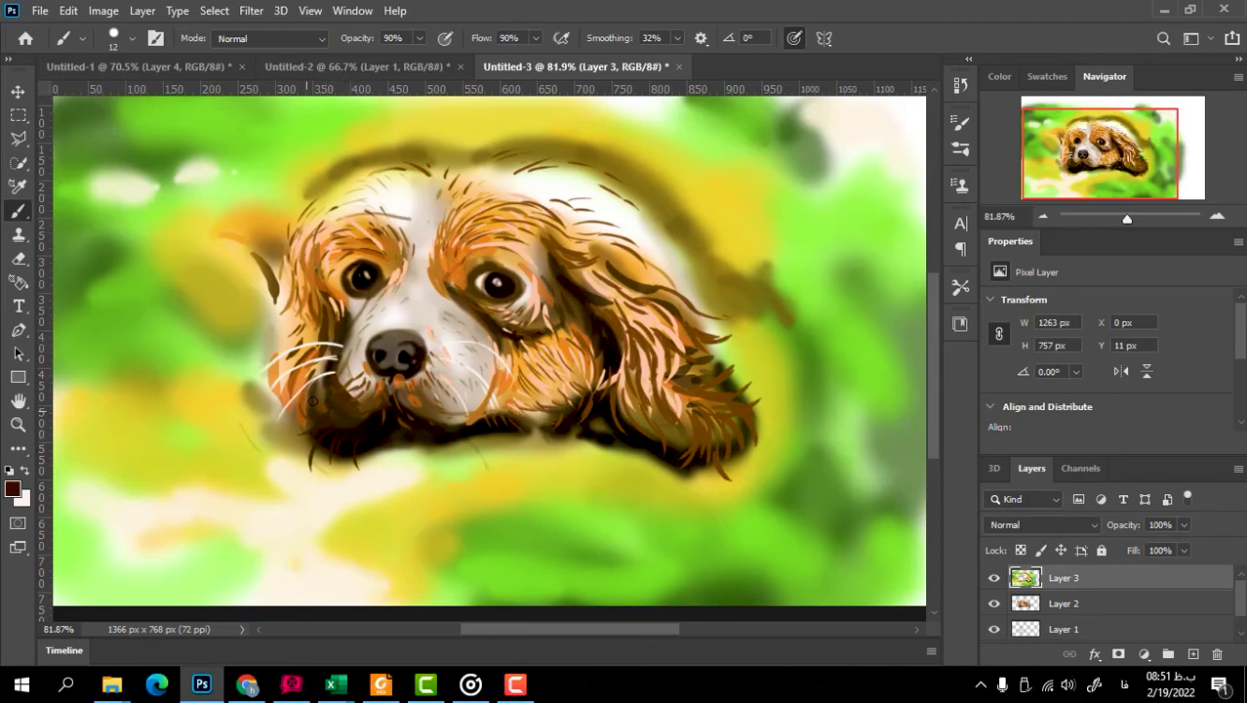
drag(281, 272, 270, 350)
drag(258, 298, 278, 408)
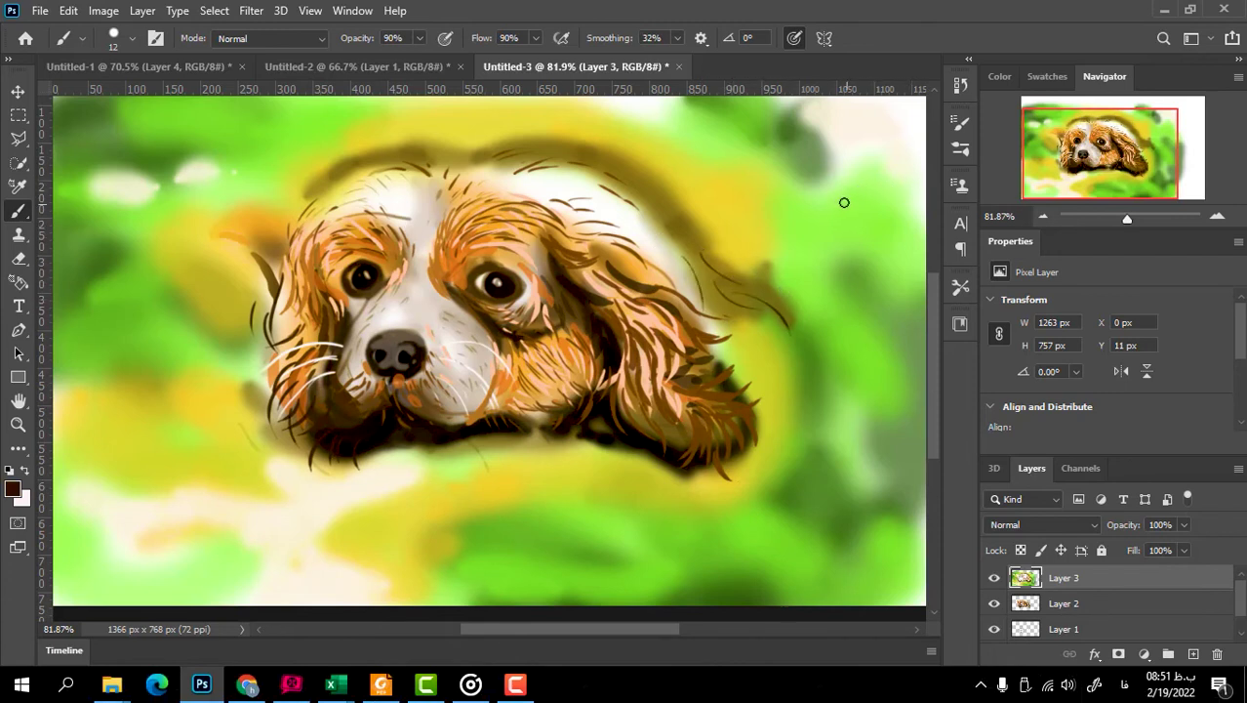
- Set up an 88 px Soft Round brush at 60% opacity
click(11, 488)
click(487, 245)
click(132, 38)
text(88)
key(Return)
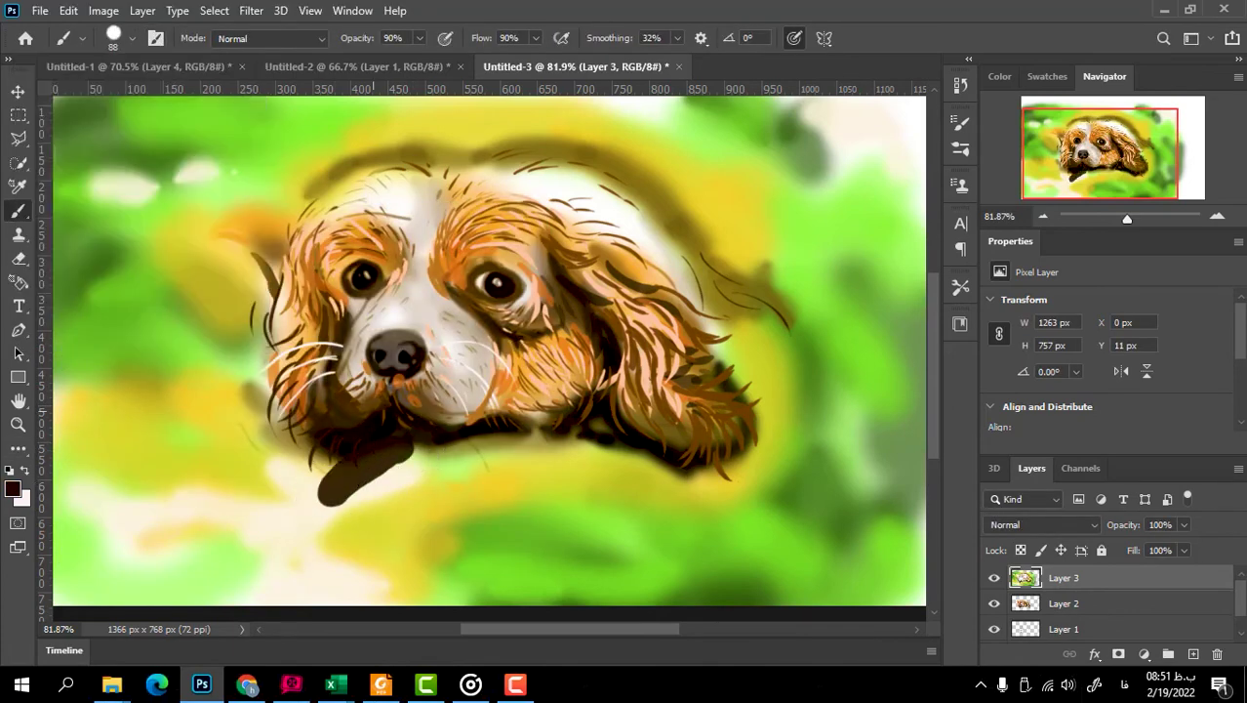
click(131, 38)
click(127, 234)
key(Return)
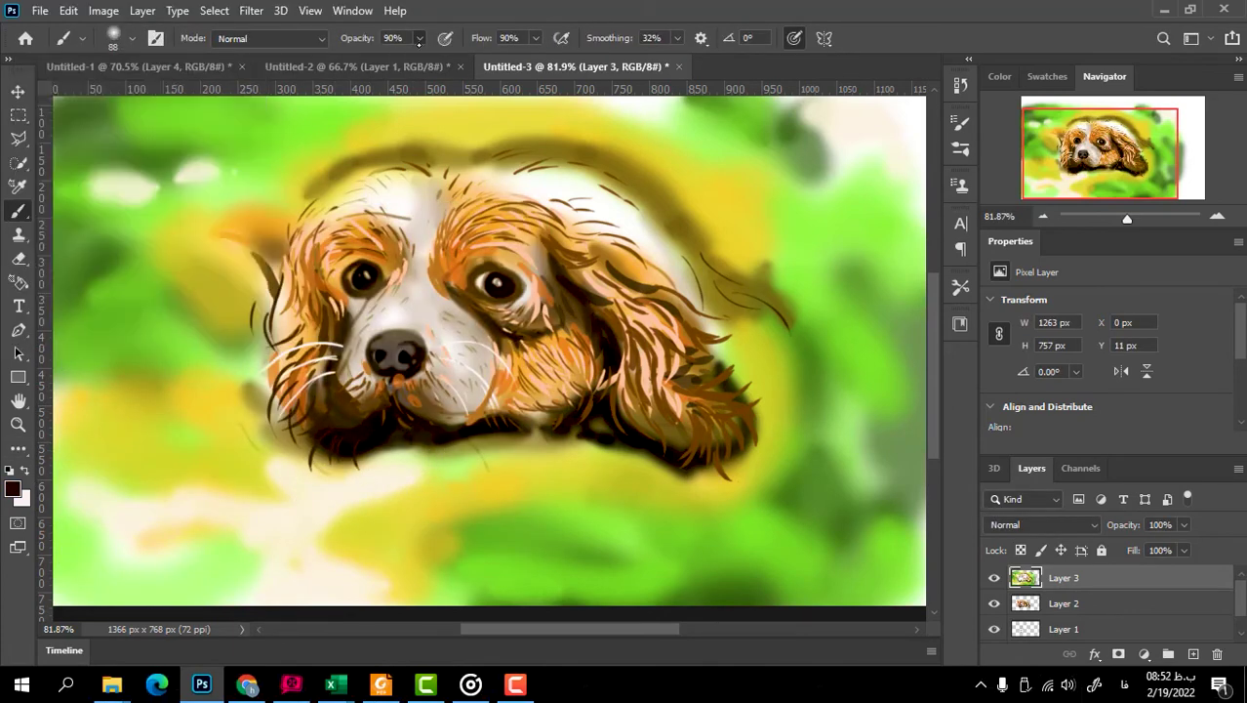
key(6)
- Shade soft dark shadows below the muzzle, along the left jaw, under the right ear and atop the head
mouse_move(398, 460)
mouse_down()
mouse_move(433, 440)
mouse_move(320, 496)
mouse_move(292, 449)
mouse_up()
mouse_move(461, 433)
mouse_down()
mouse_move(314, 485)
mouse_move(239, 320)
mouse_move(293, 430)
mouse_move(254, 351)
mouse_up()
drag(669, 459, 657, 493)
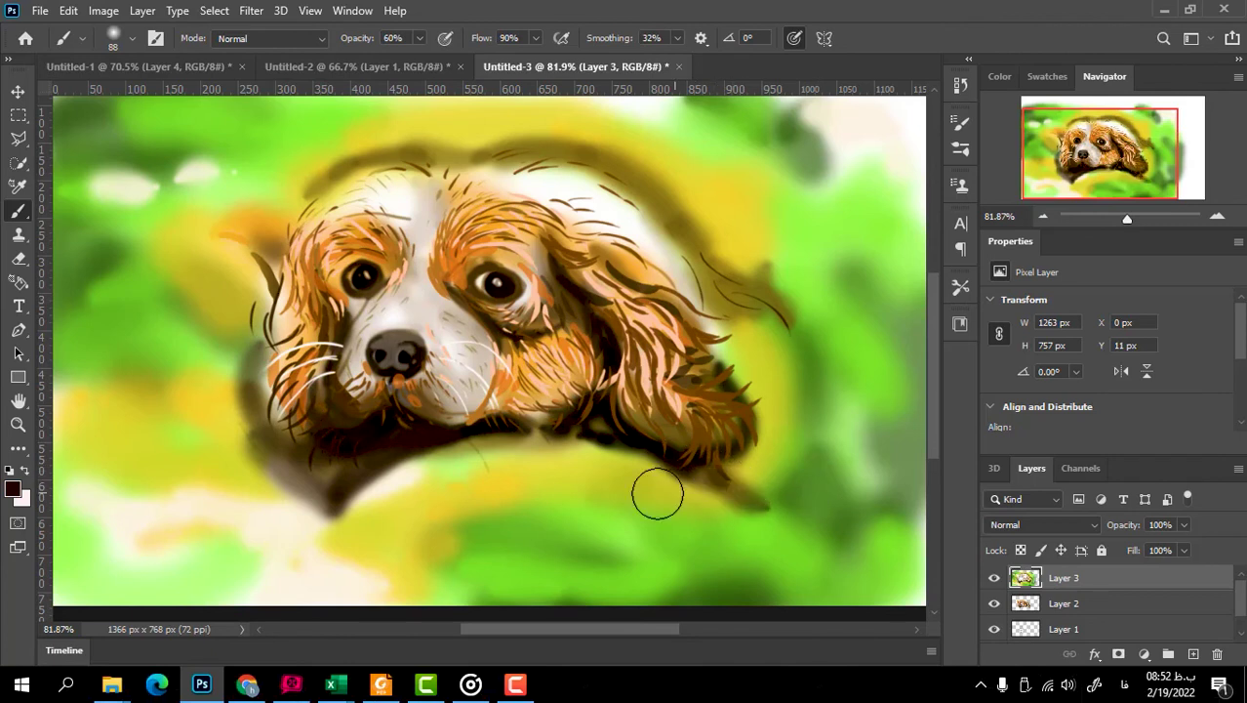
mouse_move(264, 313)
mouse_down()
mouse_move(252, 261)
mouse_move(255, 327)
mouse_up()
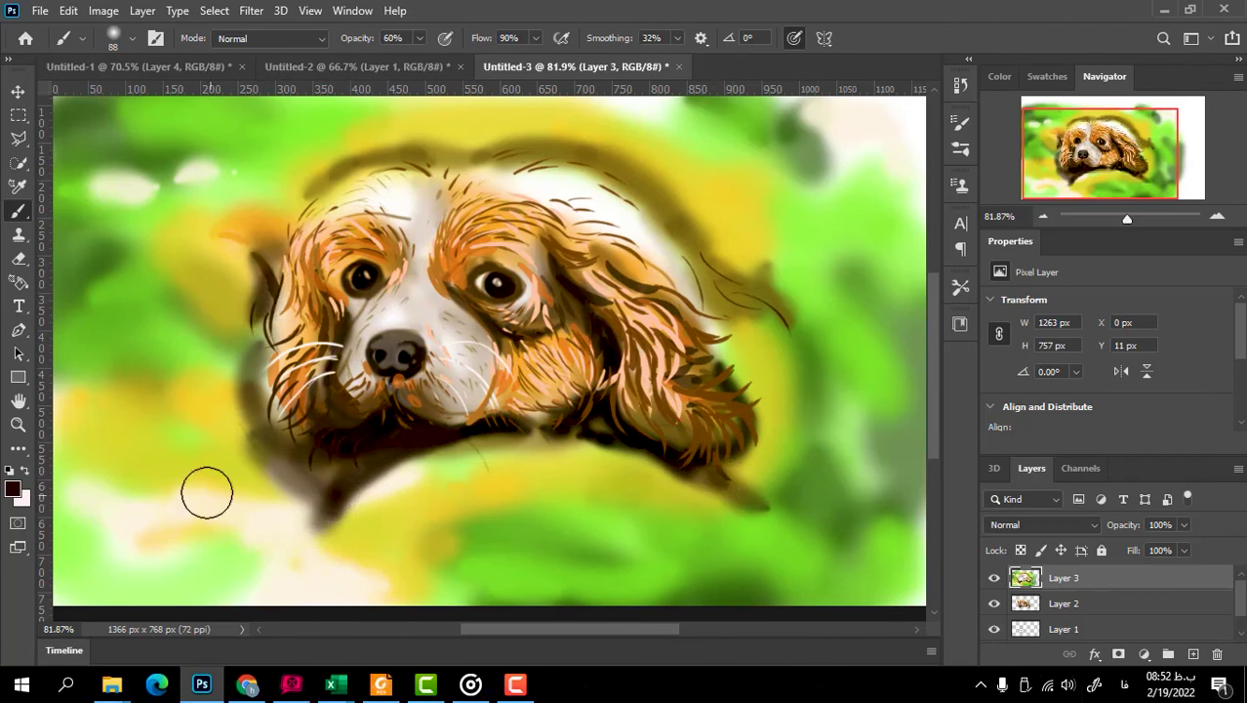
mouse_move(495, 161)
mouse_down()
mouse_move(530, 140)
mouse_move(576, 151)
mouse_move(412, 146)
mouse_move(647, 183)
mouse_up()
- Dab dark blobs into the upper-right, right, lower-right and lower-left background
drag(792, 122, 810, 158)
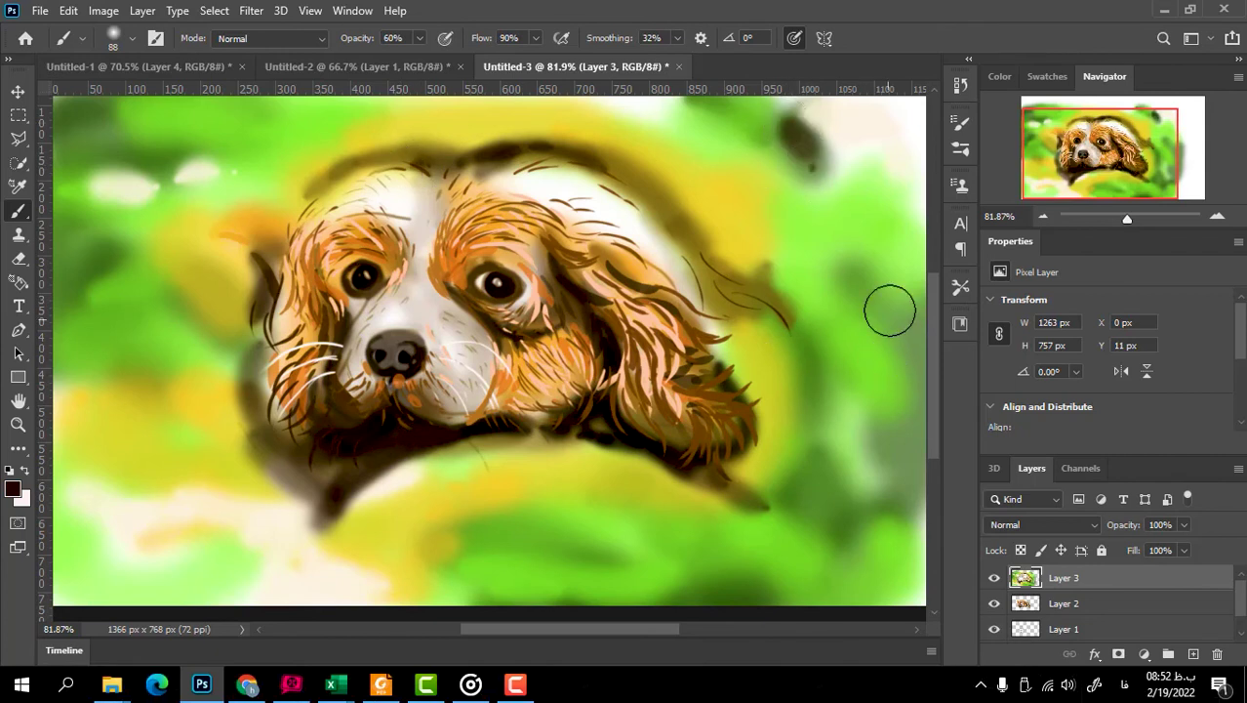
drag(866, 285, 893, 321)
drag(874, 442, 830, 503)
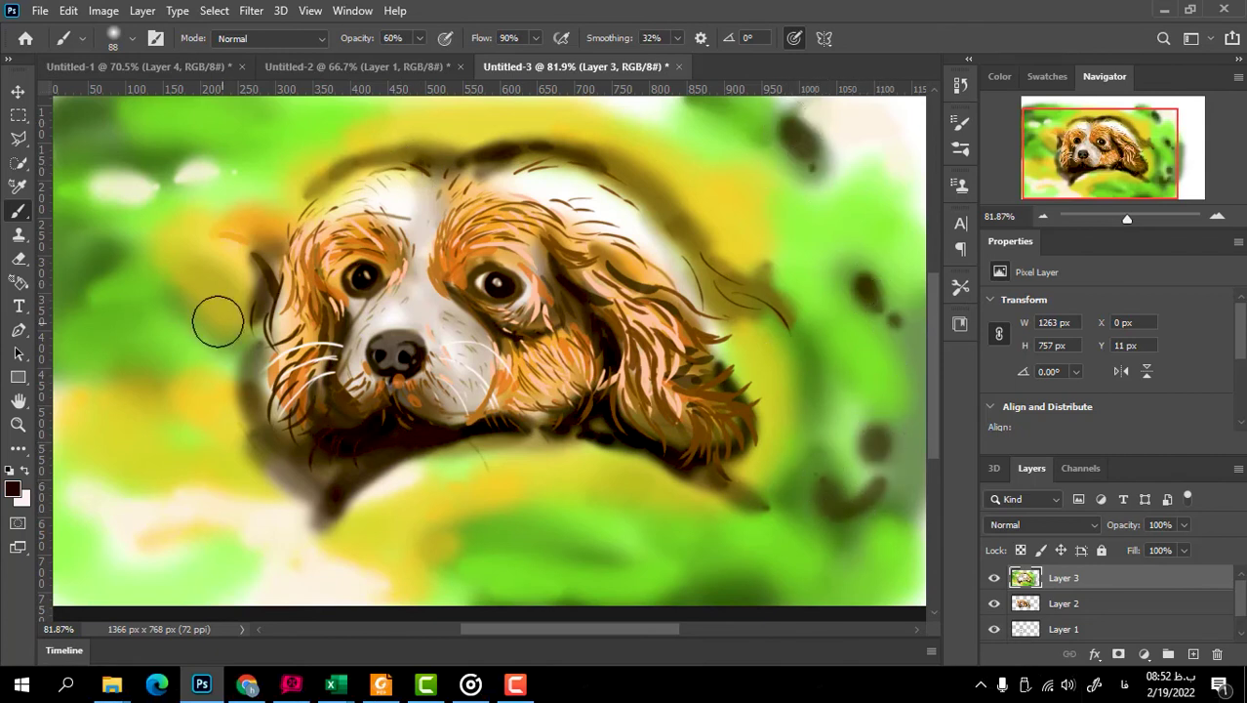
click(82, 527)
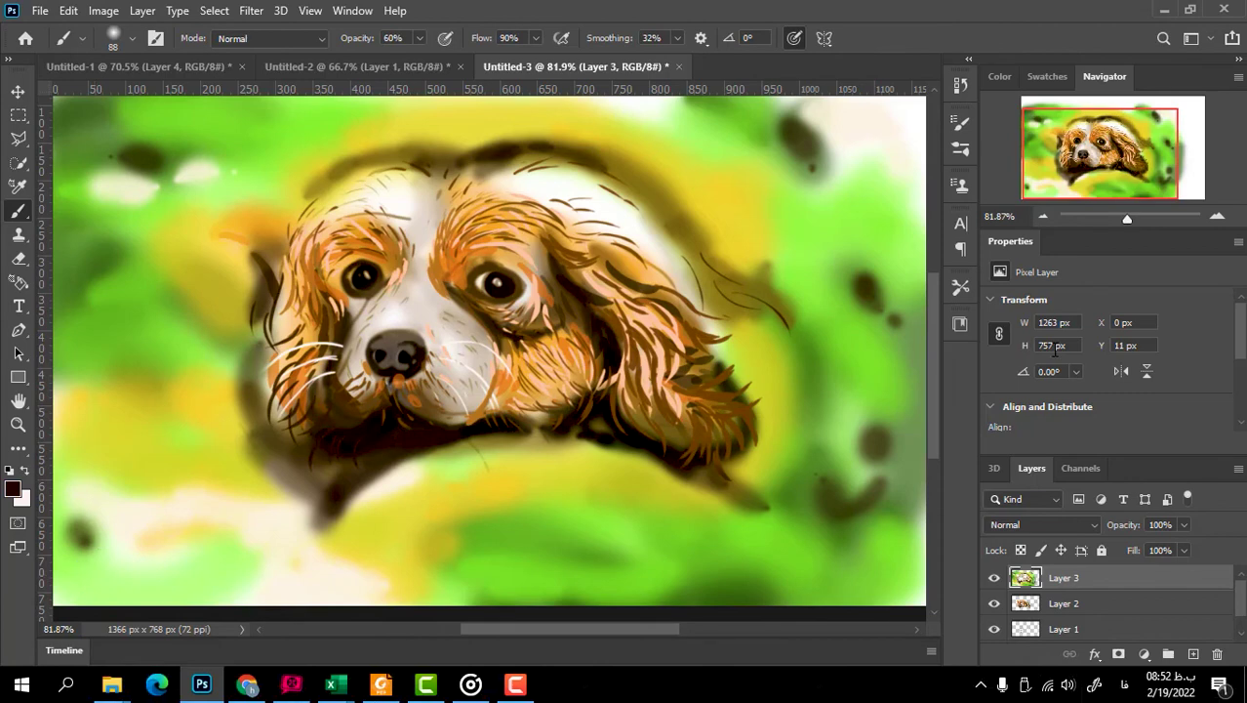
- Make white the paint colour and shrink the brush to 15 px
key(alt+shift+c)
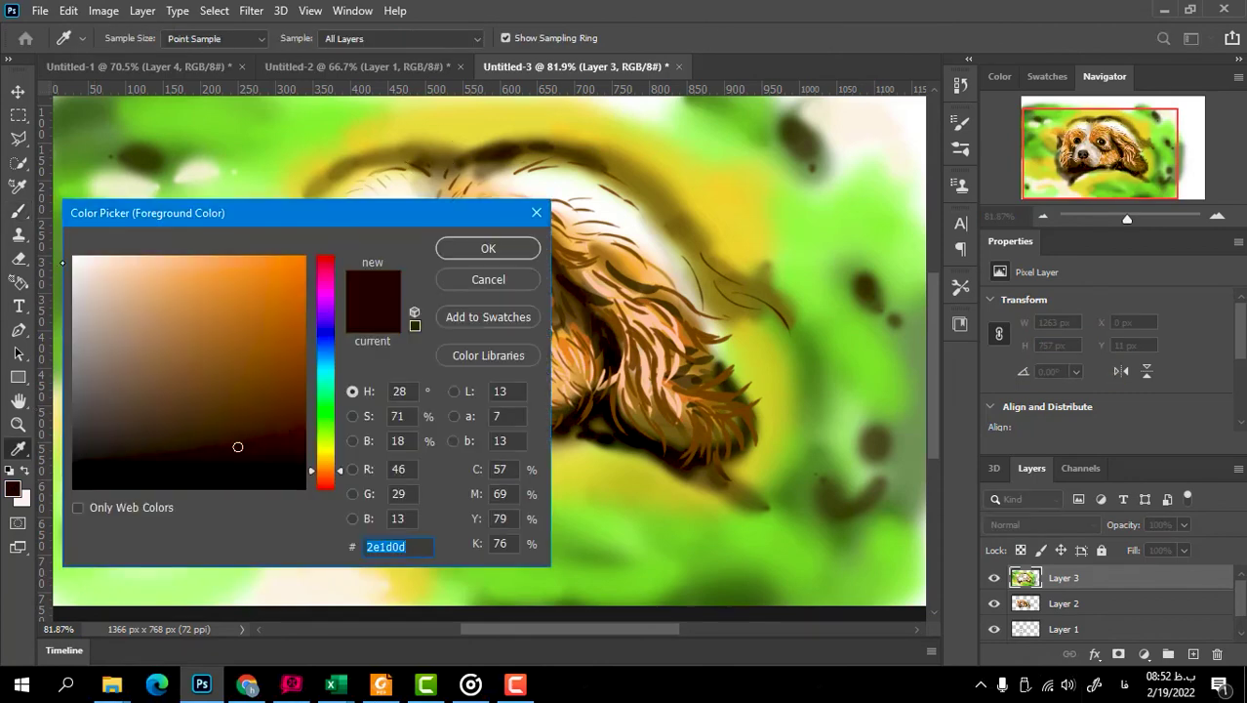
click(76, 256)
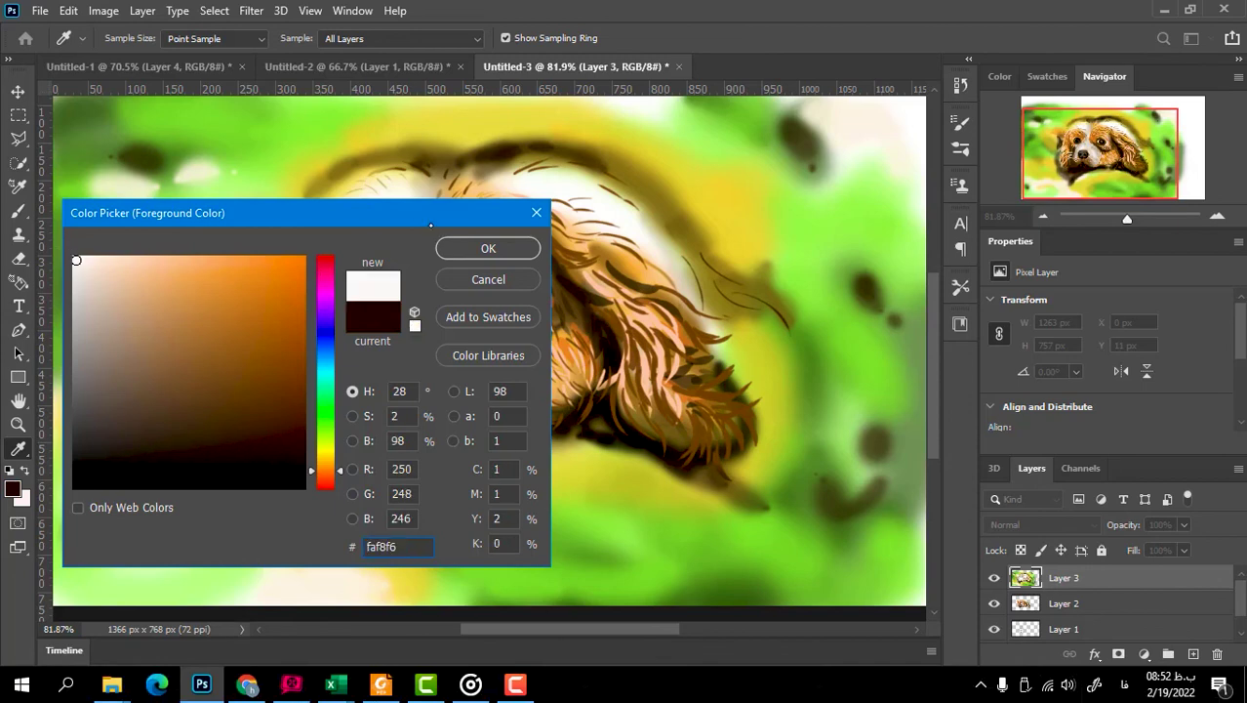
click(488, 248)
key(b)
click(112, 38)
text(15)
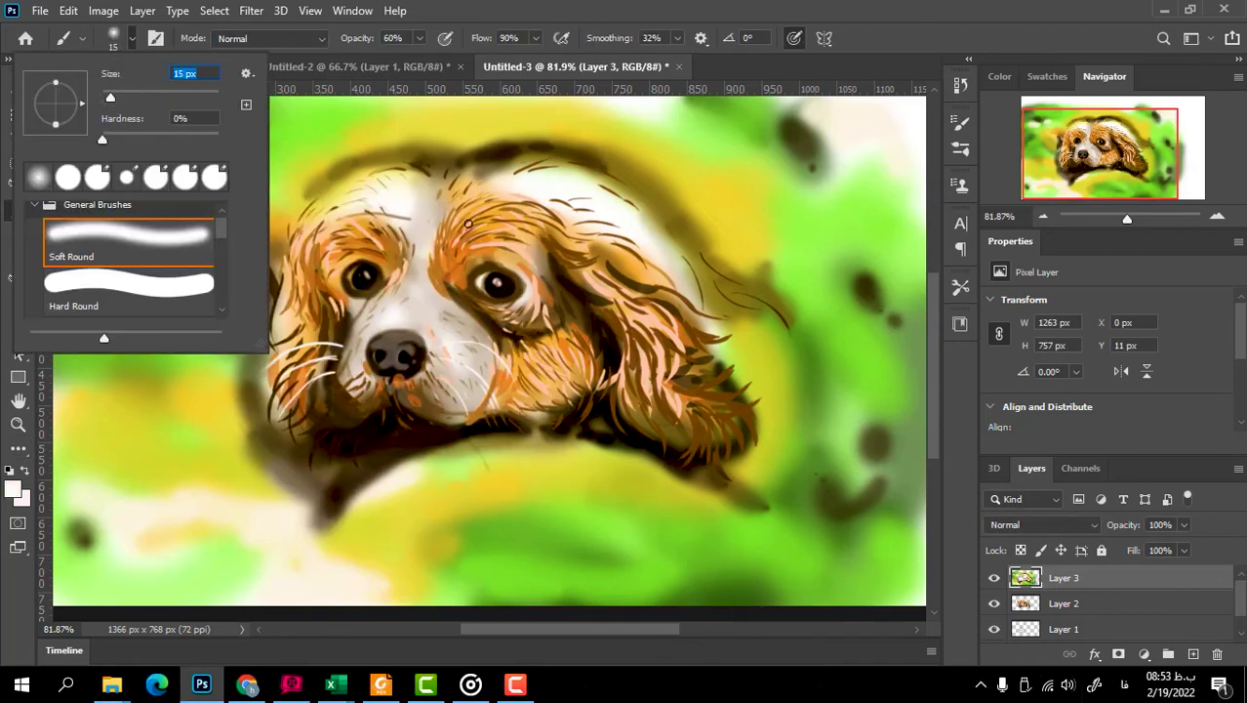
key(Return)
- Dab a white catchlight into the dog's eye and check the on-canvas brush settings
click(497, 282)
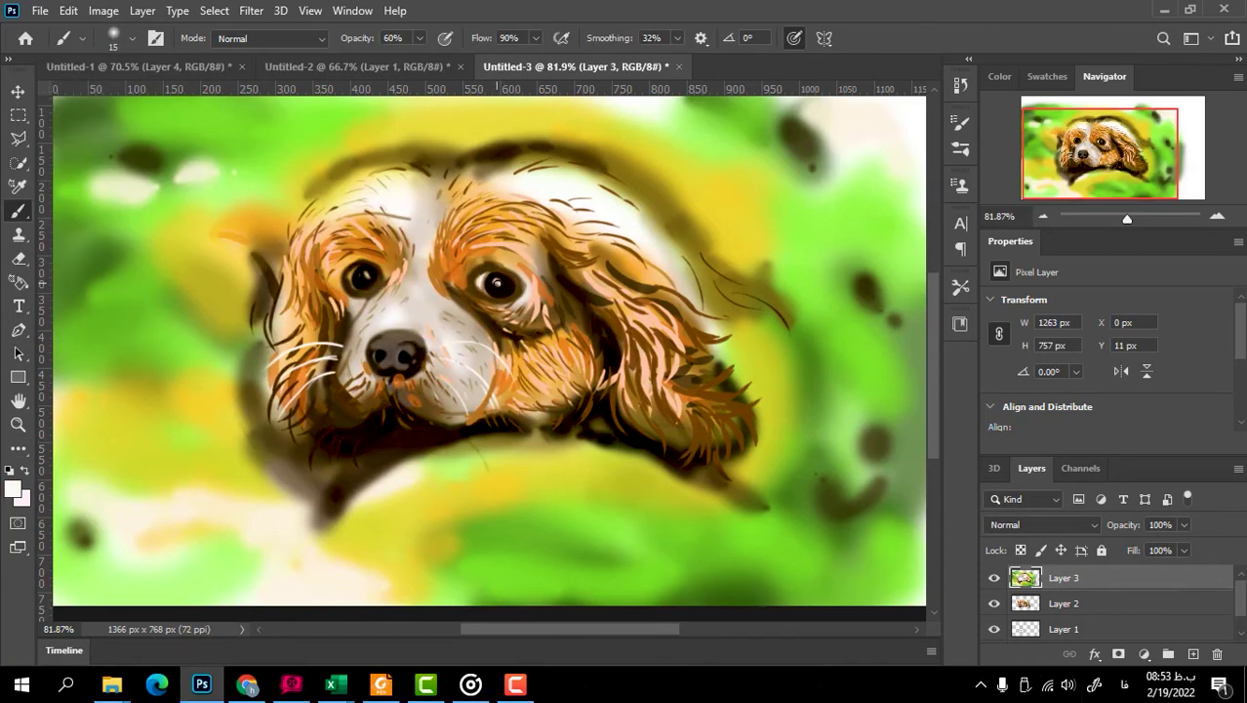
right_click(366, 274)
key(Escape)
right_click(366, 276)
key(Escape)
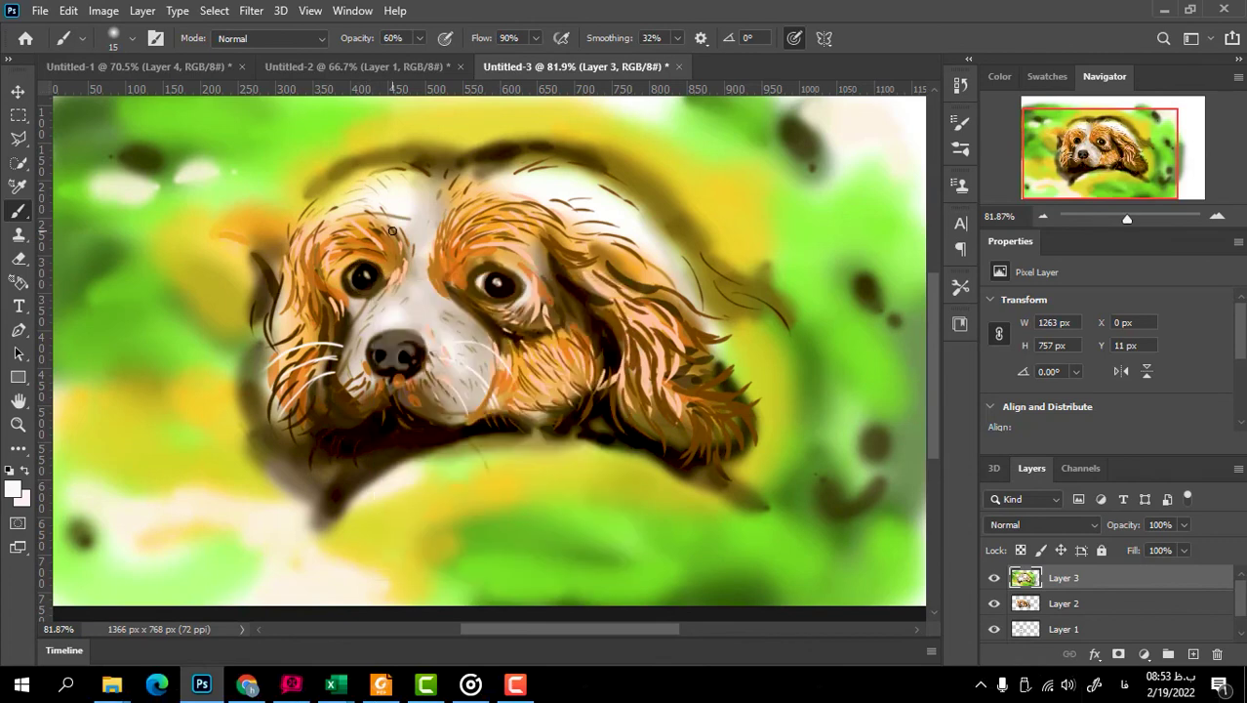